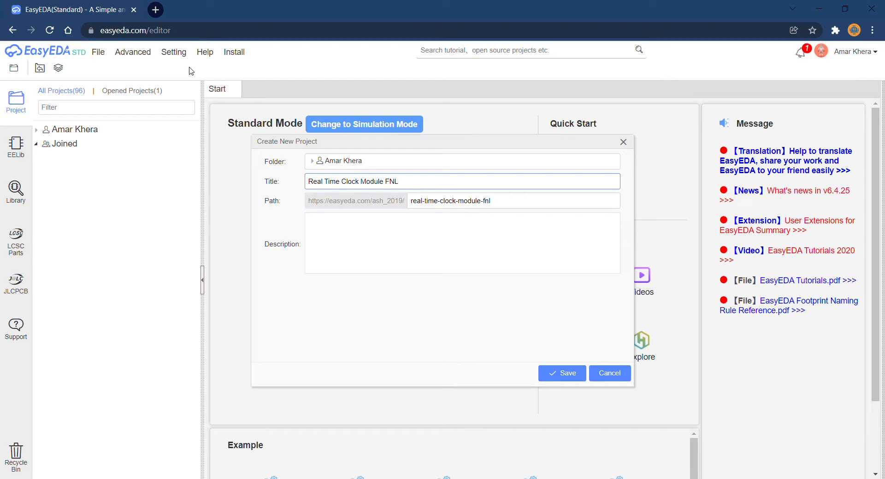
# Create the project "Real Time Clock Module FNL" and place a text object near the sheet's upper-left corner.
pyautogui.click(567, 380)
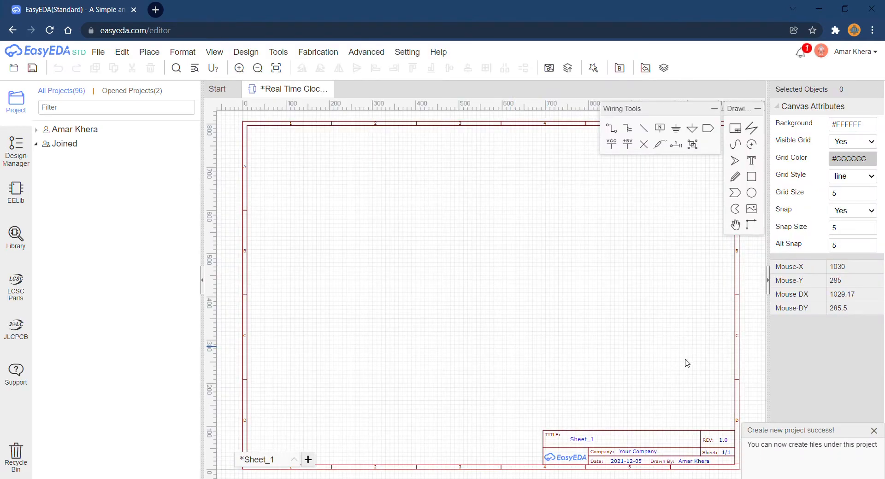
pyautogui.click(751, 160)
pyautogui.click(303, 146)
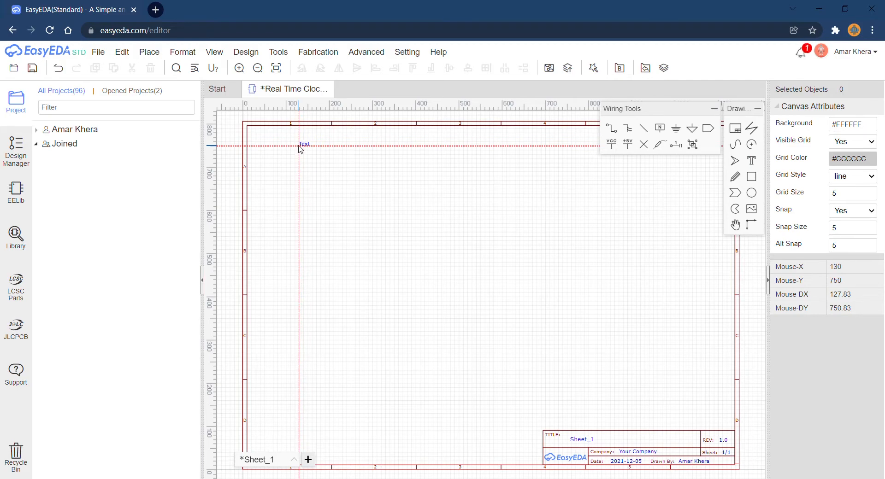
pyautogui.scroll(3, 305, 152)
pyautogui.press('Escape')
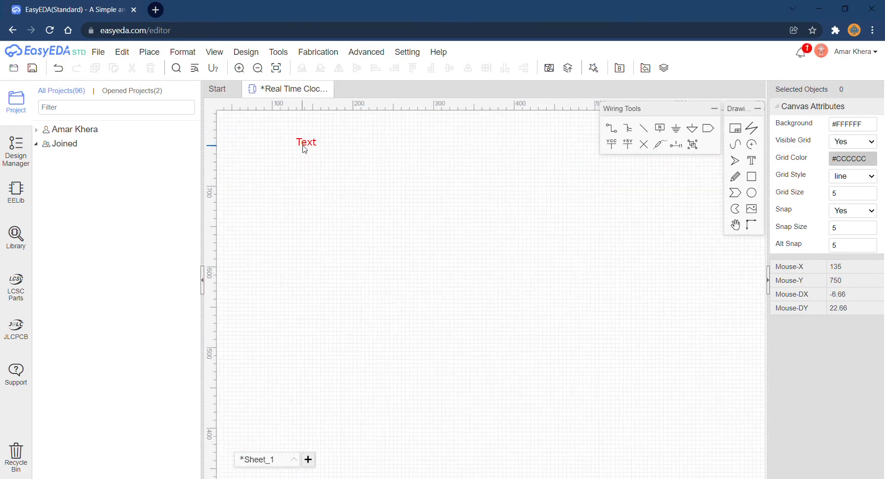
# Change the placed text to read "Required Parts".
pyautogui.doubleClick(303, 146)
pyautogui.write('Required')
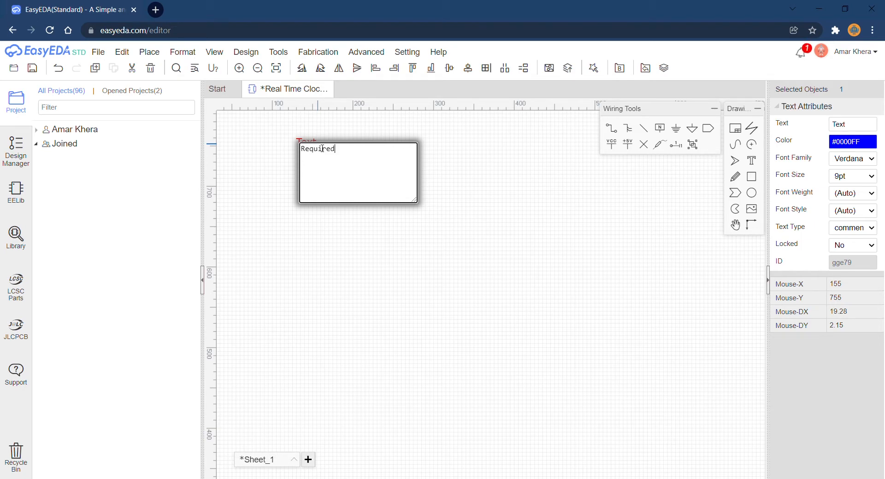
pyautogui.hotkey('ctrl', 'p')
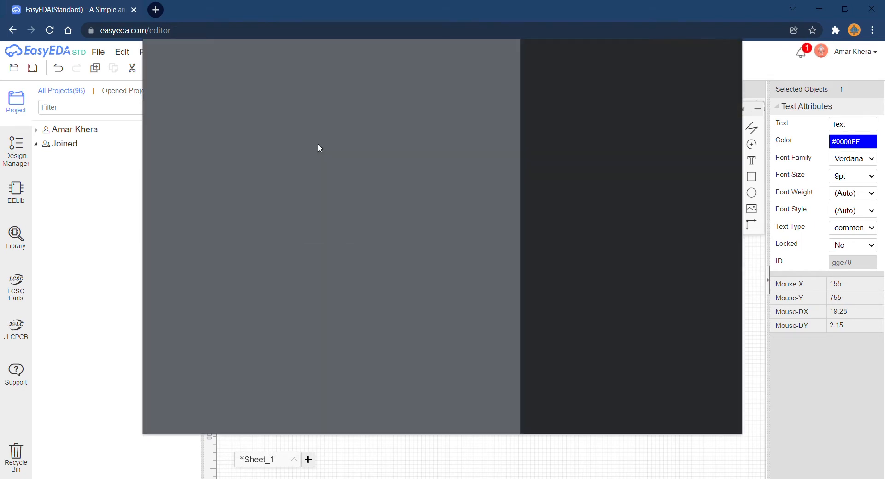
pyautogui.click(712, 418)
pyautogui.click(712, 419)
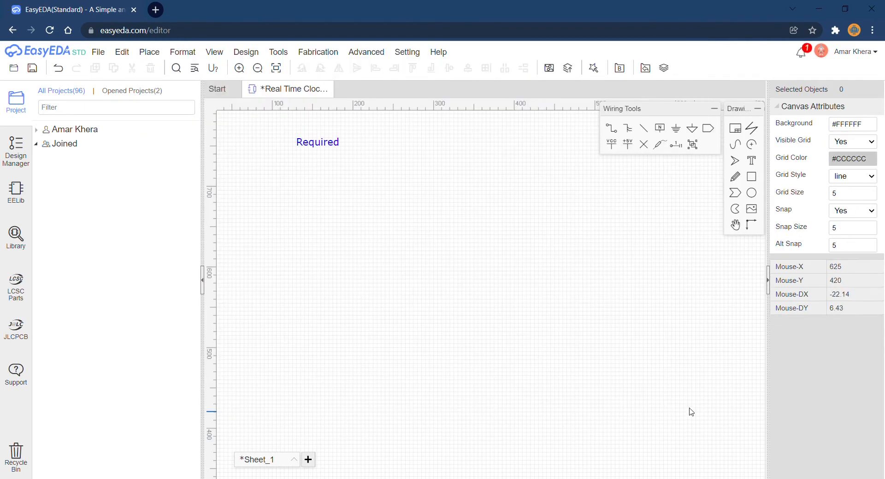
pyautogui.click(337, 144)
pyautogui.doubleClick(338, 145)
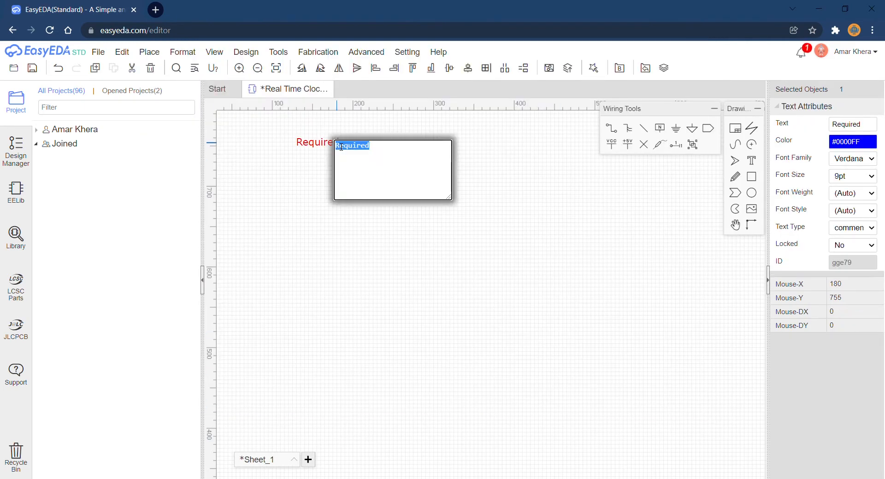
pyautogui.click(364, 157)
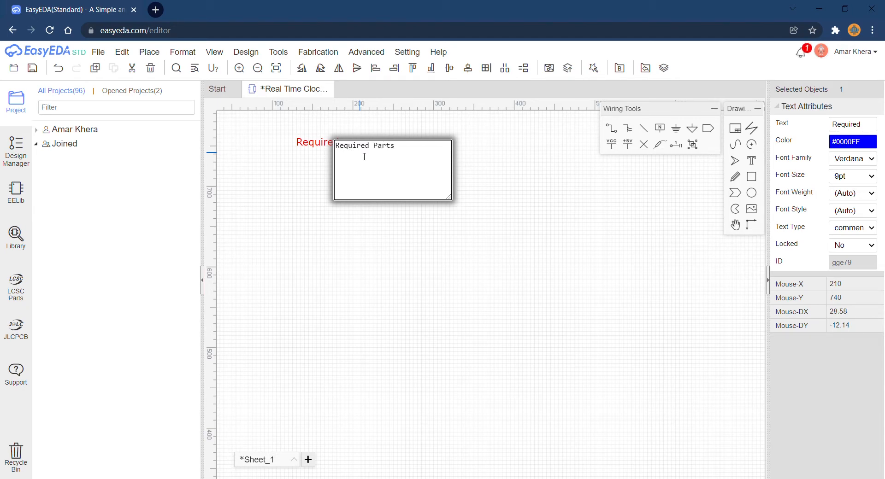
pyautogui.press('Return')
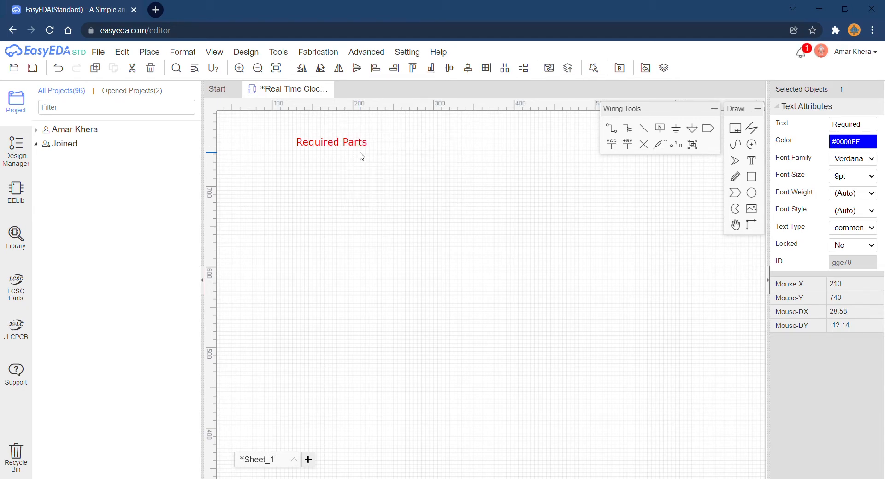
pyautogui.scroll(-1, 368, 156)
pyautogui.click(375, 168)
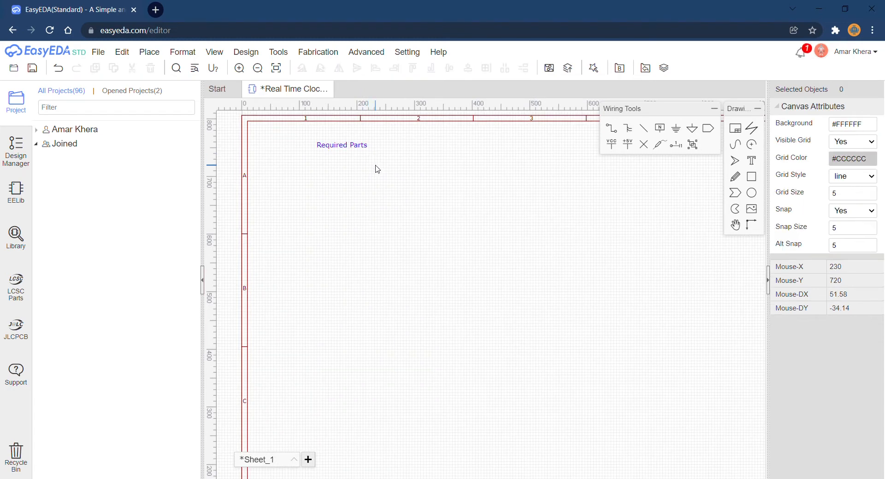
pyautogui.moveTo(375, 168); pyautogui.dragTo(422, 196, button='right')
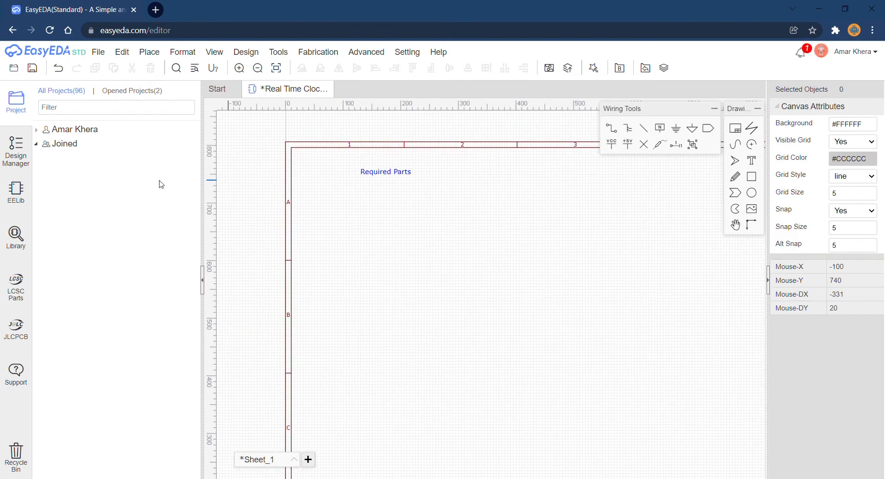
# Open the LCSC parts website and search it for DS1307N.
pyautogui.click(18, 283)
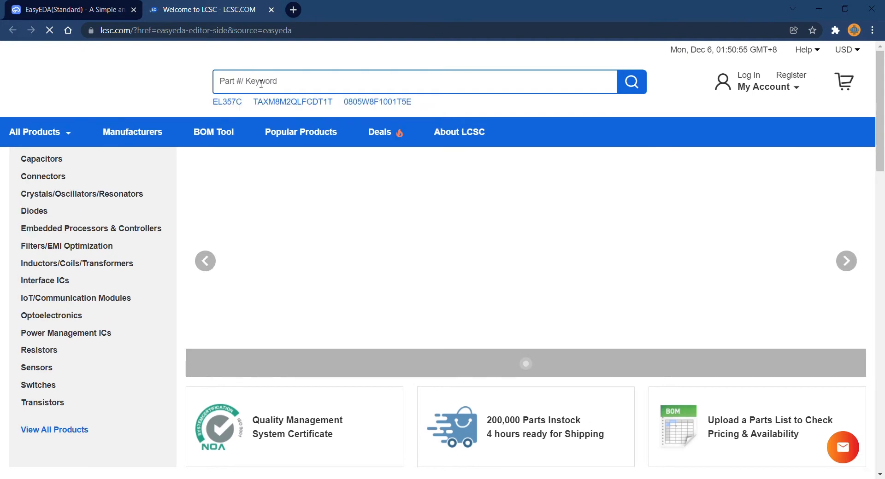
pyautogui.click(261, 83)
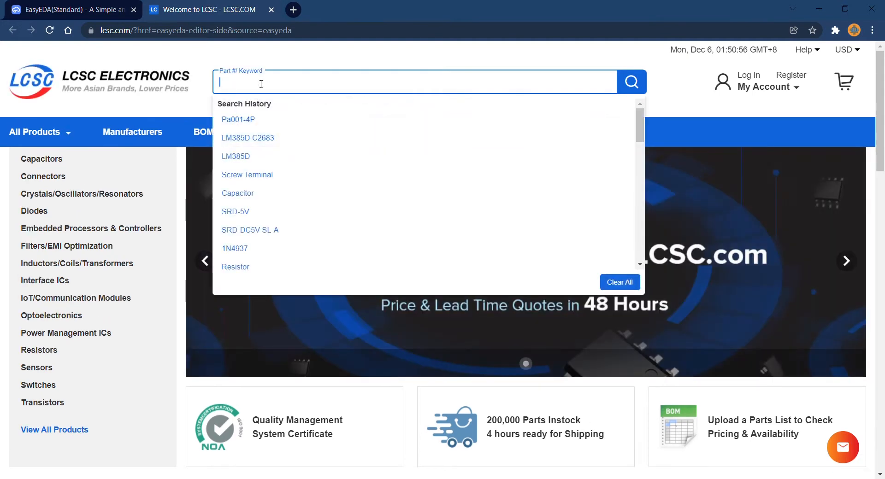
pyautogui.write('DS1')
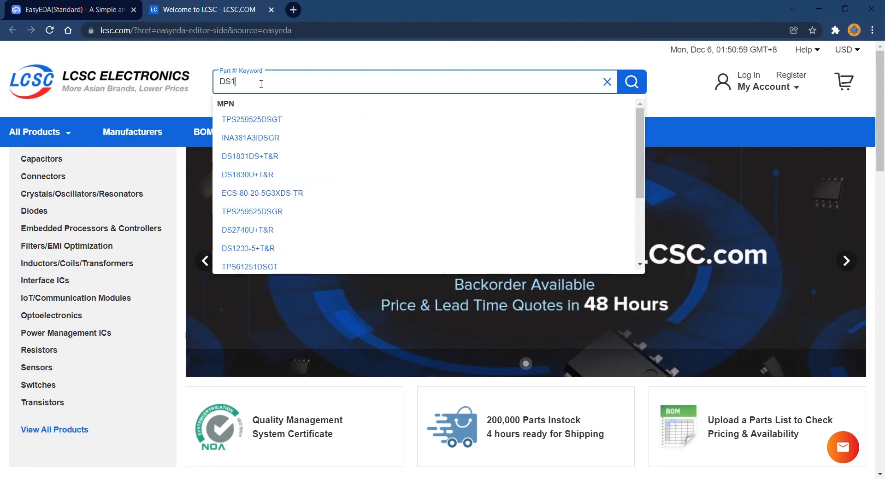
pyautogui.write('3')
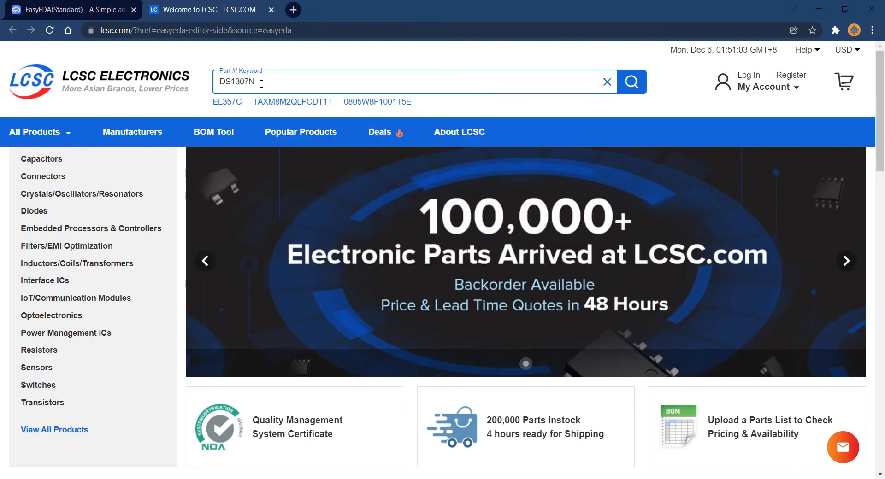
pyautogui.write('07N')
pyautogui.press('Return')
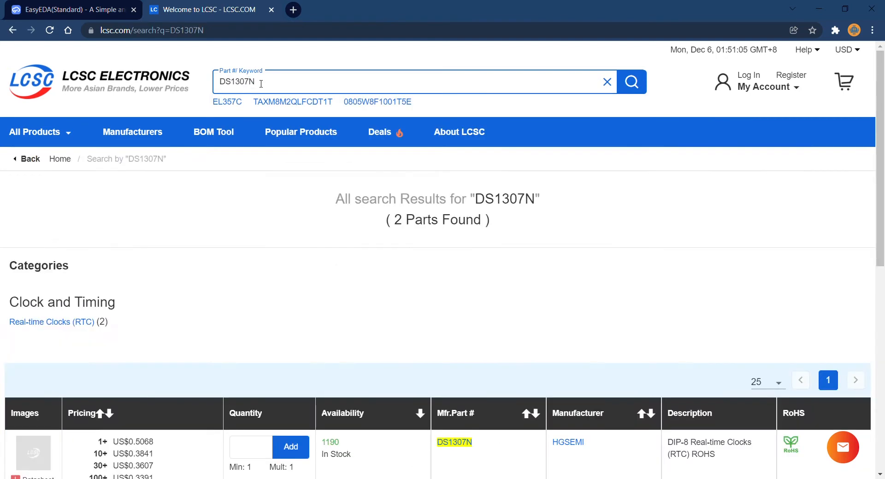
pyautogui.scroll(-3, 262, 93)
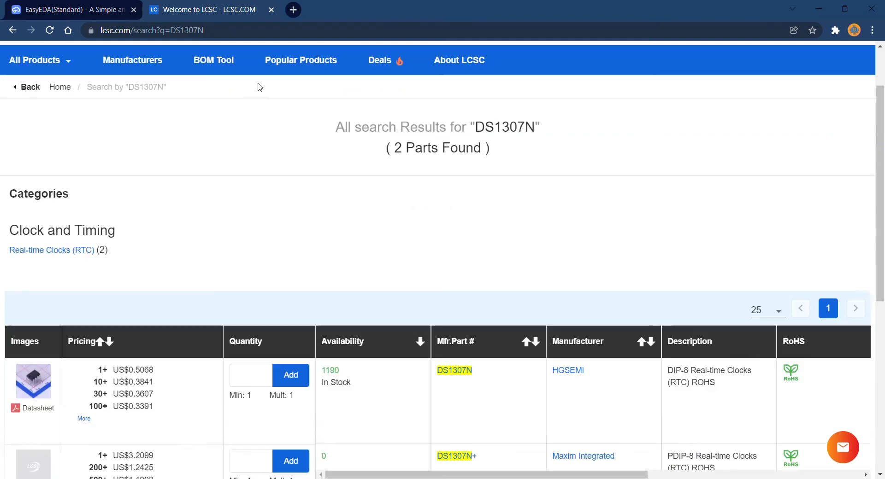
pyautogui.moveTo(42, 308)
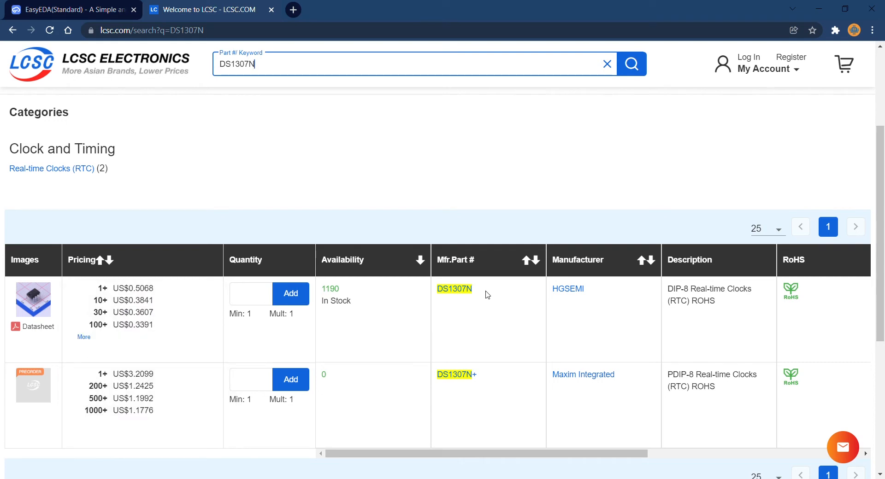
# Copy the part number DS1307N and search for it in EasyEDA's component library with LCSC Electronics as the search engine.
pyautogui.moveTo(483, 295); pyautogui.dragTo(442, 294)
pyautogui.hotkey('ctrl', 'c')
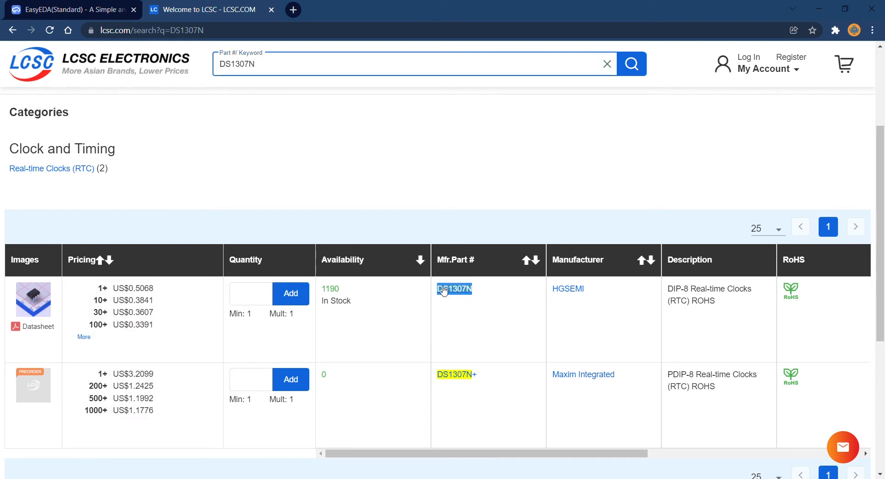
pyautogui.click(74, 10)
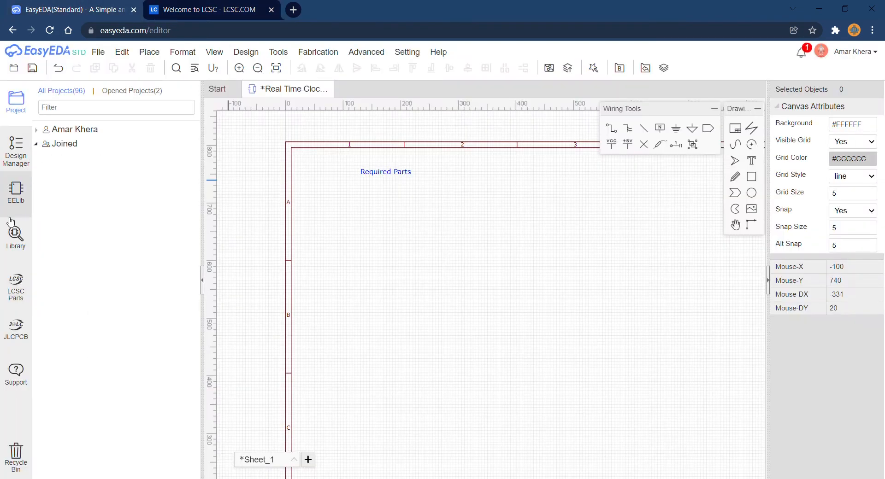
pyautogui.click(9, 244)
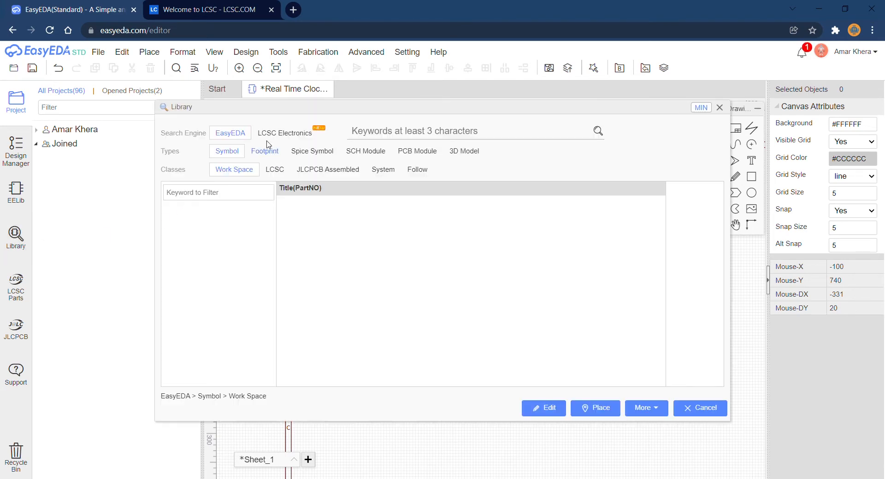
pyautogui.click(283, 134)
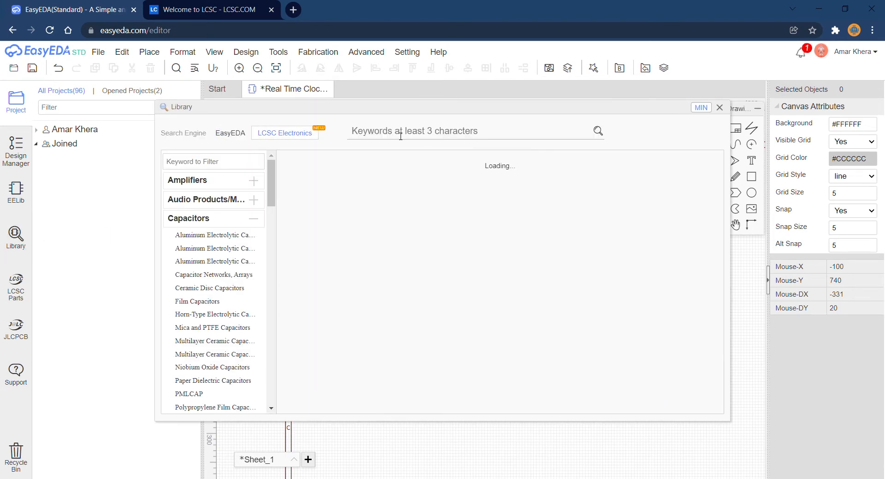
pyautogui.click(399, 134)
pyautogui.hotkey('ctrl', 'v')
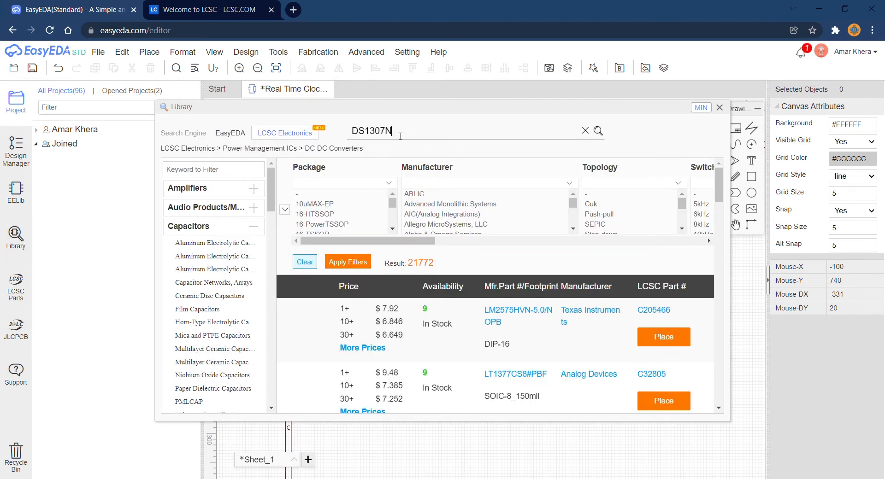
pyautogui.press('Return')
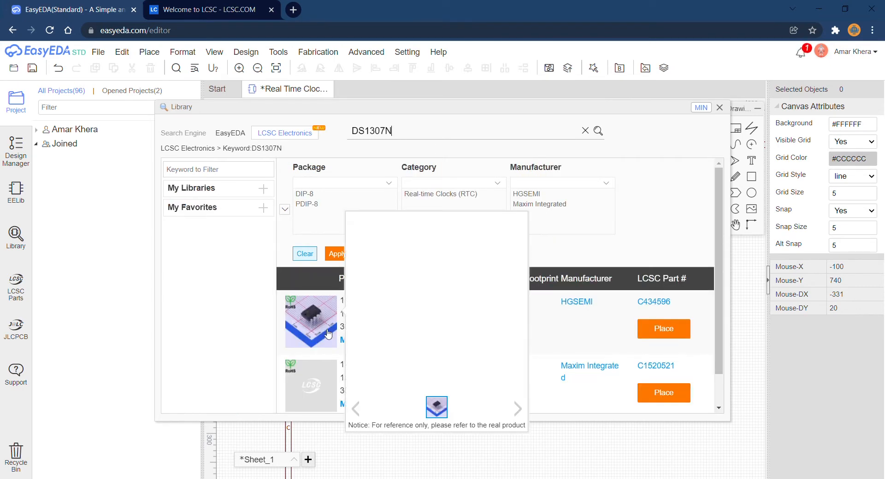
# Place one HGSEMI DS1307N symbol on the schematic just below the "Required Parts" text.
pyautogui.click(673, 336)
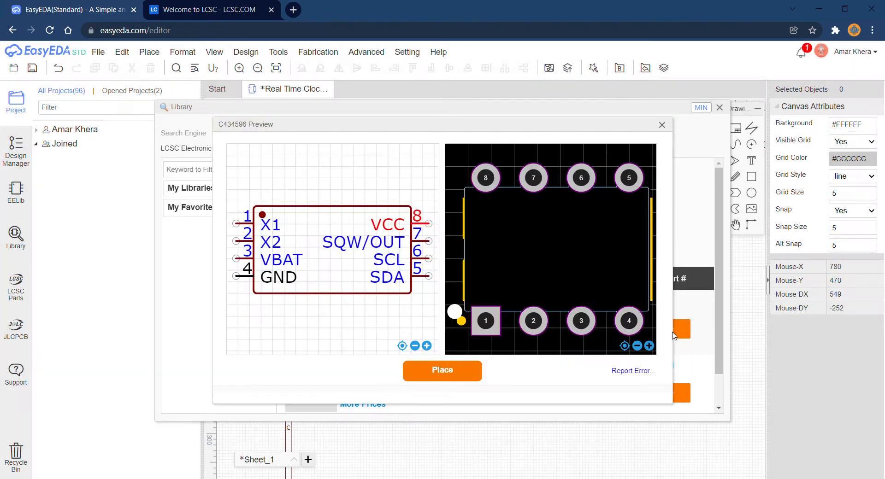
pyautogui.click(454, 370)
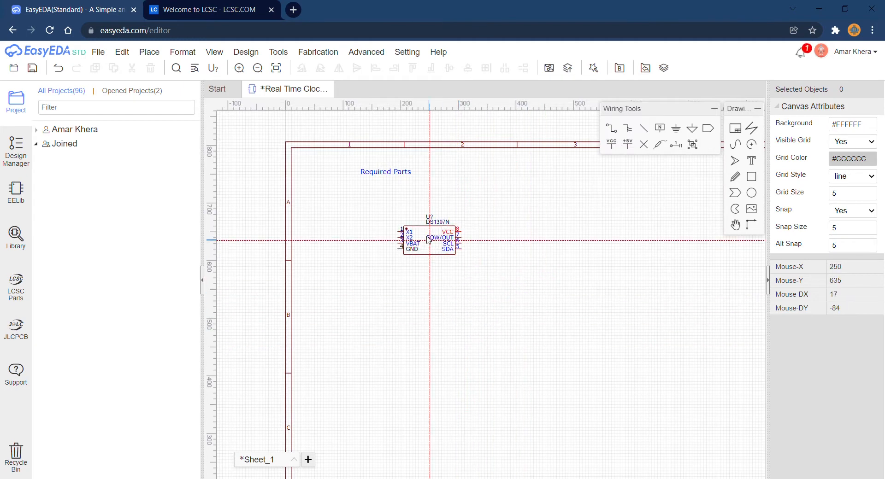
pyautogui.click(389, 215)
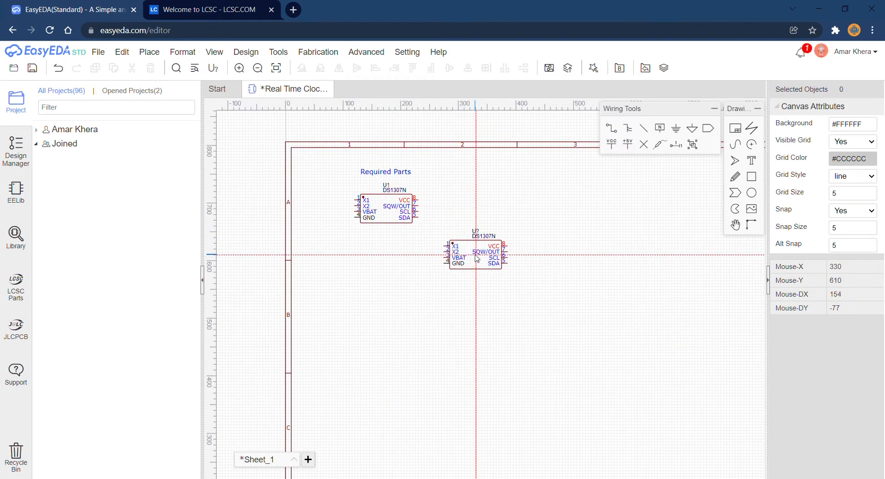
pyautogui.rightClick(475, 255)
# Return to the LCSC website, search for CR2032-BS, and view the picture of the CR2032-BS-6-1 battery connector.
pyautogui.click(193, 8)
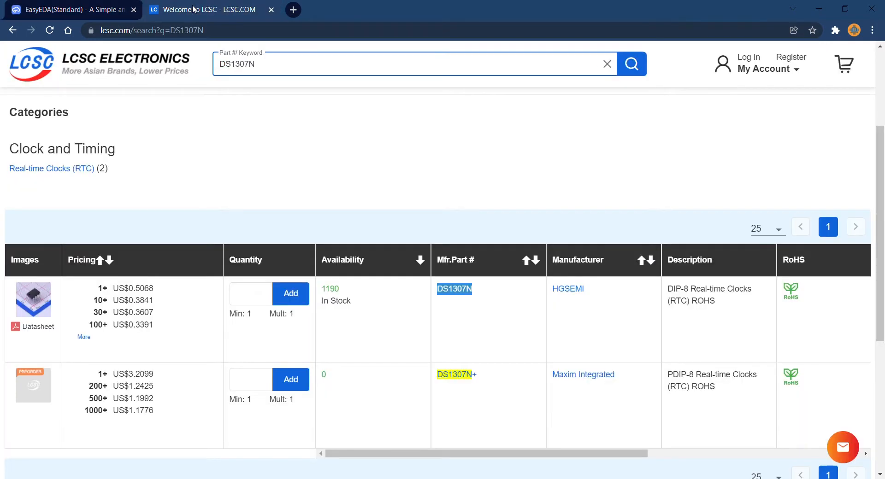
pyautogui.doubleClick(287, 72)
pyautogui.write('CR')
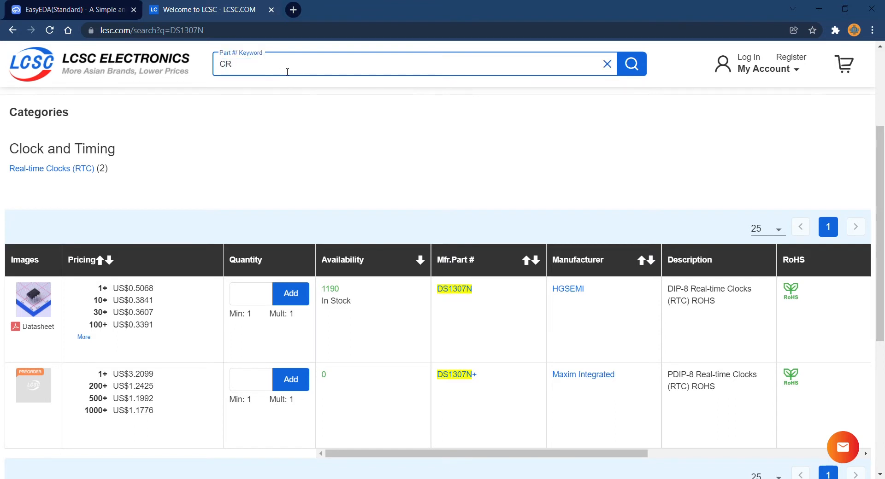
pyautogui.write('2032-BS')
pyautogui.press('Return')
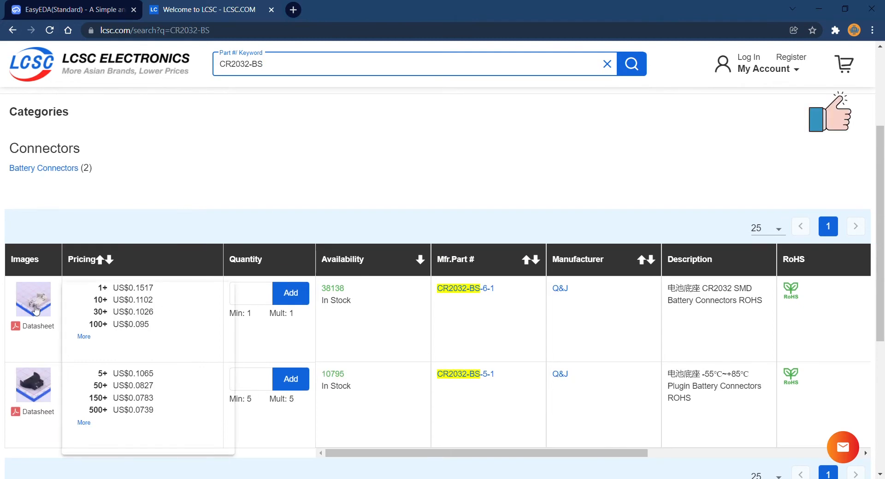
pyautogui.moveTo(35, 309)
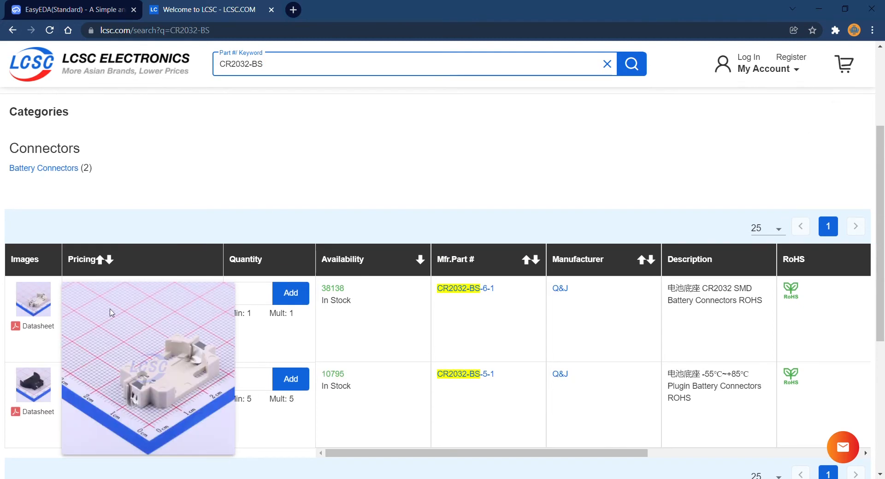
# Copy the part number CR2032-BS-6-1 and search for it in EasyEDA's LCSC Electronics library.
pyautogui.moveTo(505, 289); pyautogui.dragTo(435, 296)
pyautogui.hotkey('ctrl', 'c')
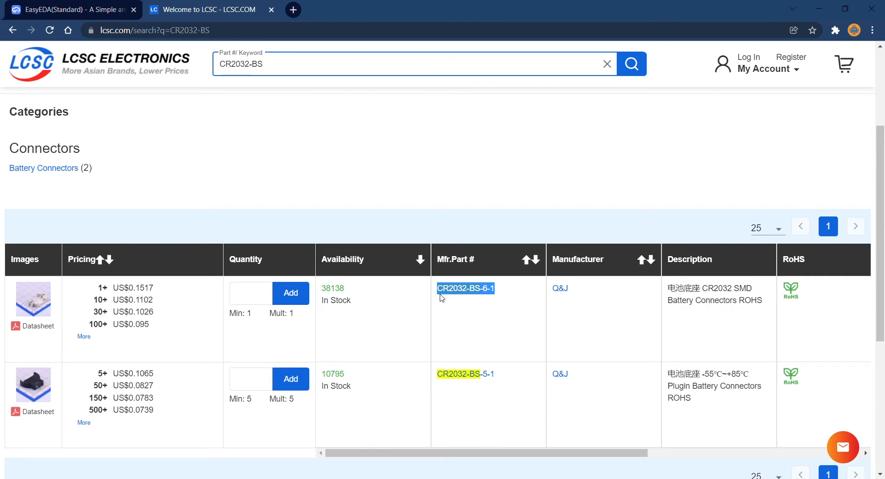
pyautogui.click(107, 4)
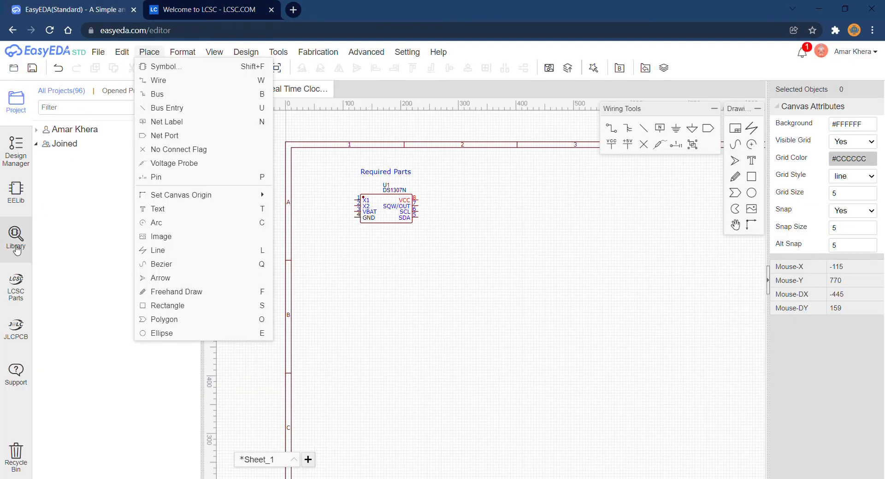
pyautogui.hotkey('shift', 'f')
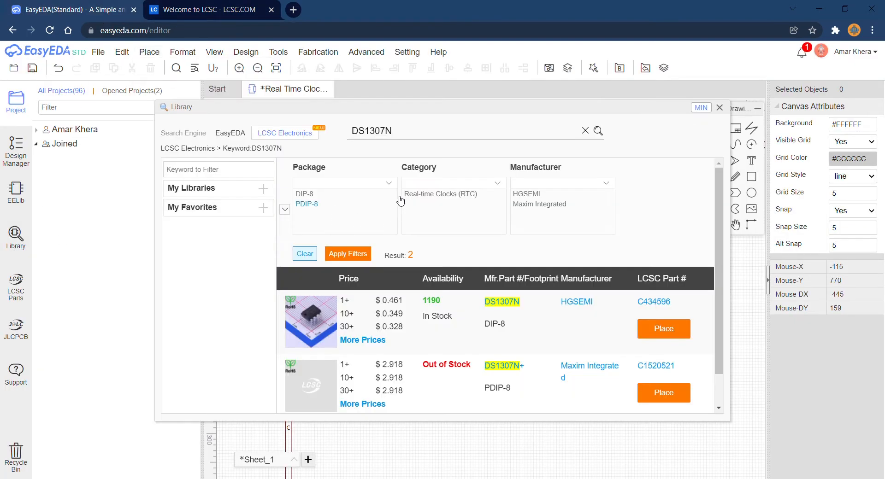
pyautogui.doubleClick(401, 138)
pyautogui.hotkey('ctrl', 'v')
pyautogui.press('Return')
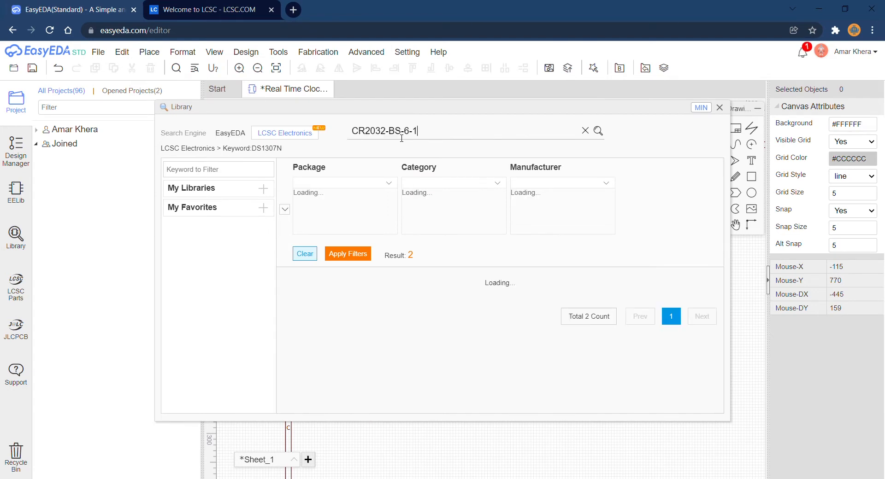
# Place one CR2032-BS-6-1 battery connector on the schematic just below the DS1307N chip.
pyautogui.click(682, 338)
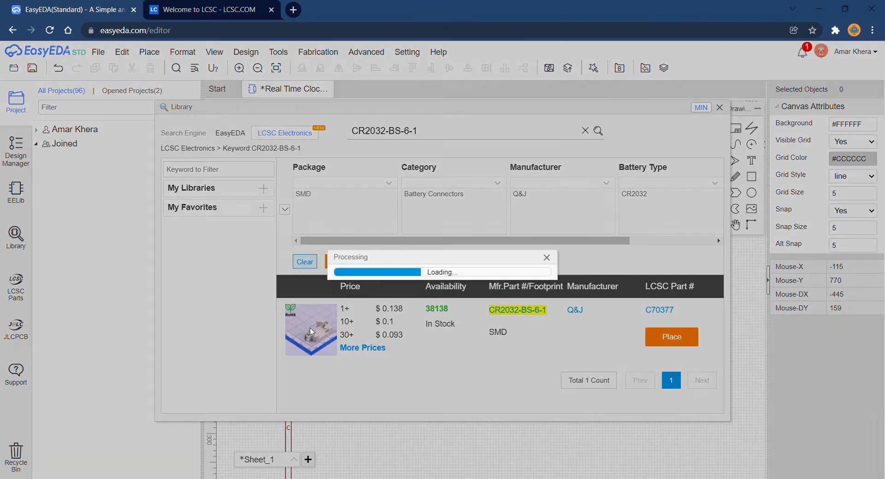
pyautogui.click(438, 371)
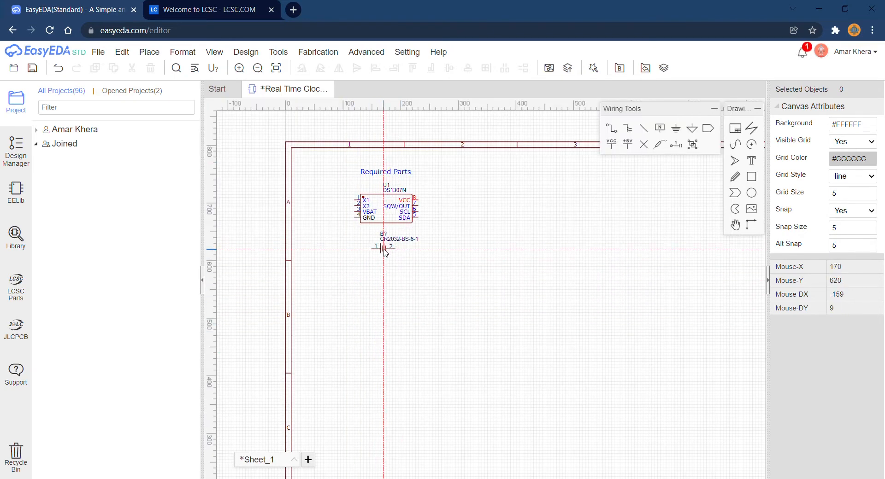
pyautogui.click(385, 250)
pyautogui.press('Escape')
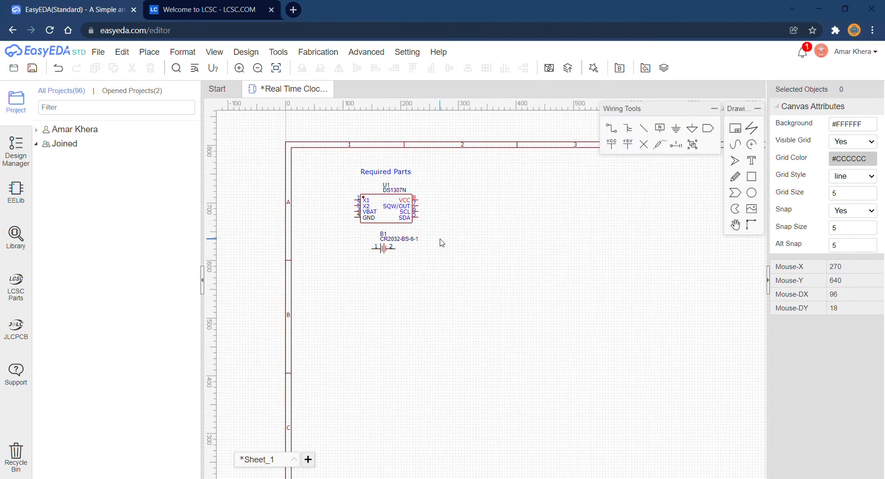
# Place four GND symbols side by side in a row below the DS1307N and the battery connector.
pyautogui.click(676, 129)
pyautogui.click(330, 260)
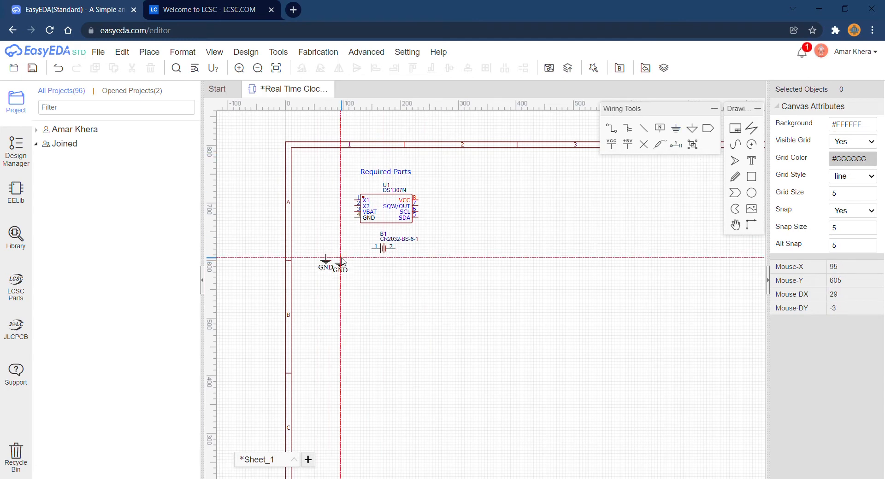
pyautogui.click(344, 260)
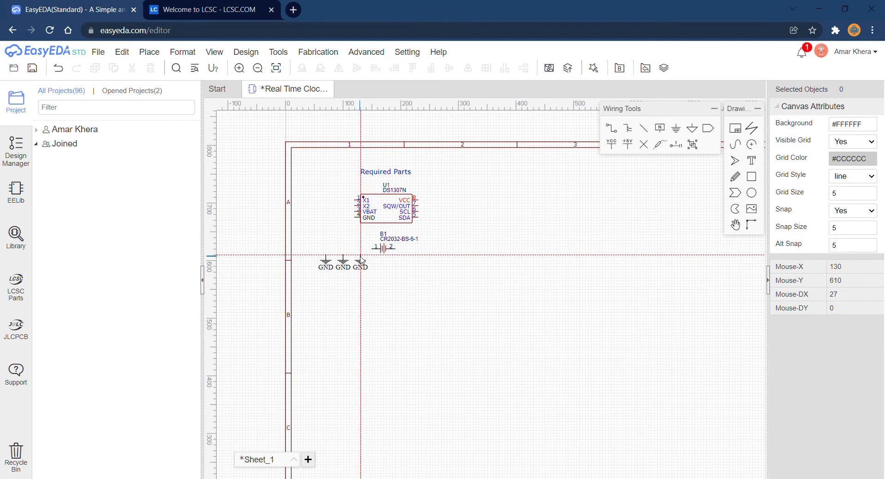
pyautogui.click(365, 260)
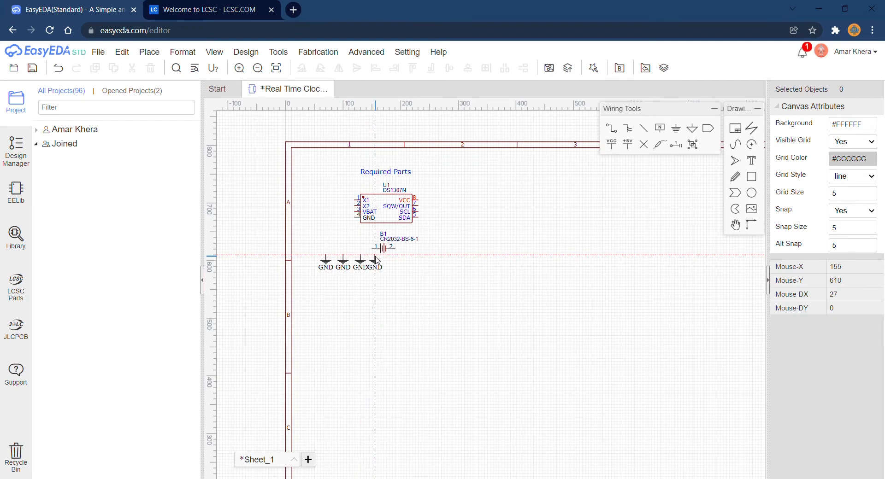
pyautogui.click(377, 260)
pyautogui.rightClick(398, 256)
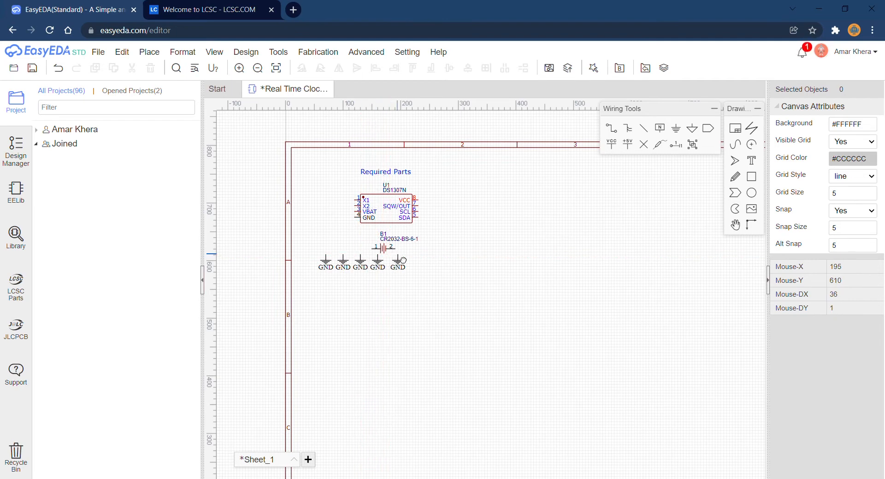
# Place one VCC symbol below the leftmost GND symbol and open the EELib component list.
pyautogui.click(613, 145)
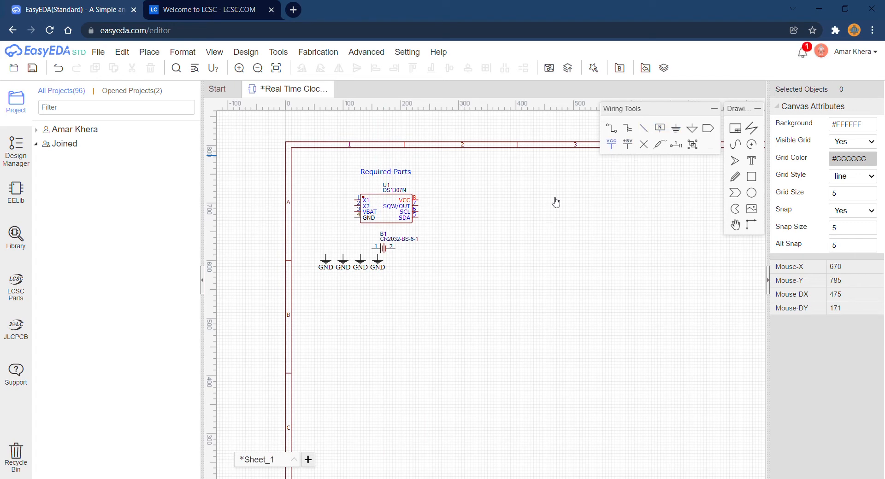
pyautogui.click(317, 296)
pyautogui.rightClick(346, 302)
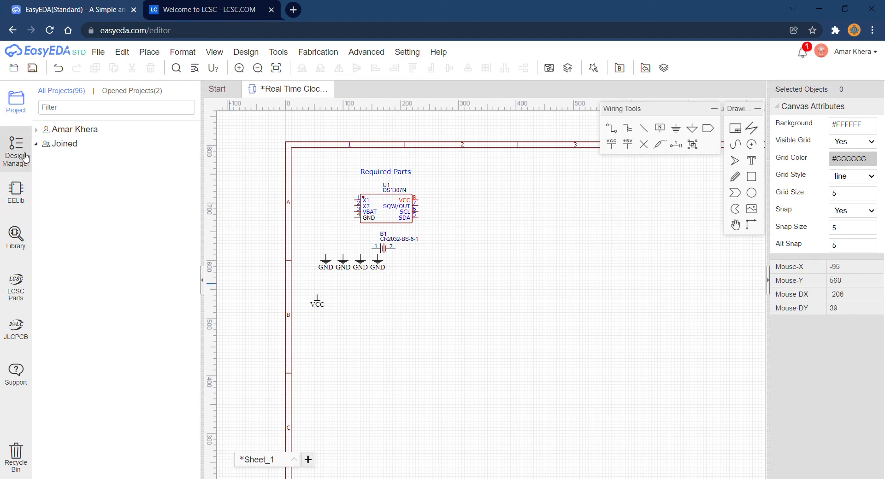
pyautogui.click(17, 193)
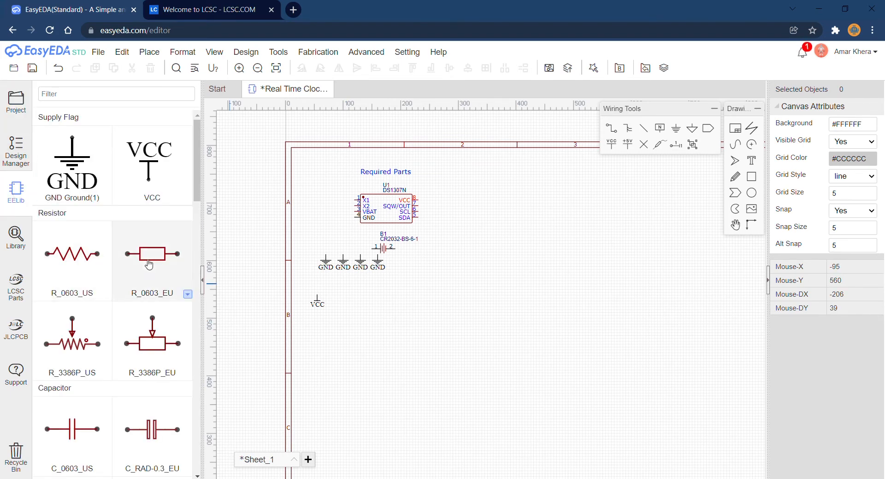
pyautogui.click(203, 10)
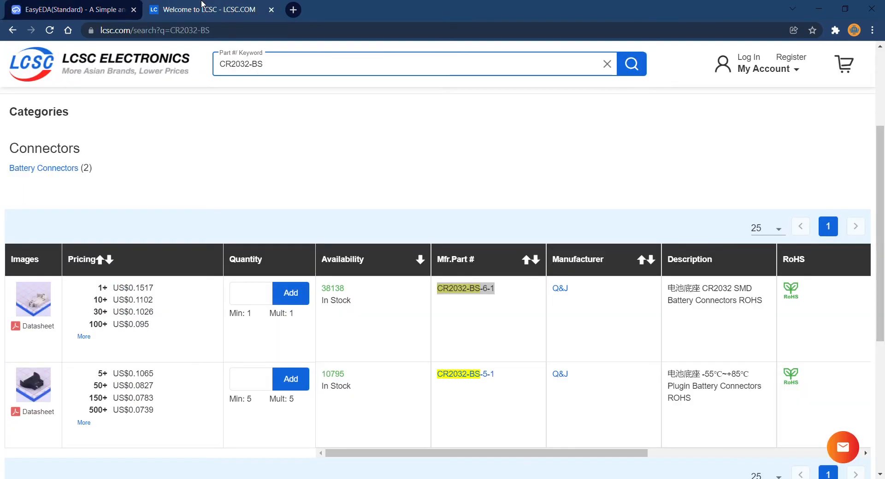
pyautogui.click(271, 70)
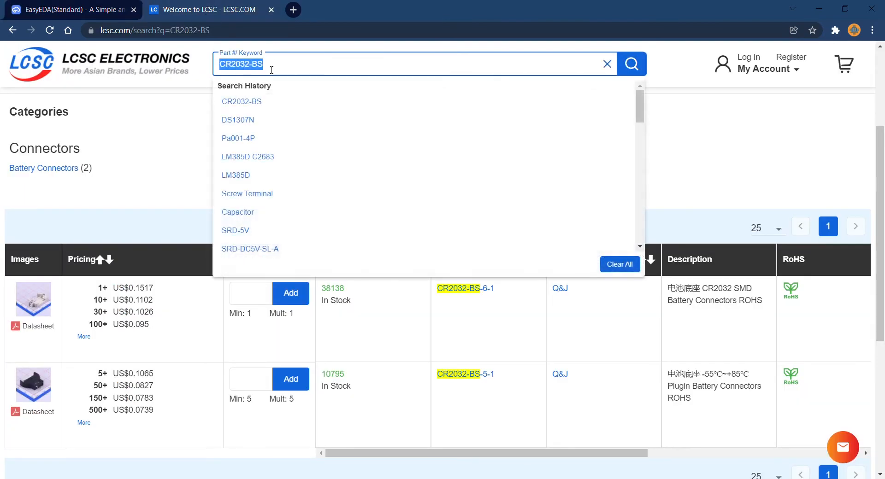
pyautogui.click(117, 10)
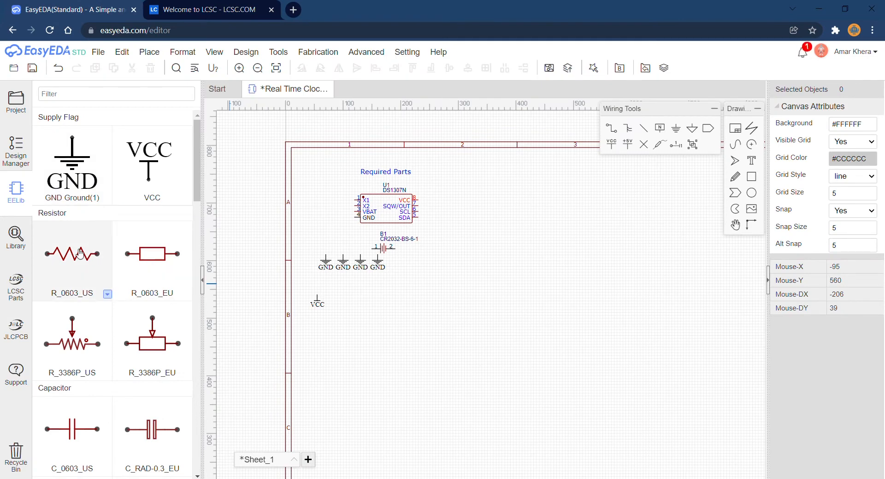
# Place three R_0603_EU resistors in a column beside the VCC symbol and one C_0603_US capacitor to the right of them.
pyautogui.click(153, 276)
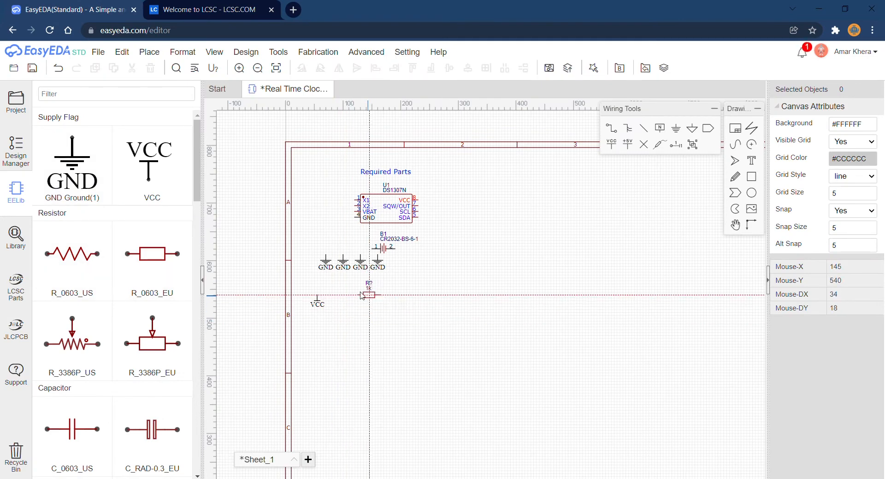
pyautogui.click(358, 293)
pyautogui.click(357, 309)
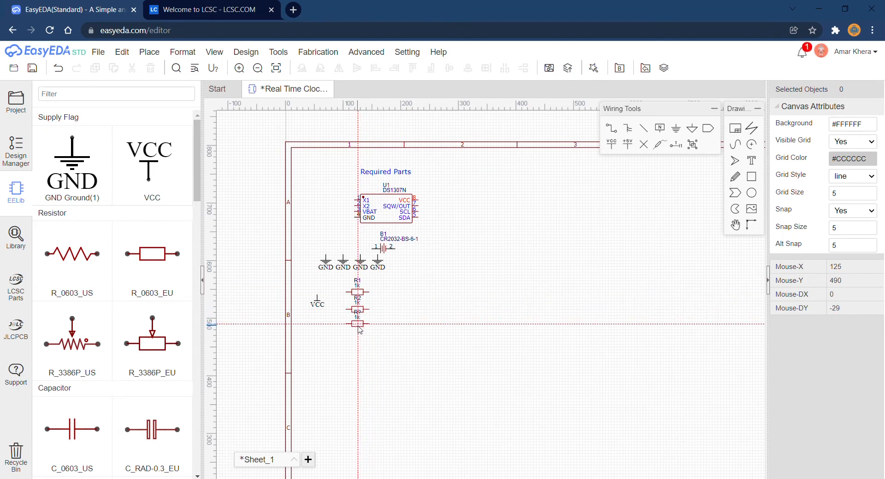
pyautogui.click(360, 331)
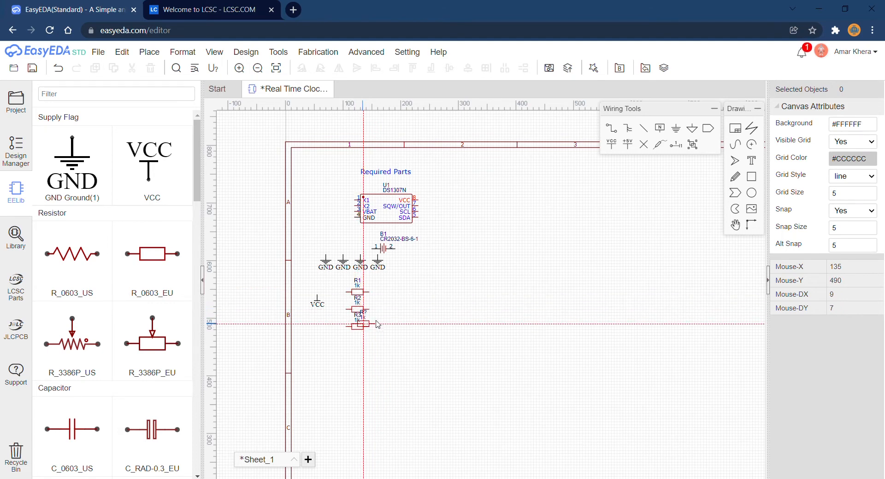
pyautogui.press('Escape')
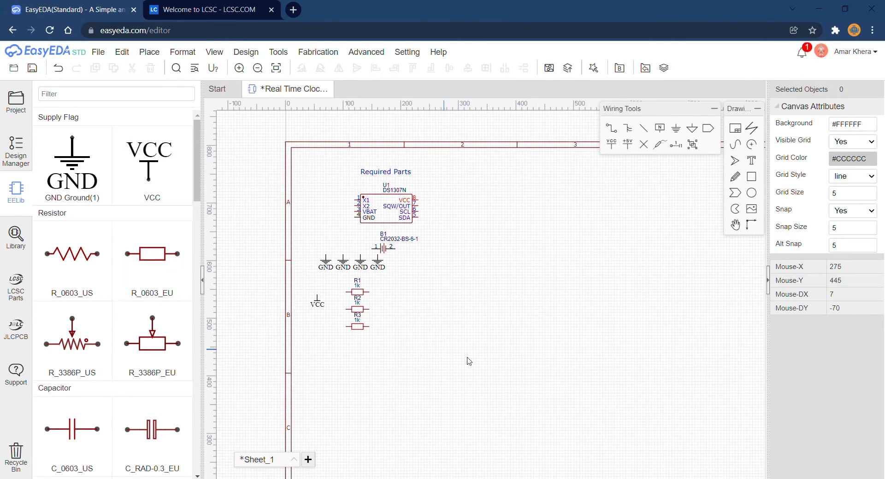
pyautogui.click(93, 418)
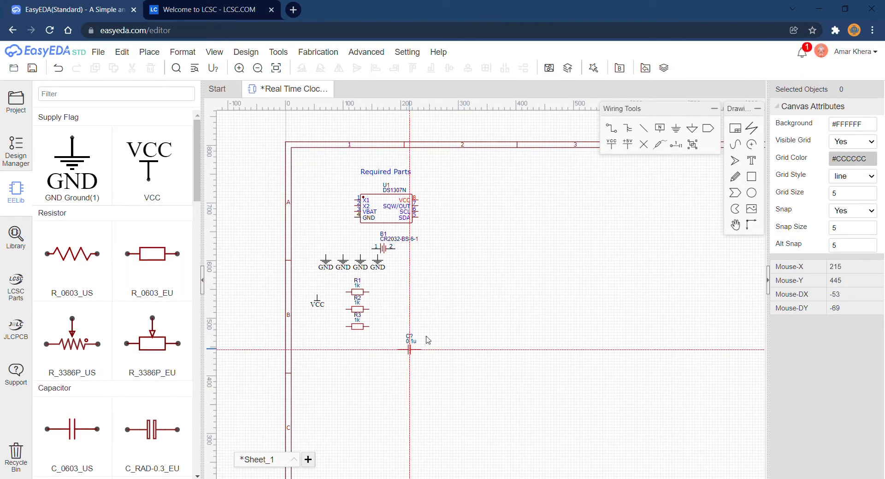
pyautogui.rightClick(404, 344)
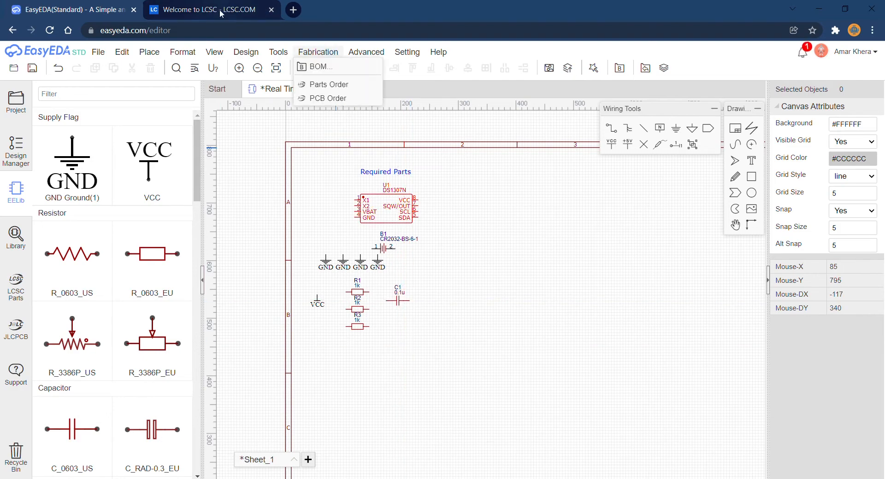
pyautogui.scroll(-13, 94, 248)
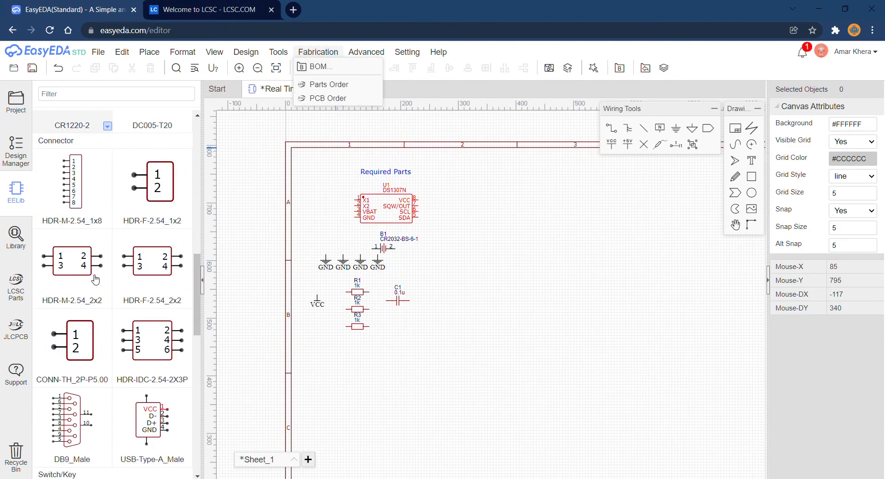
pyautogui.scroll(-12, 95, 280)
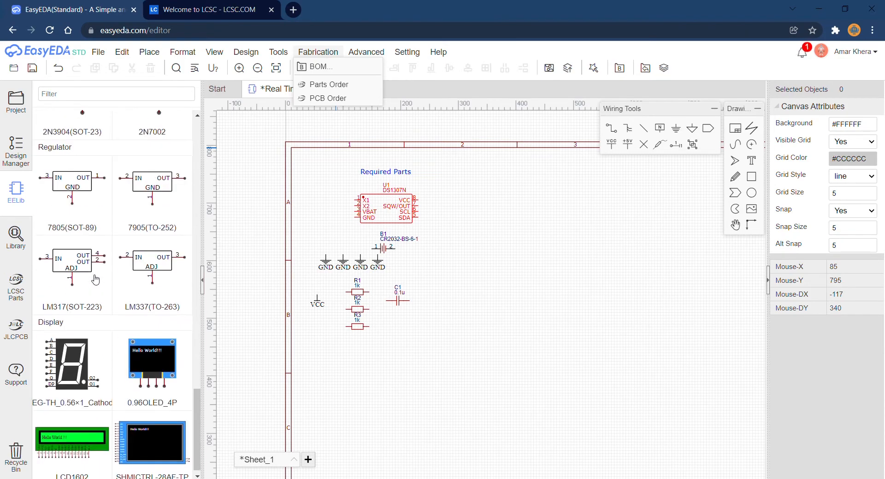
pyautogui.scroll(13, 95, 279)
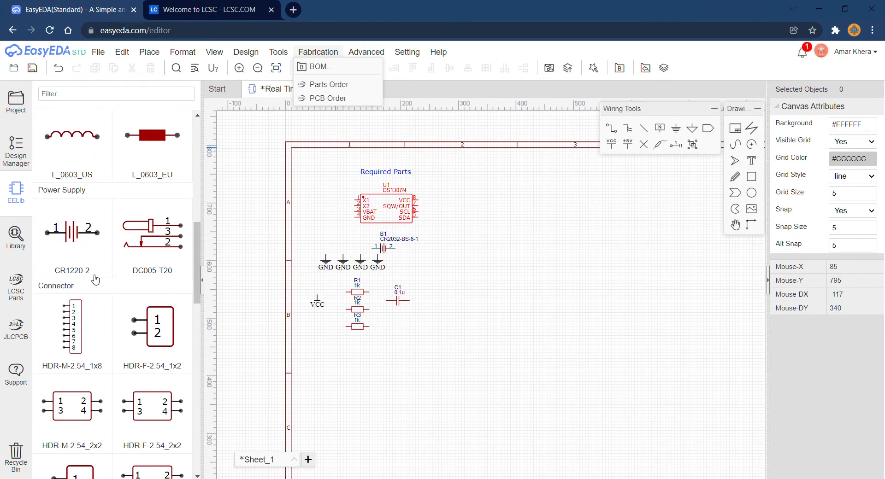
pyautogui.scroll(13, 95, 279)
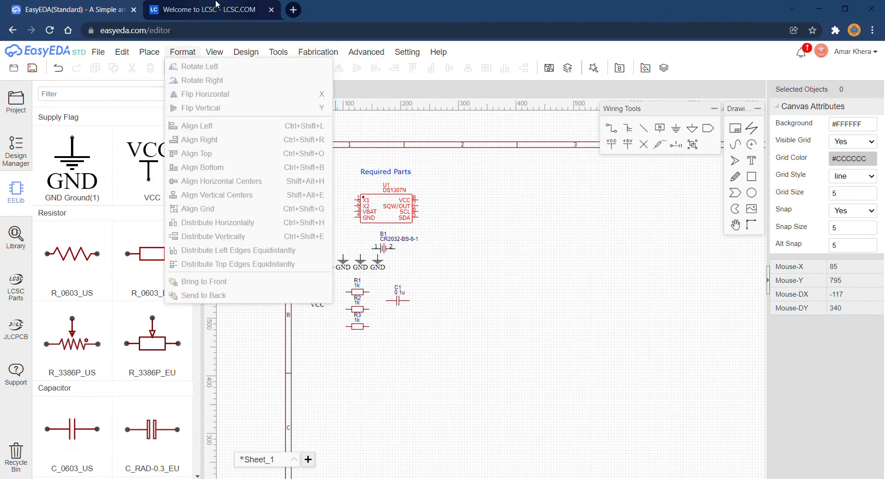
# Switch to the LCSC website, search for 49S within the Crystals category, and view the picture of the WTL49S1620 crystal.
pyautogui.click(216, 6)
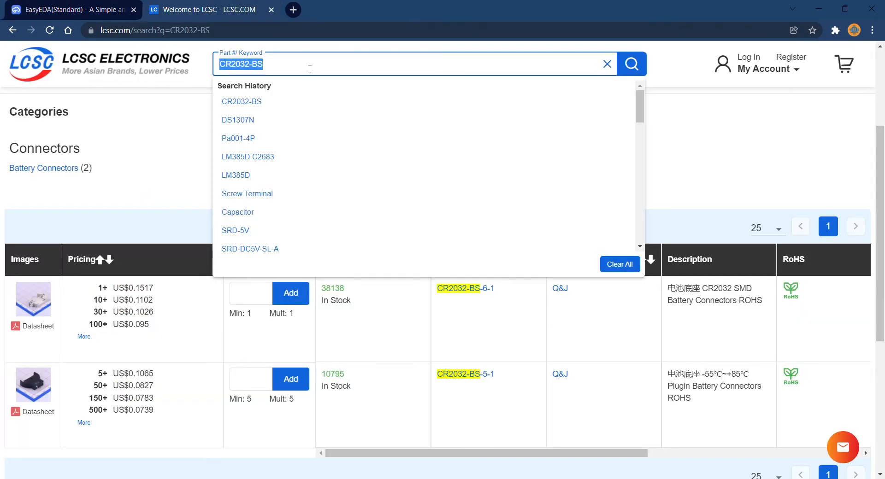
pyautogui.write('49S')
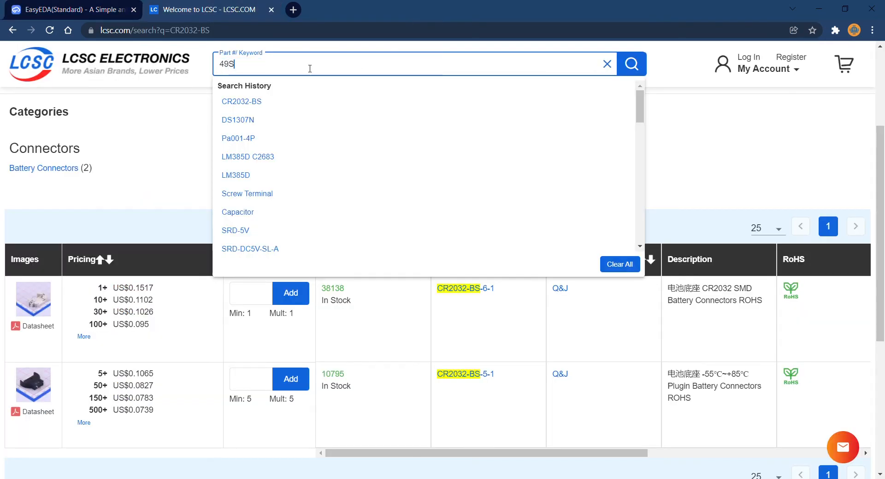
pyautogui.press('Return')
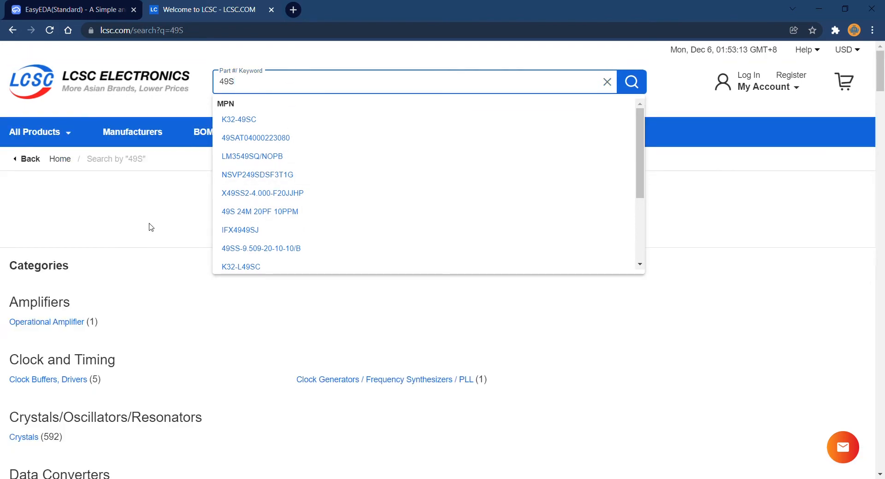
pyautogui.click(151, 227)
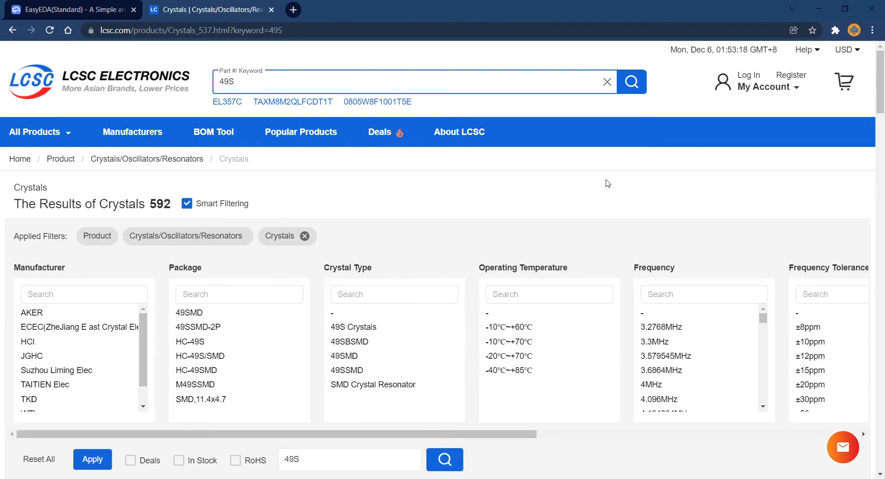
pyautogui.scroll(-3, 607, 183)
pyautogui.scroll(-3, 607, 183)
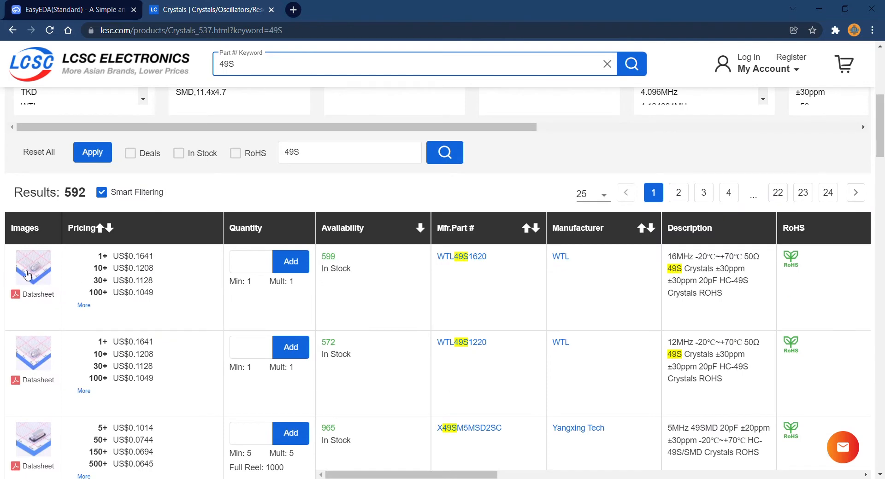
pyautogui.moveTo(36, 272)
# Copy the part number WTL49S1620, search for it in EasyEDA's LCSC Electronics library, and try to place the crystal.
pyautogui.moveTo(502, 260); pyautogui.dragTo(436, 263)
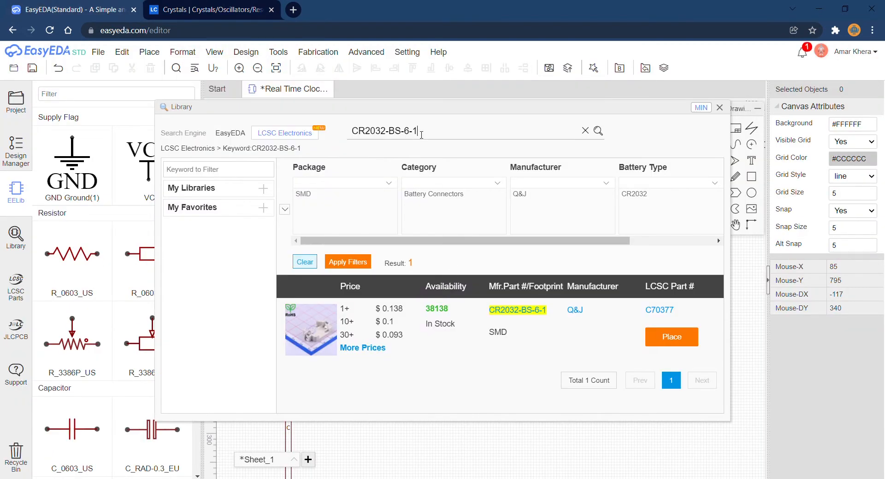
pyautogui.tripleClick(421, 133)
pyautogui.write('WTL49S1620')
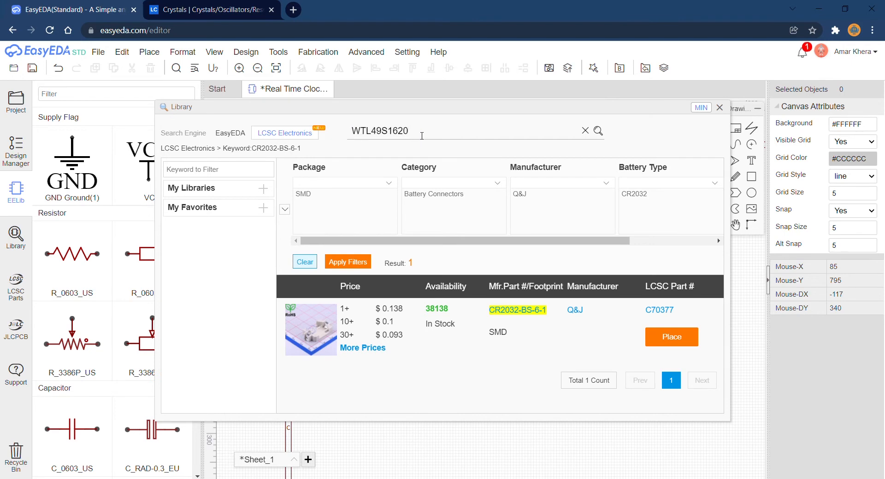
pyautogui.press('Return')
pyautogui.click(675, 337)
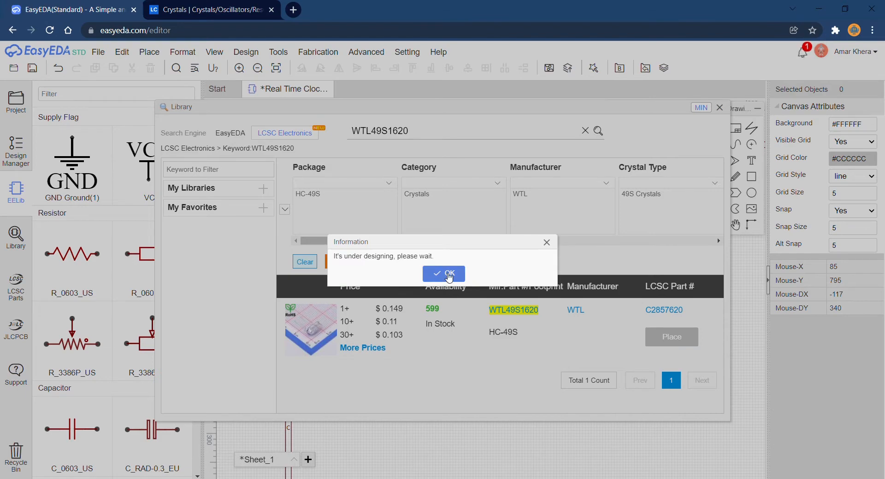
pyautogui.click(443, 273)
# Switch to the LCSC crystal results, view the picture of the WTL49S1220 crystal, and copy its part number.
pyautogui.hotkey('ctrl', 'Tab')
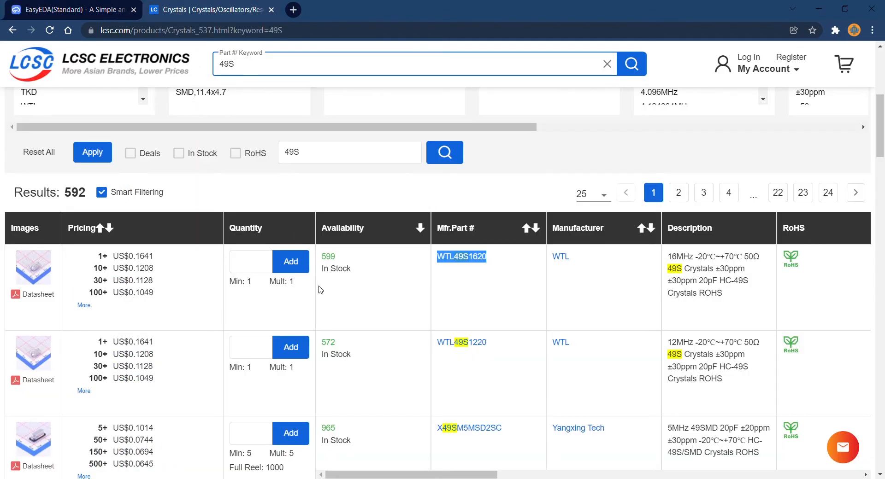
pyautogui.scroll(-3, 321, 290)
pyautogui.moveTo(43, 206)
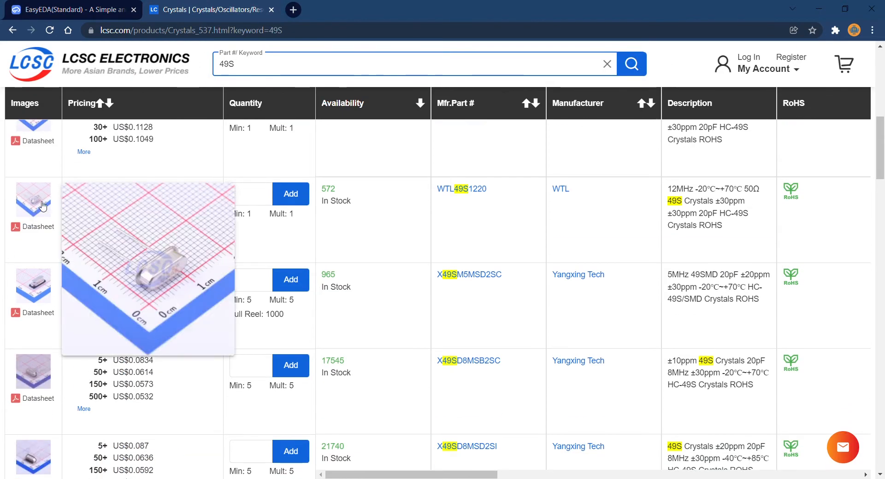
pyautogui.moveTo(491, 191); pyautogui.dragTo(444, 196)
pyautogui.hotkey('ctrl', 'c')
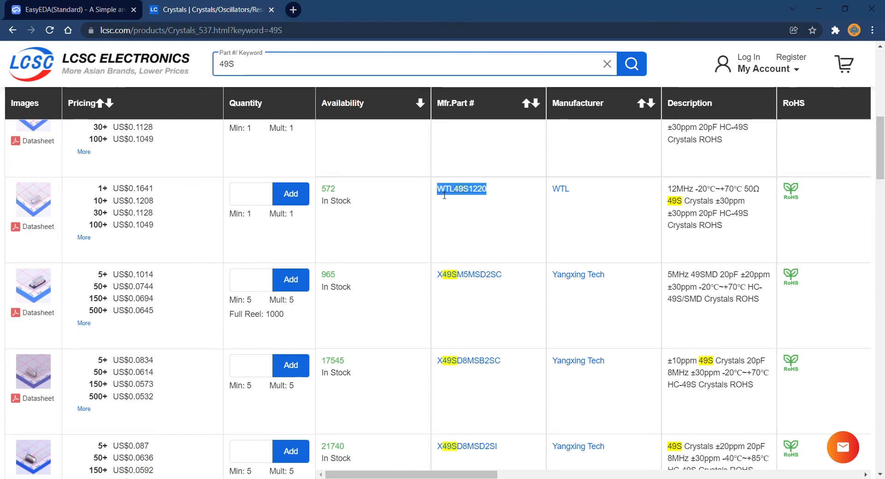
# Switch back to EasyEDA, search the LCSC Electronics library for WTL49S1220, and try to place the crystal.
pyautogui.click(74, 9)
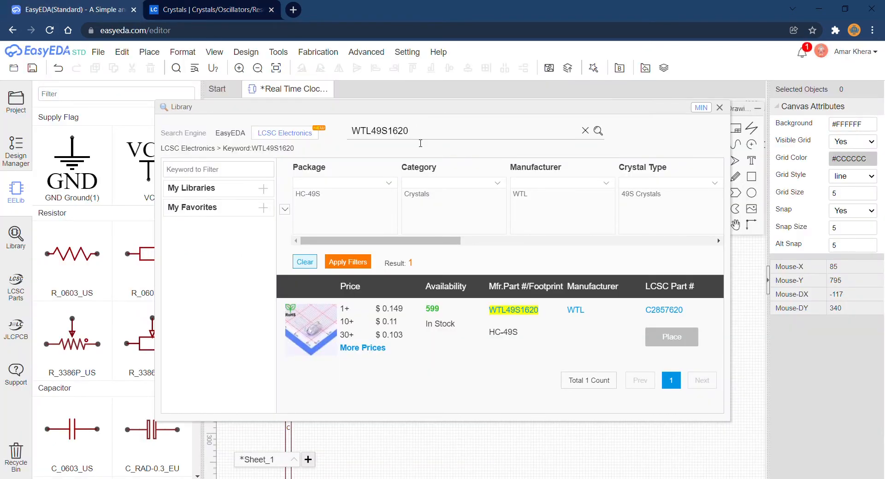
pyautogui.doubleClick(420, 143)
pyautogui.hotkey('ctrl', 'v')
pyautogui.press('Return')
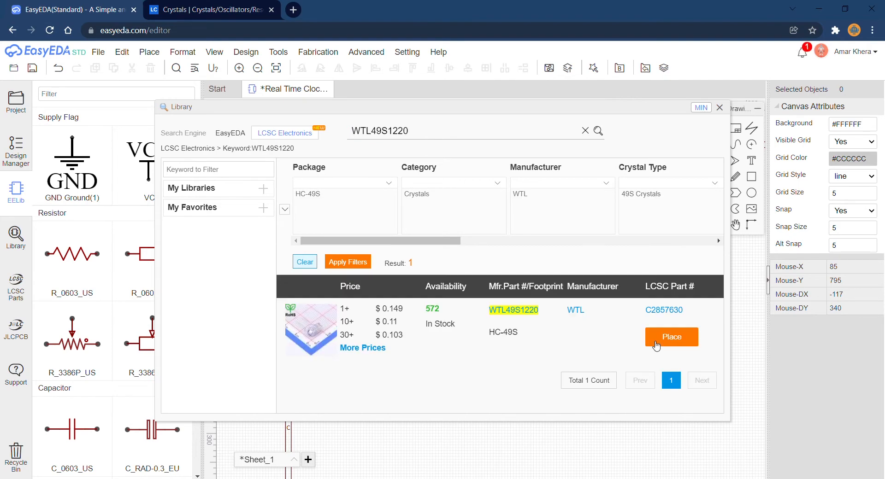
pyautogui.click(653, 345)
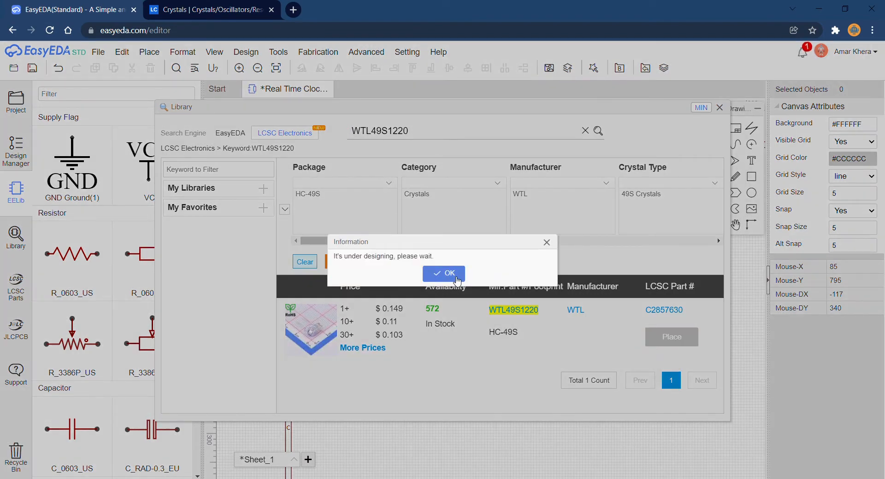
pyautogui.click(443, 273)
# Return to the LCSC results, view the pictures of the next two crystals, and copy the part number X49SM5MSD2SC.
pyautogui.hotkey('ctrl', 'Tab')
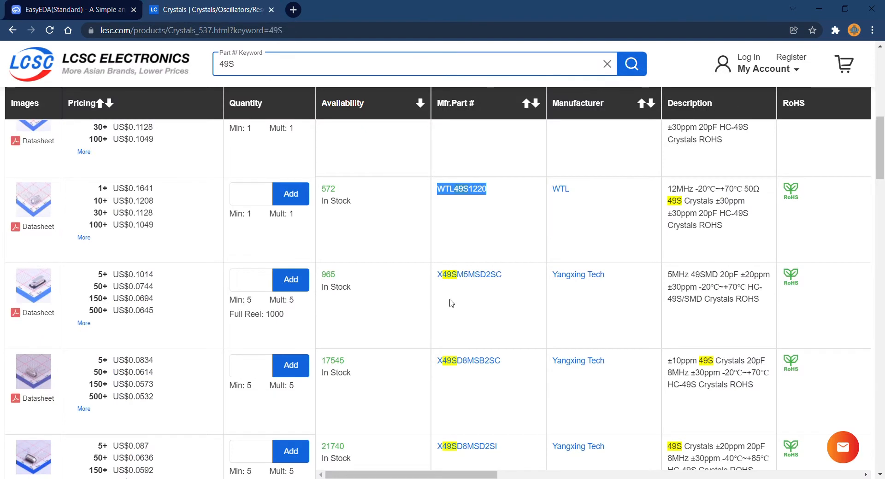
pyautogui.moveTo(46, 287)
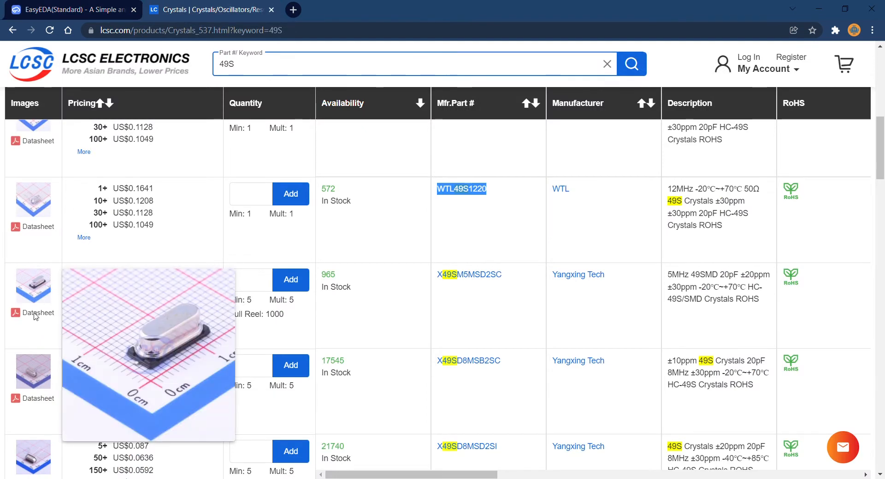
pyautogui.moveTo(44, 378)
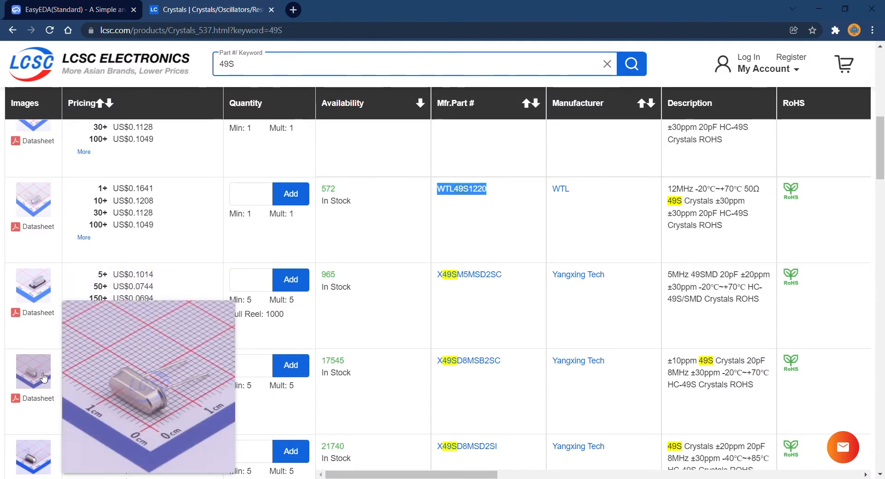
pyautogui.moveTo(507, 279); pyautogui.dragTo(445, 280)
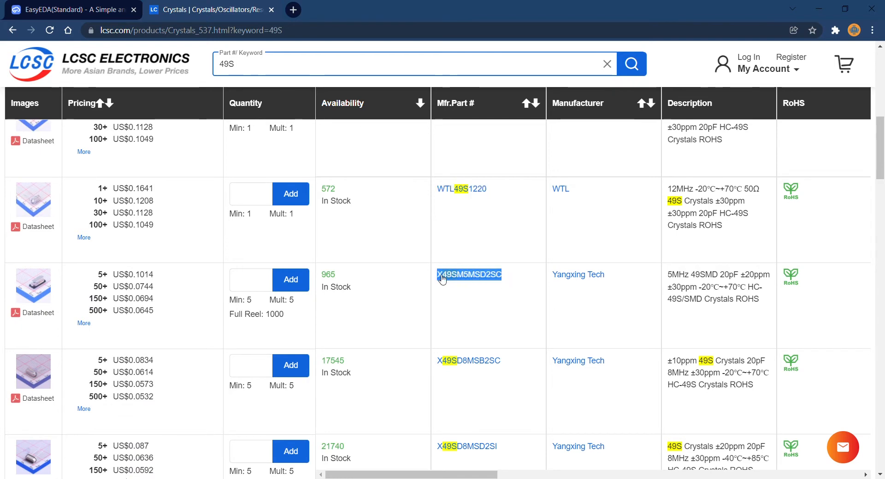
# Search EasyEDA's LCSC Electronics library for X49SM5MSD2SC and place the crystal on the sheet below capacitor C1.
pyautogui.click(76, 10)
pyautogui.doubleClick(383, 135)
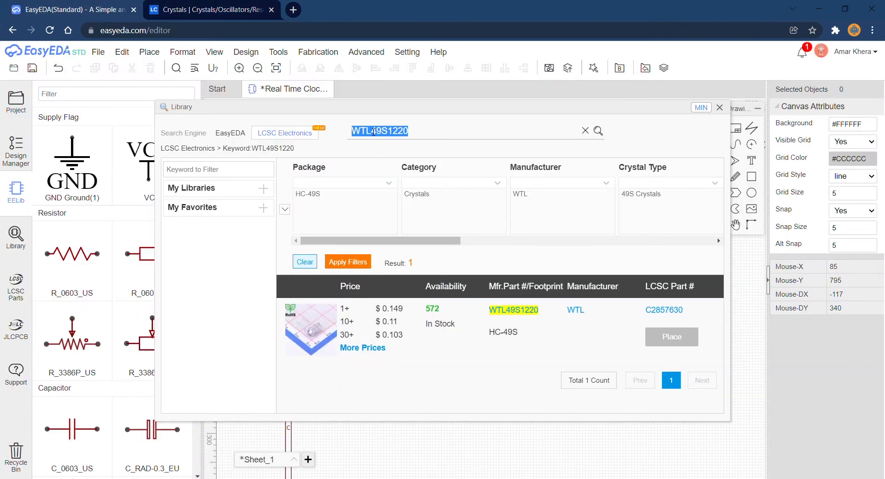
pyautogui.write('X49SM5MSD2SC')
pyautogui.press('Return')
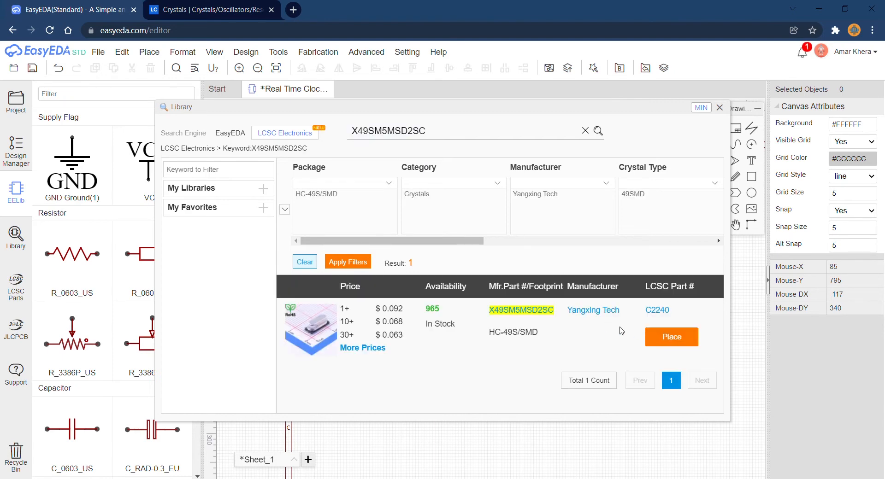
pyautogui.click(657, 345)
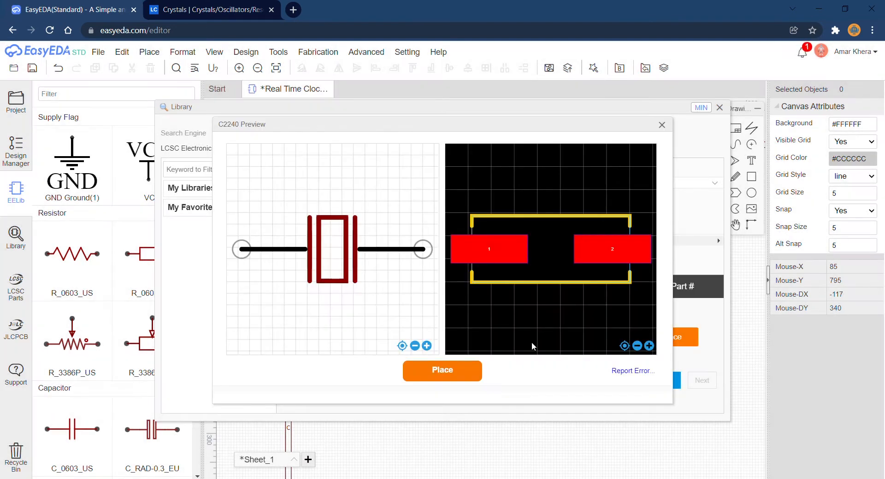
pyautogui.click(441, 370)
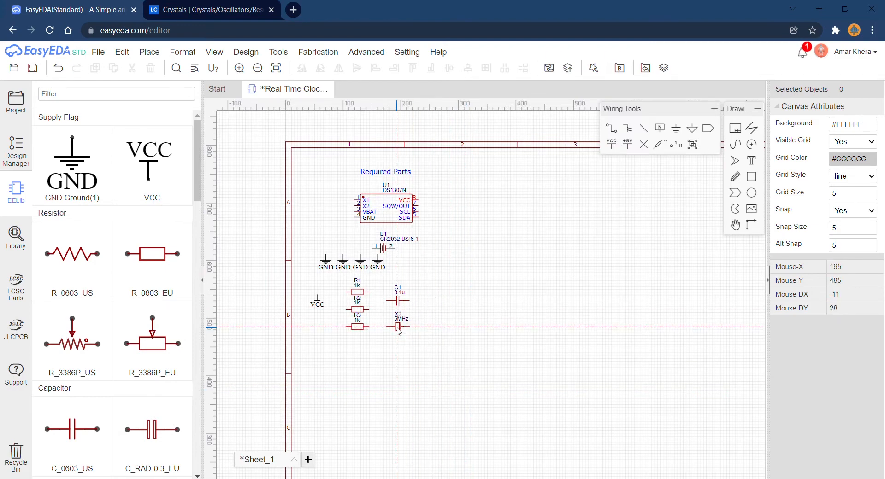
pyautogui.click(404, 331)
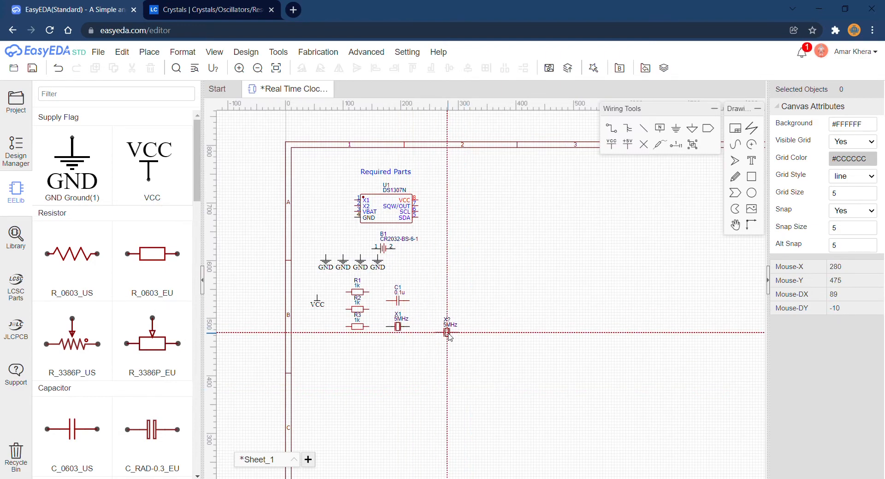
# Delete the "Required Parts" heading and move the DS1307N chip to the open area well right of the other parts.
pyautogui.click(402, 178)
pyautogui.press('Delete')
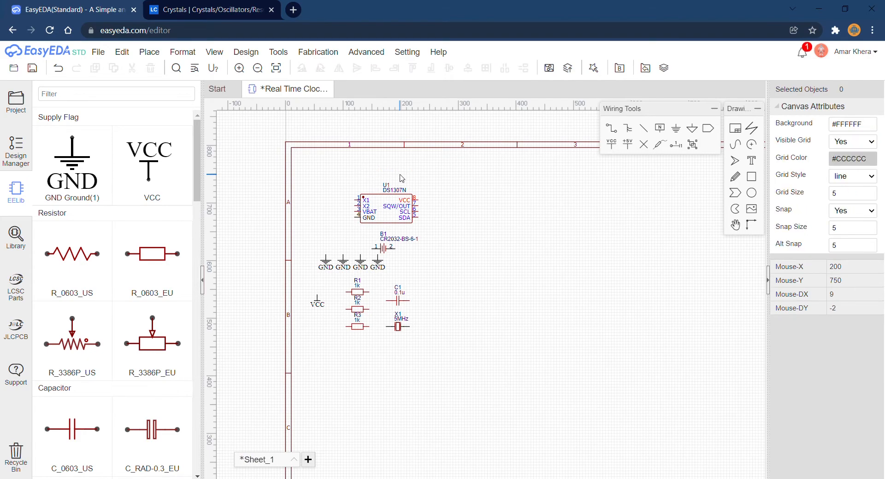
pyautogui.moveTo(399, 192); pyautogui.dragTo(617, 325)
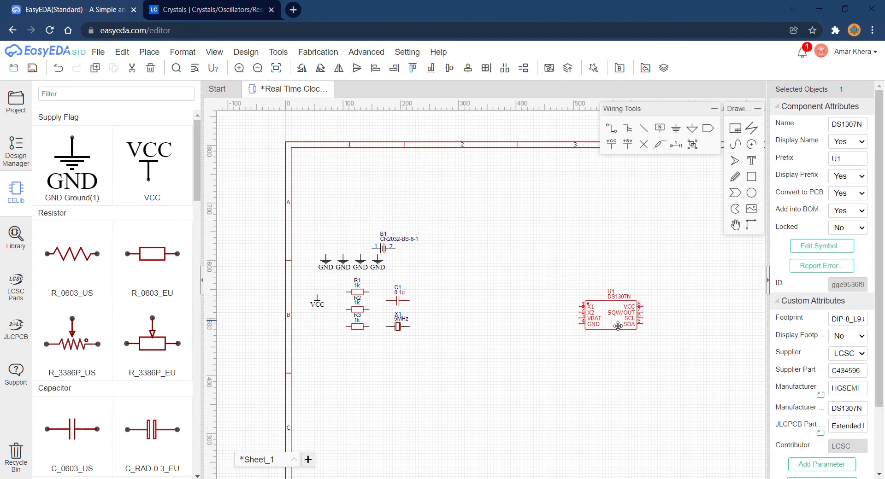
# Move crystal X1 to the left of the DS1307N chip, level with the chip's pin 1.
pyautogui.scroll(-2, 562, 329)
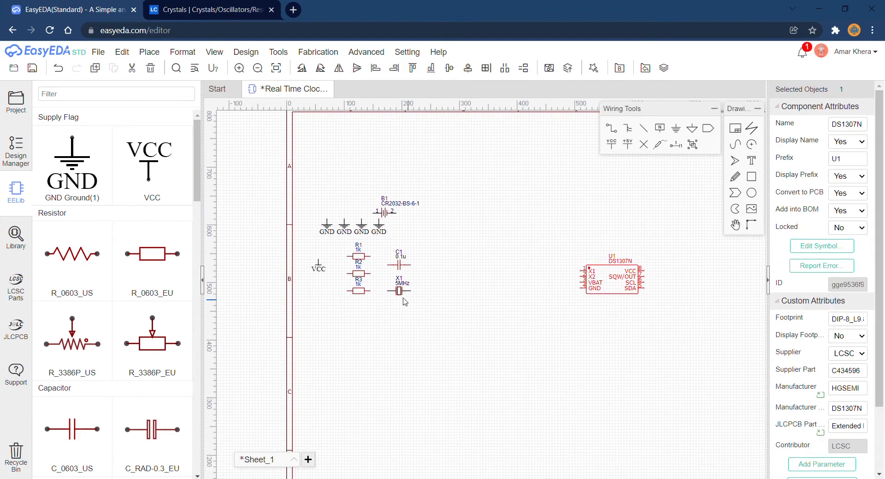
pyautogui.moveTo(400, 296); pyautogui.dragTo(556, 278)
pyautogui.scroll(5, 557, 278)
pyautogui.click(557, 268)
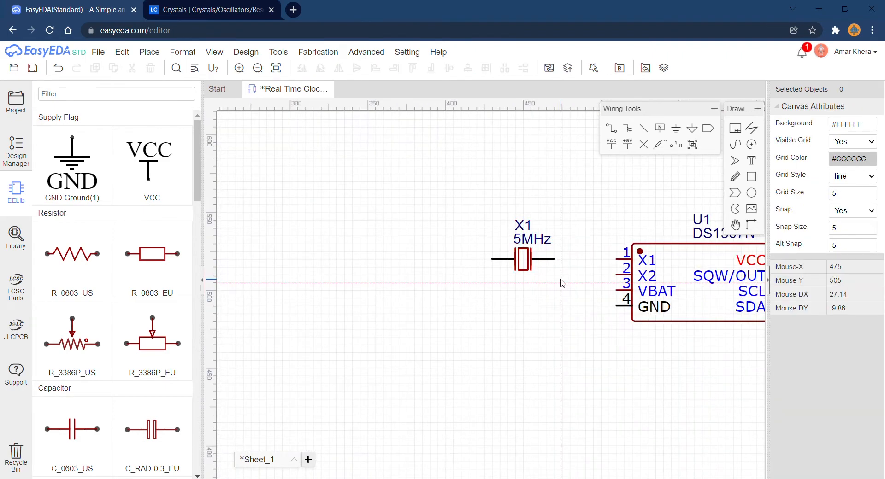
# Wire the crystal's right end to pin X1 of the DS1307N and loop its left end underneath to pin X2.
pyautogui.click(554, 259)
pyautogui.click(617, 259)
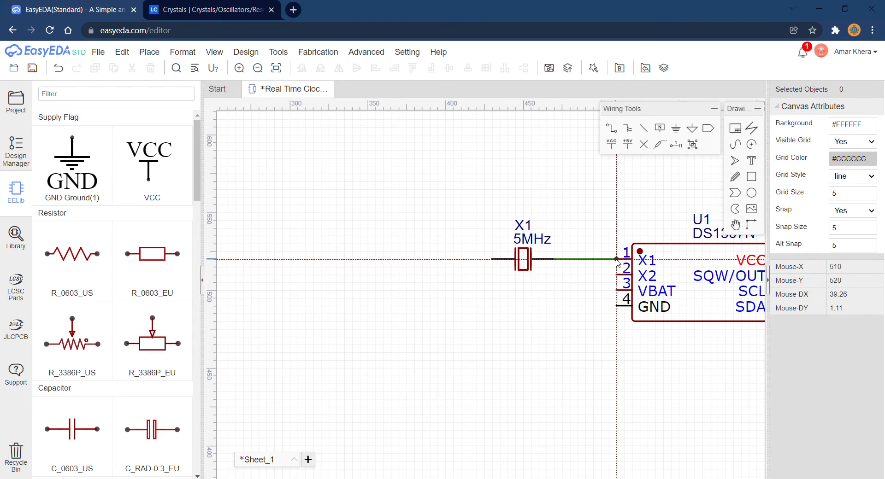
pyautogui.click(491, 259)
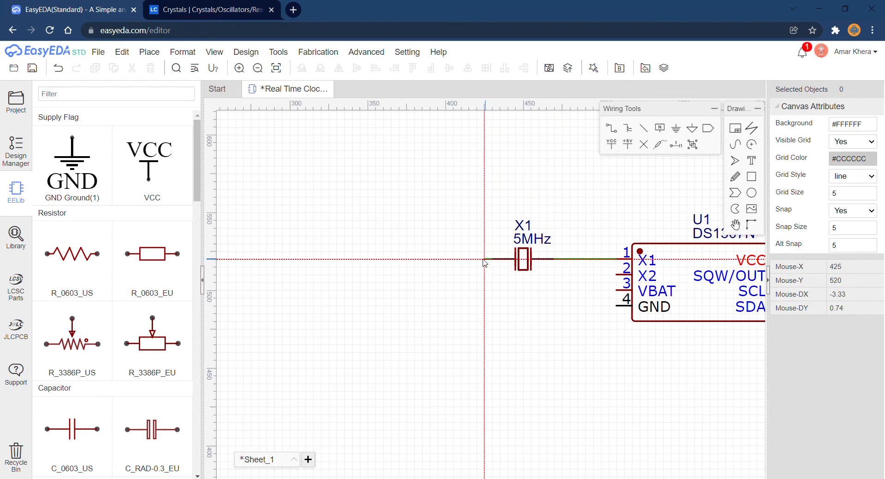
pyautogui.click(477, 259)
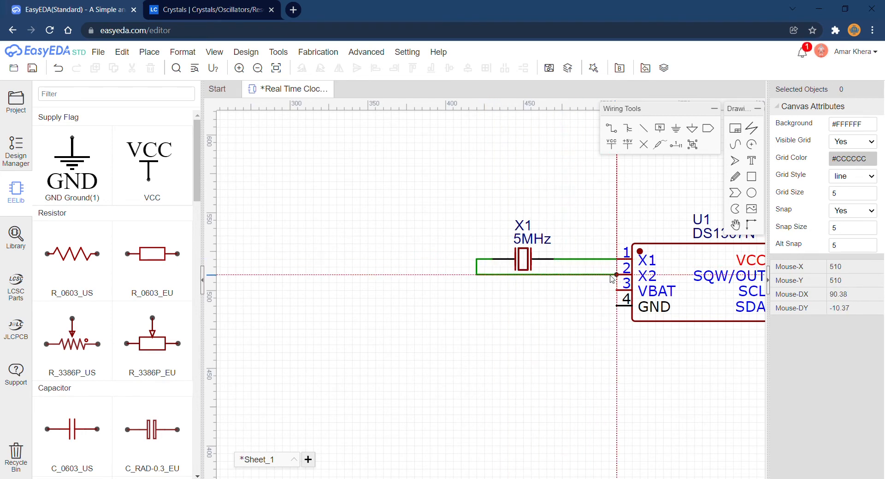
pyautogui.click(613, 276)
# Move the leftmost GND symbol below and left of the DS1307N and wire it to the chip's GND pin 4.
pyautogui.scroll(-5, 530, 315)
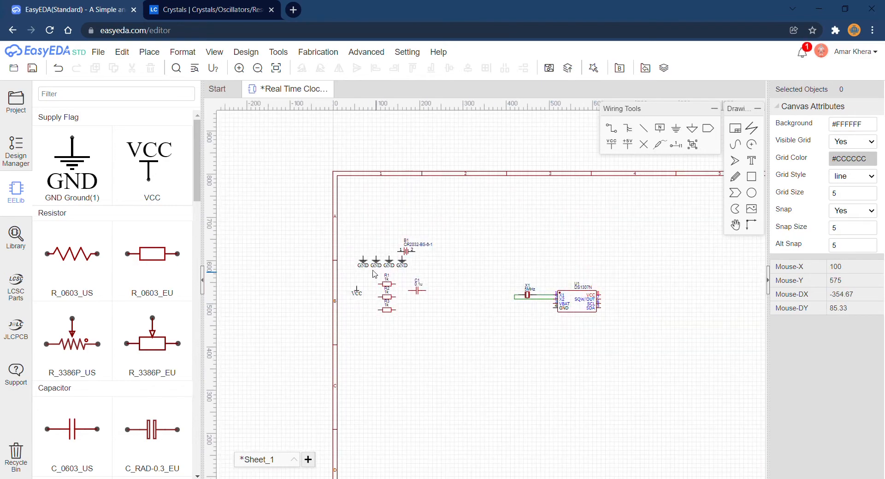
pyautogui.moveTo(364, 262); pyautogui.dragTo(539, 322)
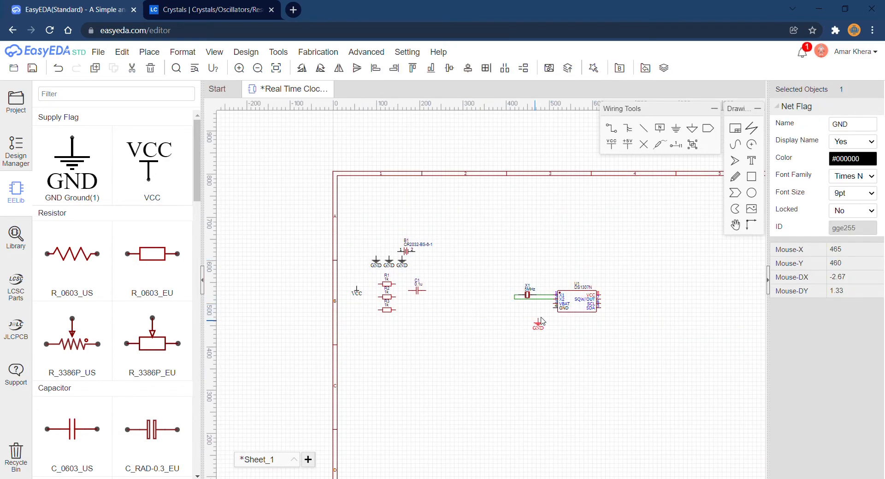
pyautogui.scroll(4, 542, 318)
pyautogui.click(543, 318)
pyautogui.press('w')
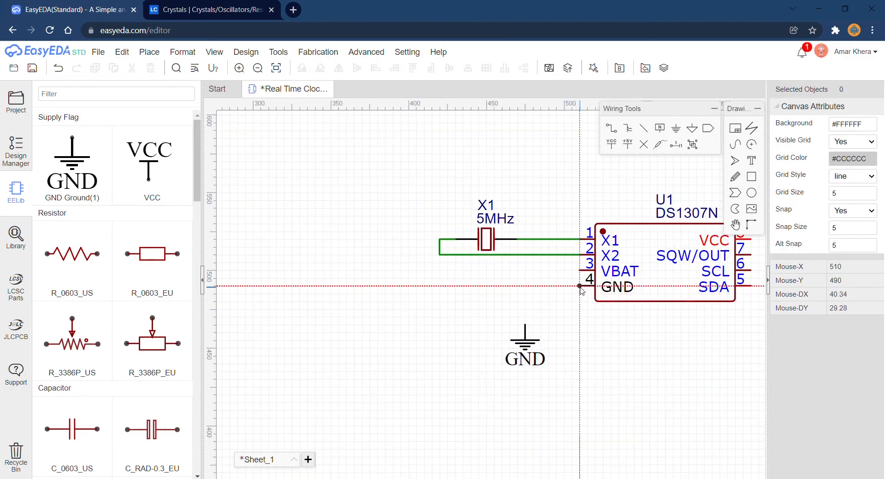
pyautogui.click(564, 285)
pyautogui.click(525, 324)
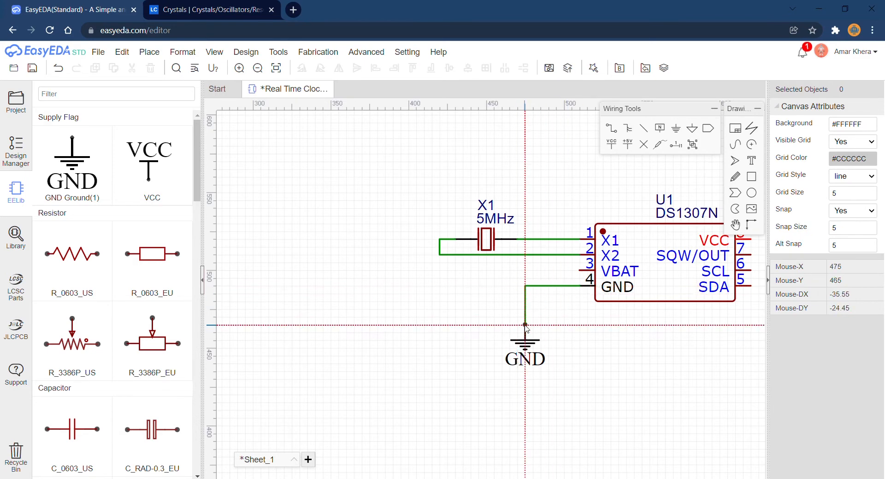
pyautogui.press('Escape')
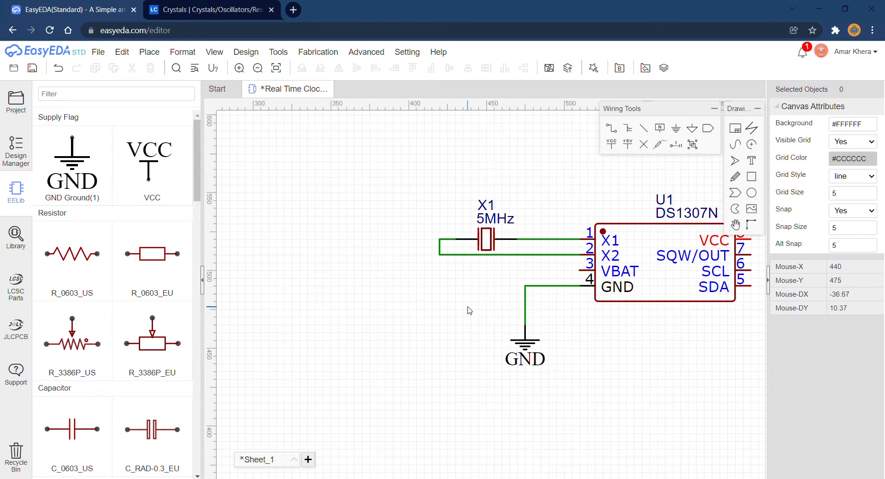
# Move the rightmost of the remaining GND symbols to the open area below and right of capacitor C1.
pyautogui.scroll(-4, 469, 311)
pyautogui.moveTo(431, 310); pyautogui.dragTo(551, 319, button='right')
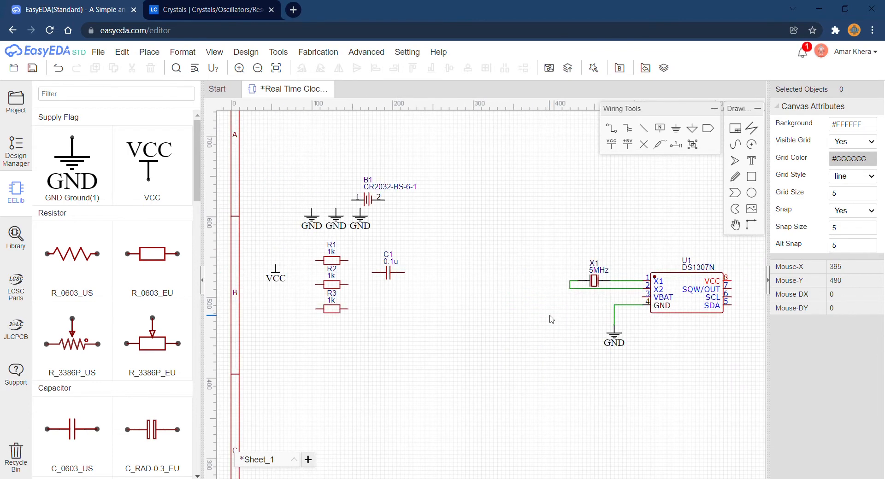
pyautogui.scroll(-2, 551, 319)
pyautogui.moveTo(413, 244); pyautogui.dragTo(463, 320)
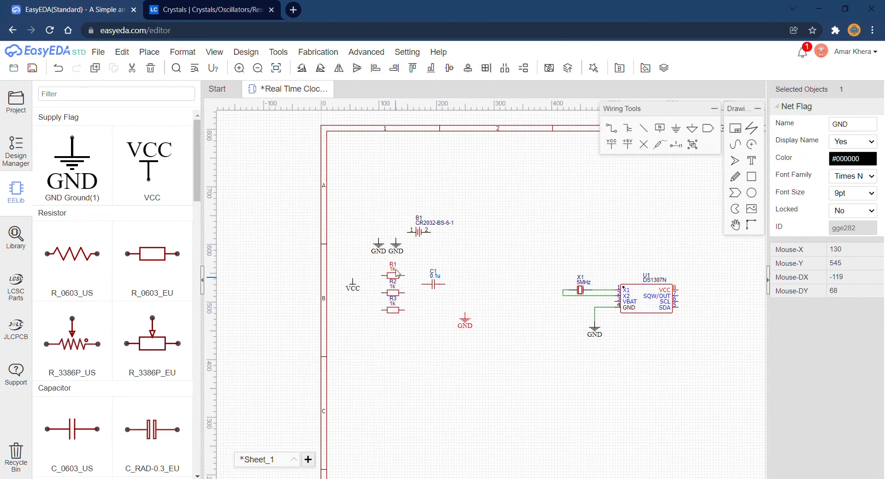
# Move battery B1 between capacitor C1 and the crystal, rotate it 180 degrees, and align it with the VBAT pin.
pyautogui.moveTo(420, 235); pyautogui.dragTo(503, 306)
pyautogui.press('space')
pyautogui.press('space')
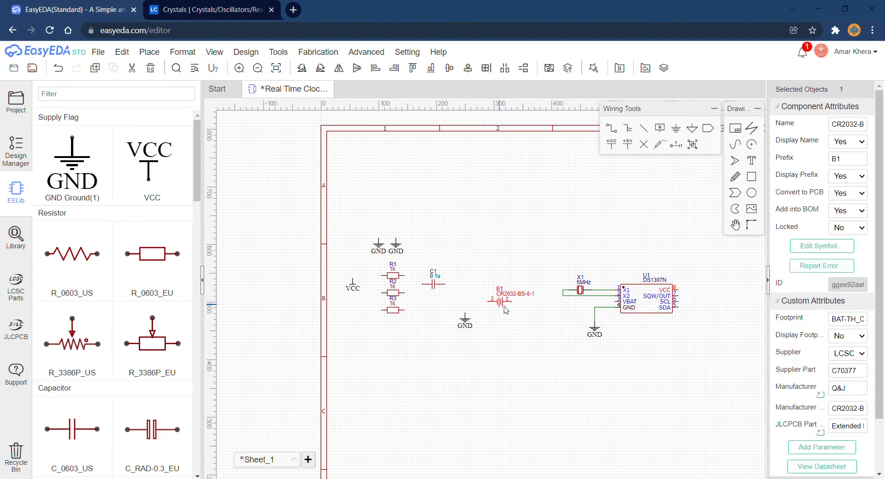
pyautogui.scroll(3, 505, 310)
pyautogui.moveTo(538, 315); pyautogui.dragTo(364, 333, button='right')
pyautogui.moveTo(321, 305)
pyautogui.mouseDown()
pyautogui.moveTo(489, 320)
pyautogui.moveTo(329, 307)
pyautogui.mouseUp()
pyautogui.scroll(-2, 375, 327)
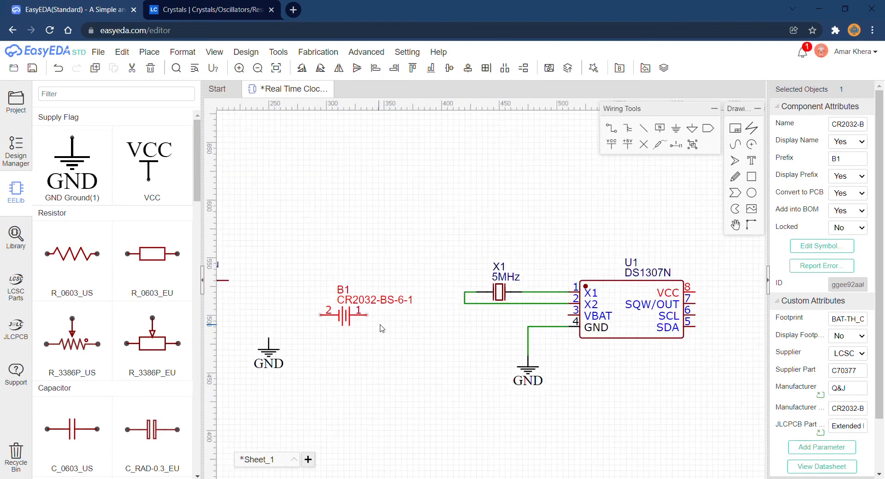
# Wire battery pin 1 to the DS1307N's VBAT pin and battery pin 2 to the nearby GND symbol.
pyautogui.press('w')
pyautogui.click(367, 315)
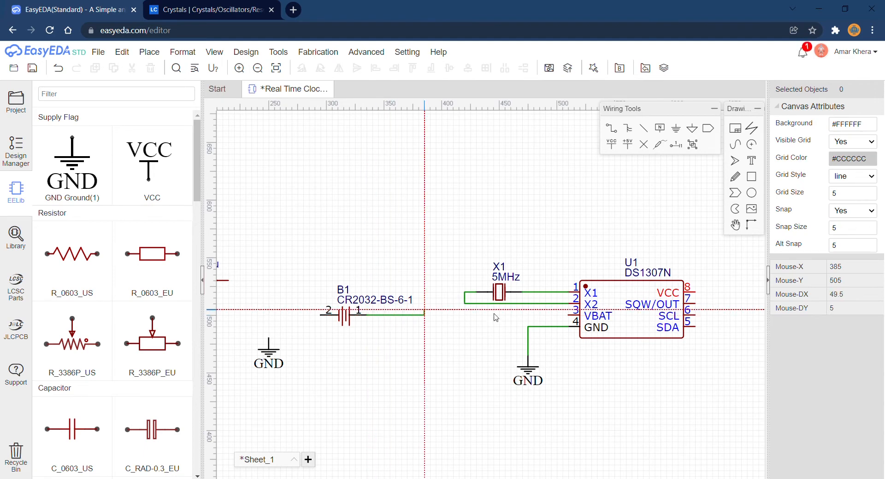
pyautogui.click(571, 315)
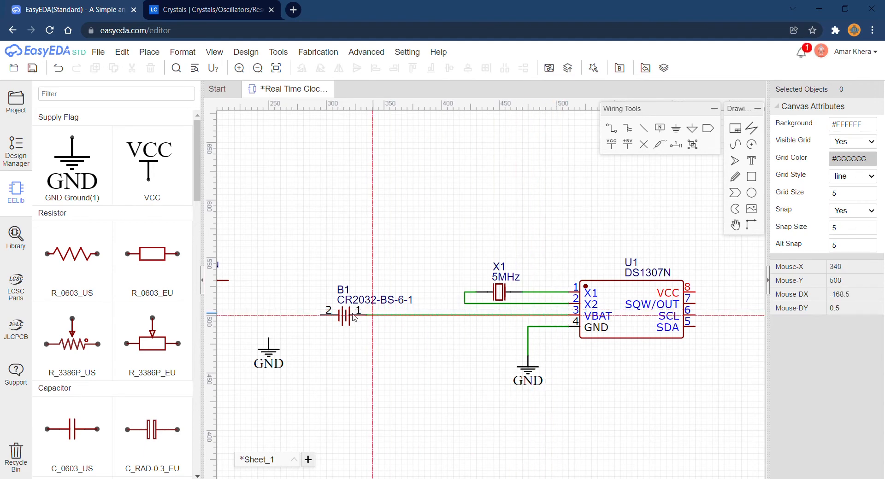
pyautogui.click(315, 315)
pyautogui.click(268, 339)
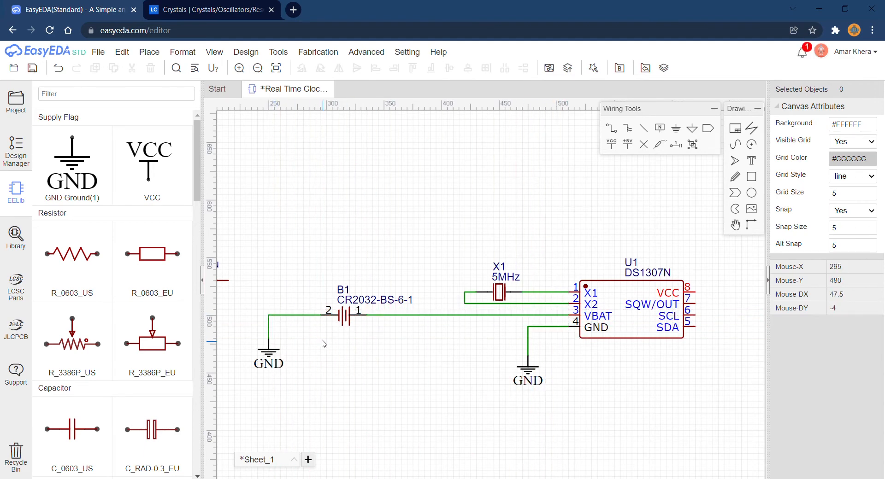
pyautogui.scroll(-2, 322, 339)
pyautogui.moveTo(331, 262); pyautogui.dragTo(389, 261, button='right')
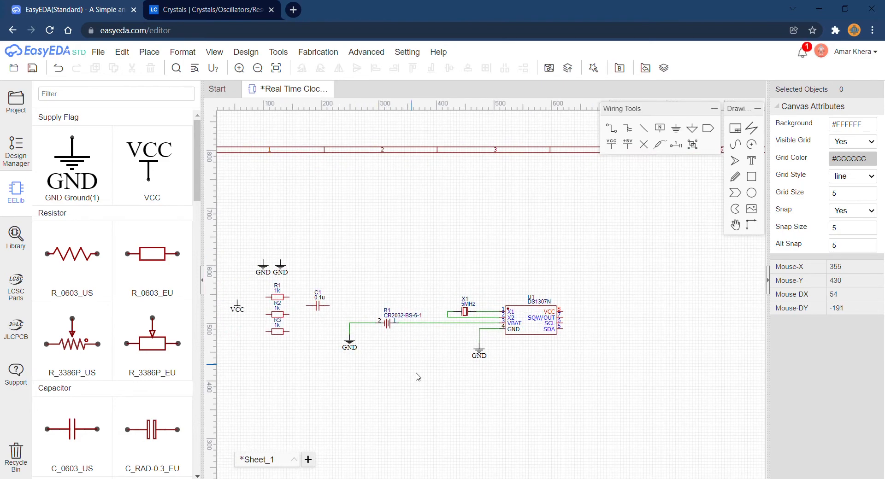
# Switch to the LCSC site, search for PZ254R-11-05P, and copy the matching pin header's manufacturer part number.
pyautogui.moveTo(432, 357); pyautogui.dragTo(494, 292, button='right')
pyautogui.moveTo(388, 291); pyautogui.dragTo(401, 329, button='right')
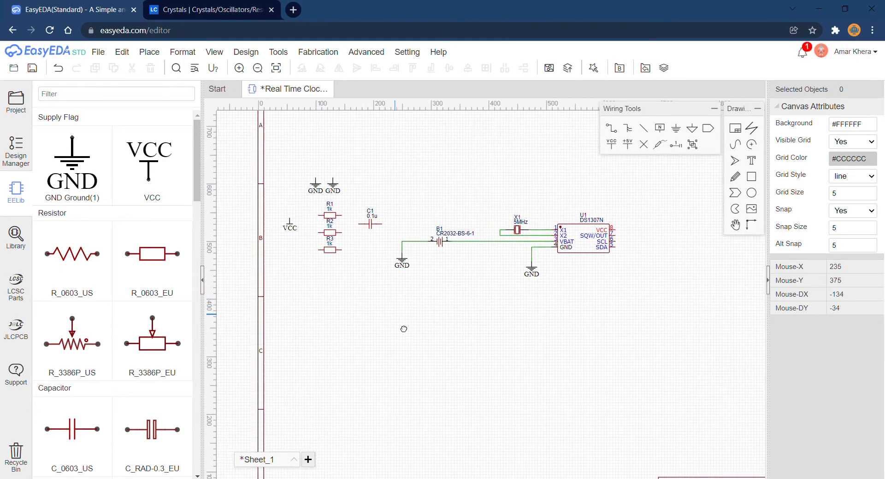
pyautogui.click(233, 13)
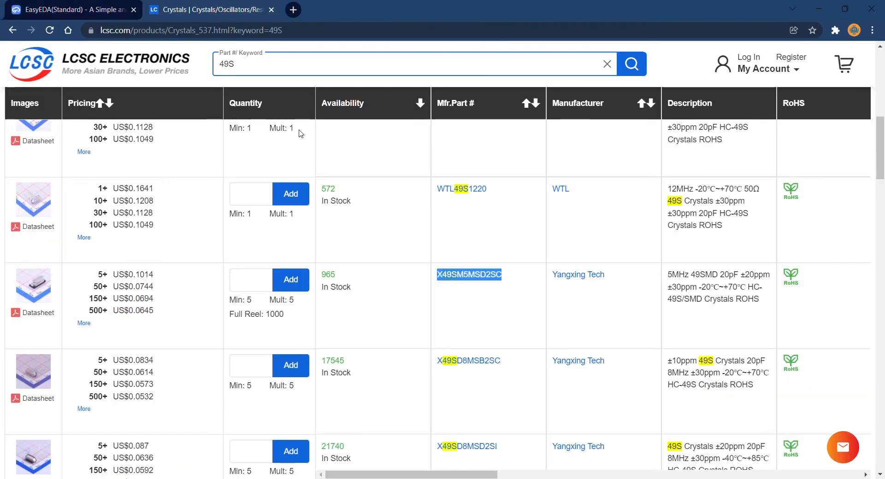
pyautogui.click(318, 65)
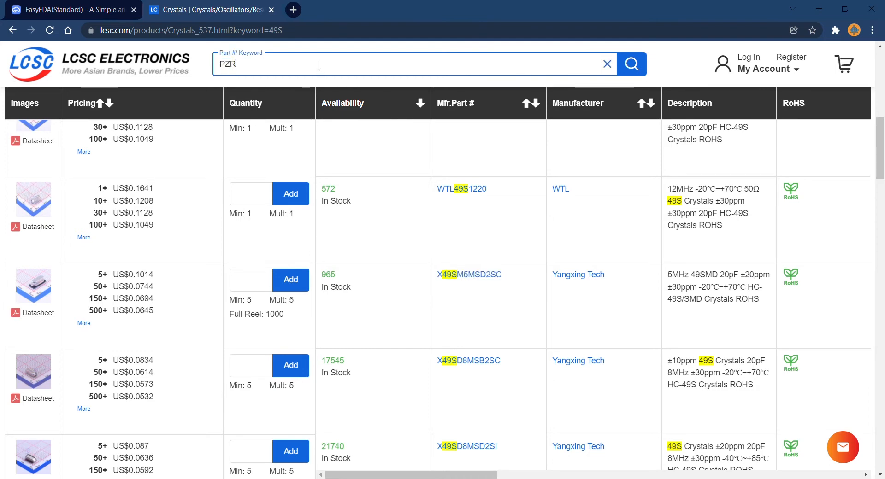
pyautogui.press('BackSpace')
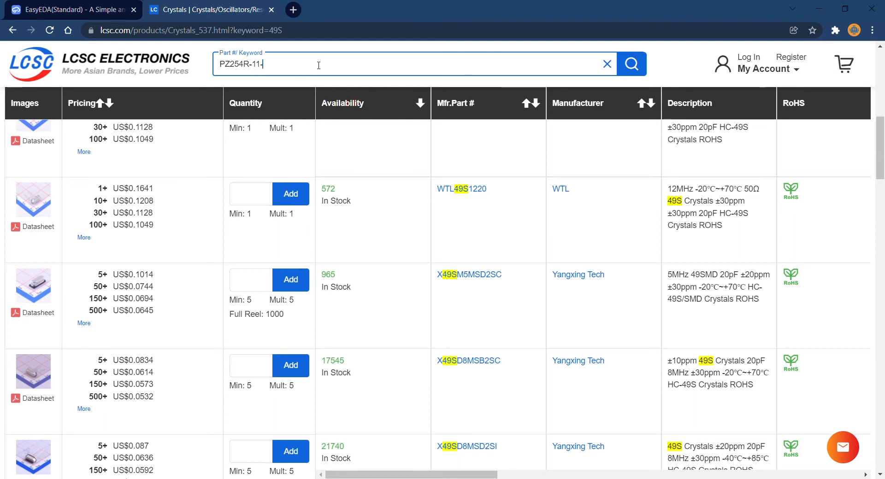
pyautogui.write('05P')
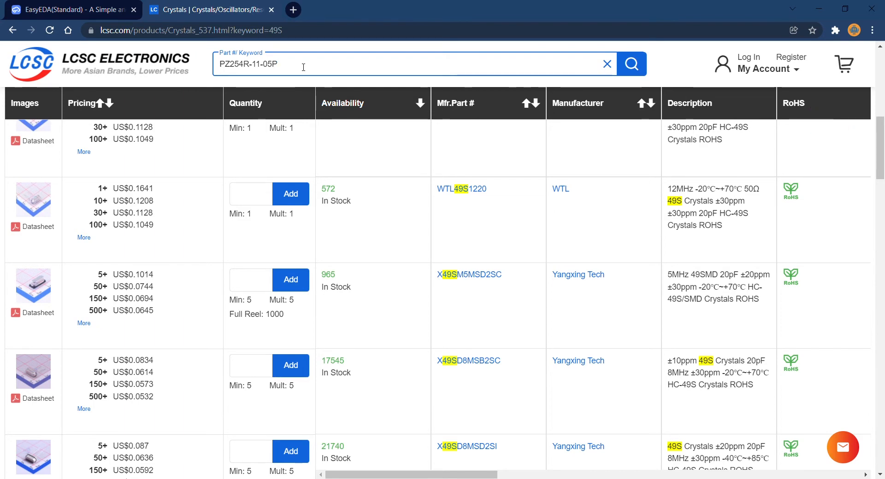
pyautogui.press('Return')
pyautogui.scroll(-3, 333, 125)
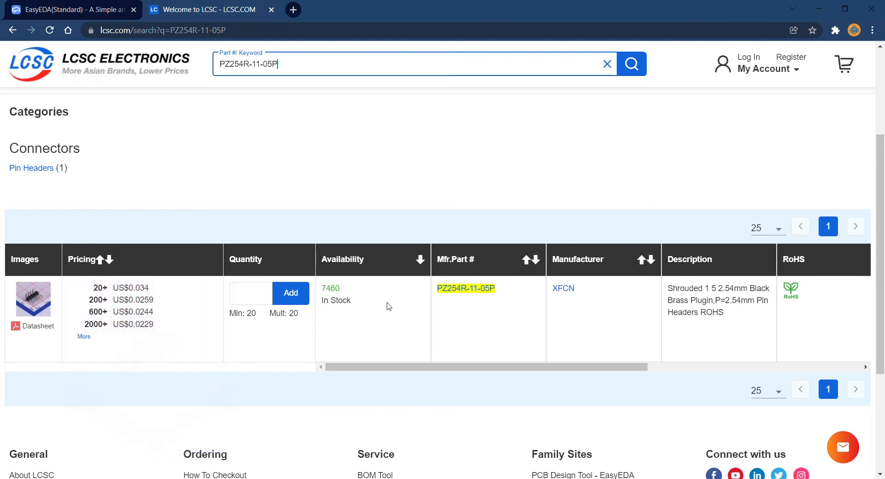
pyautogui.moveTo(512, 291); pyautogui.dragTo(445, 290)
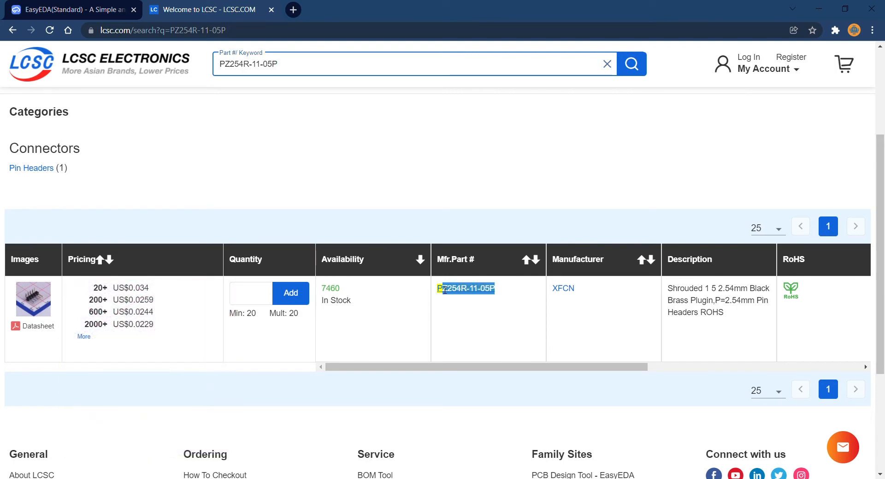
# Return to the EasyEDA editor and search the LCSC Electronics library for PZ254R-11-05P.
pyautogui.click(74, 10)
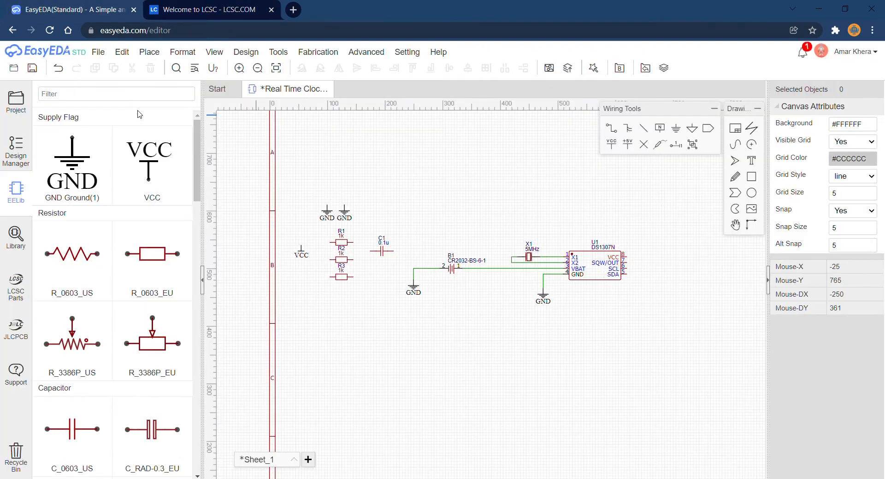
pyautogui.click(21, 249)
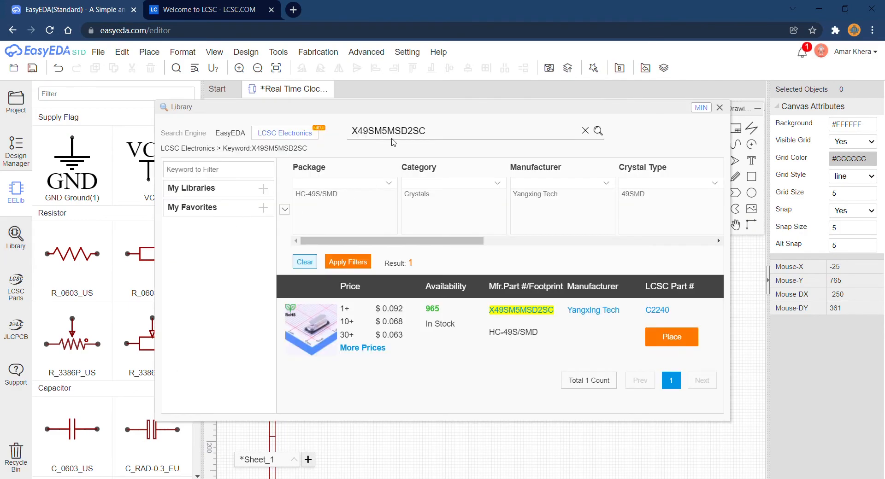
pyautogui.hotkey('ctrl', 'a')
pyautogui.write('PZ254R-11-05P')
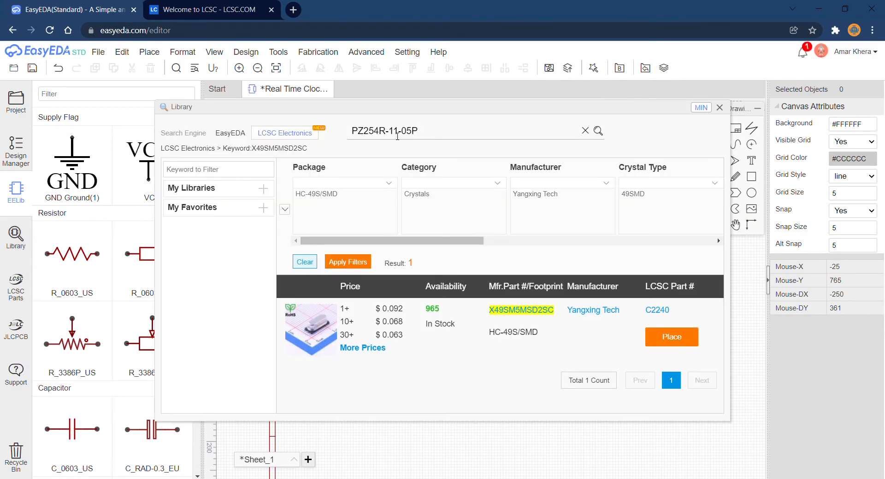
pyautogui.press('Return')
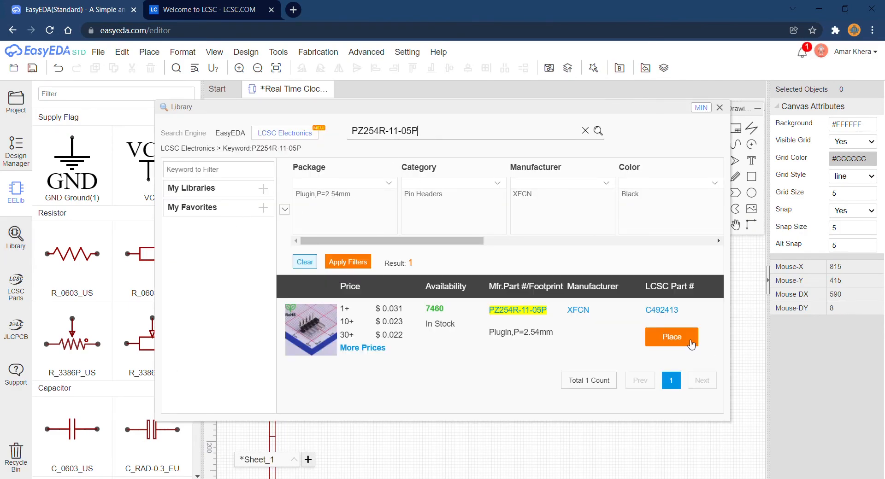
# Place the PZ254R-11-05P header in the open area below capacitor C1, rotated 180 degrees with its pins facing right.
pyautogui.click(690, 341)
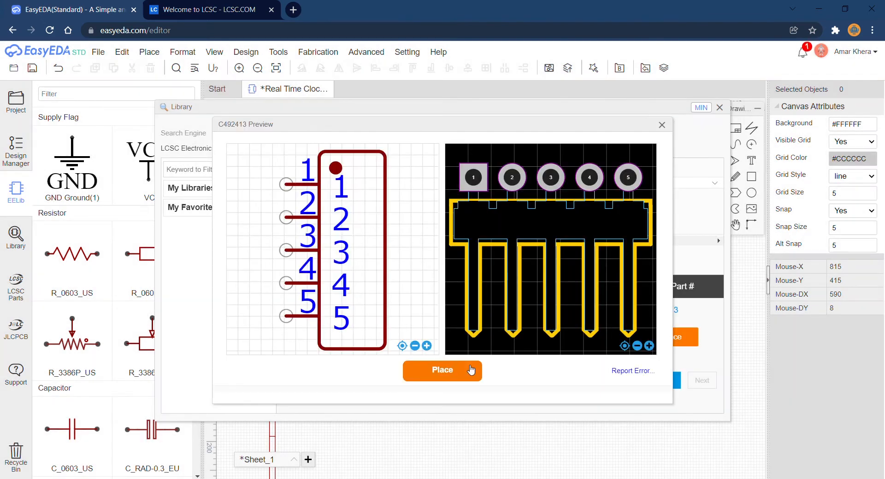
pyautogui.click(456, 378)
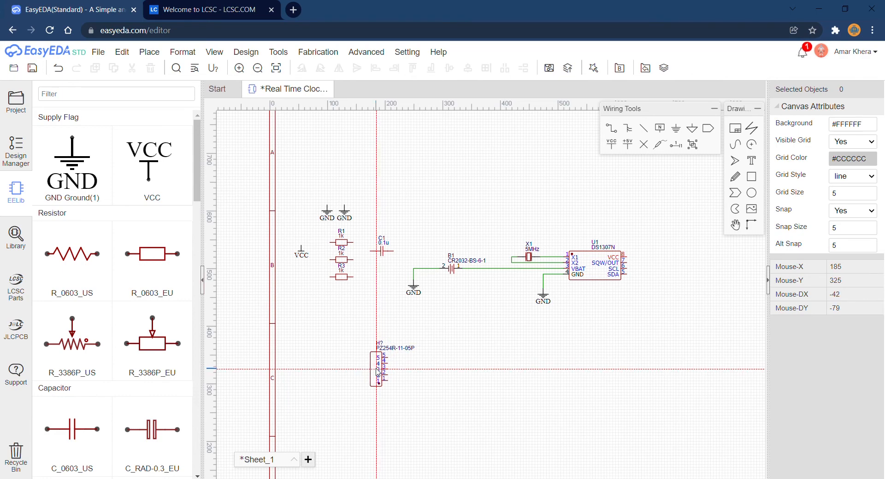
pyautogui.click(377, 371)
# Place three net ports, rotated 180 degrees, to the right of header H1 in line with pins 5, 4 and 3.
pyautogui.scroll(3, 408, 380)
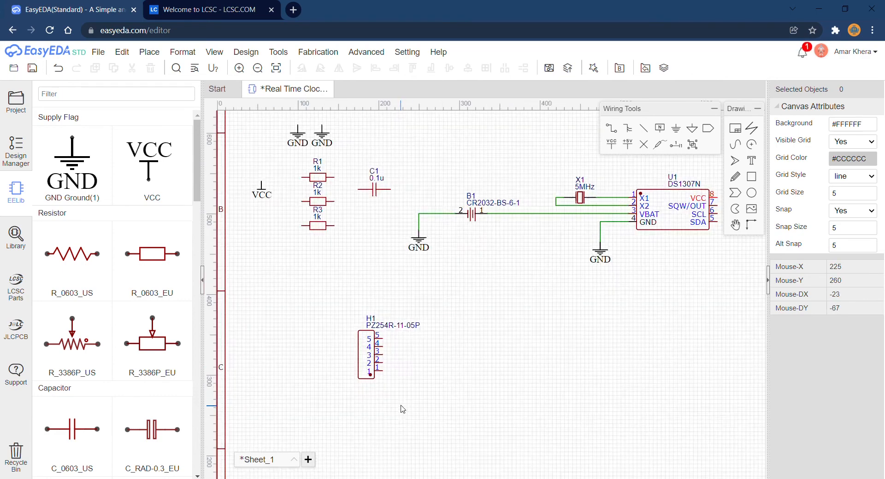
pyautogui.click(710, 128)
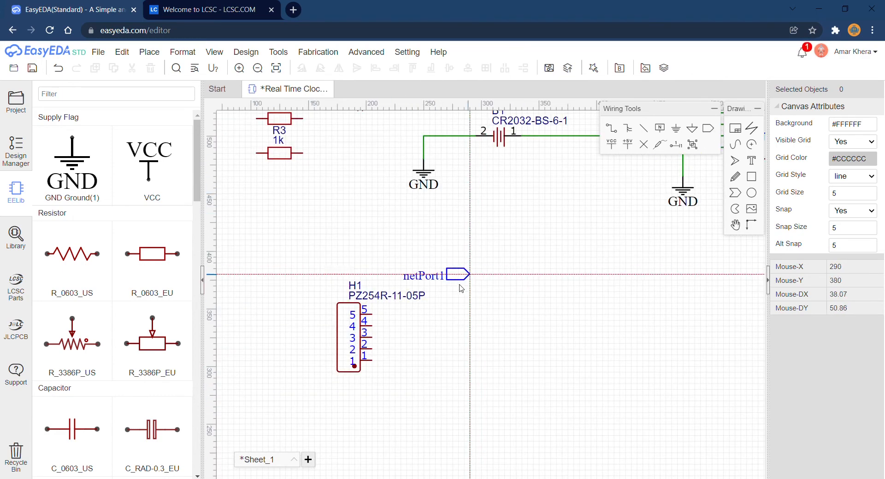
pyautogui.press('space')
pyautogui.press('space')
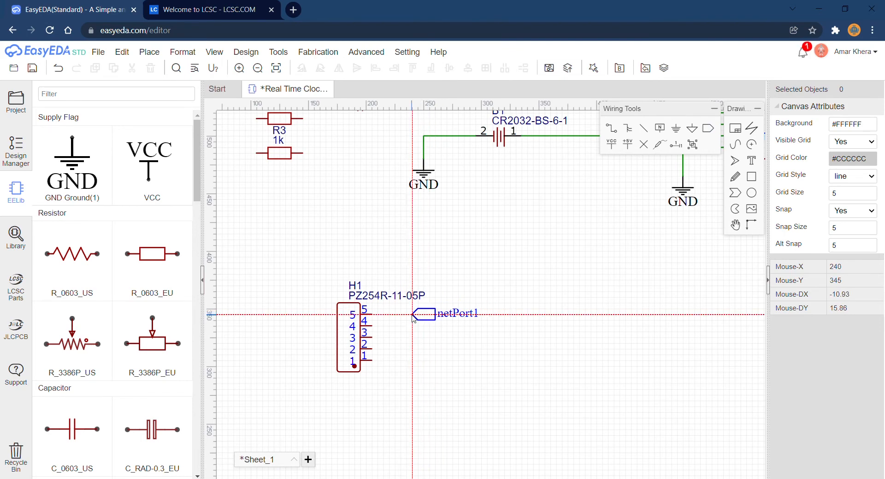
pyautogui.click(413, 315)
pyautogui.click(413, 326)
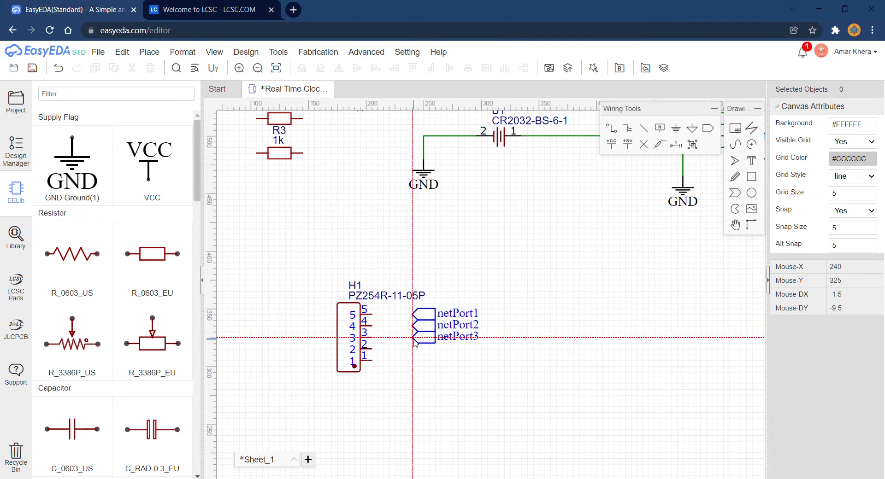
pyautogui.click(412, 338)
pyautogui.press('Escape')
# Wire H1 pins 5, 4 and 3 to netPort1, netPort2 and netPort3 respectively.
pyautogui.press('w')
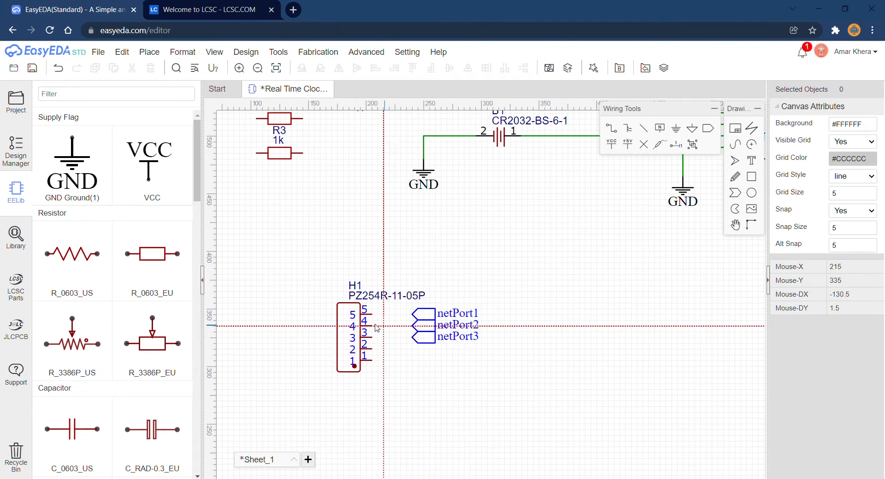
pyautogui.click(372, 315)
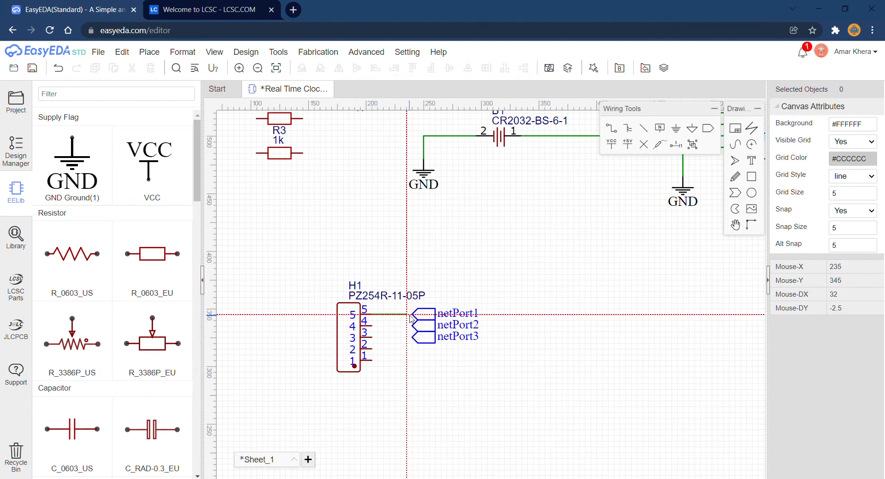
pyautogui.click(412, 314)
pyautogui.click(411, 326)
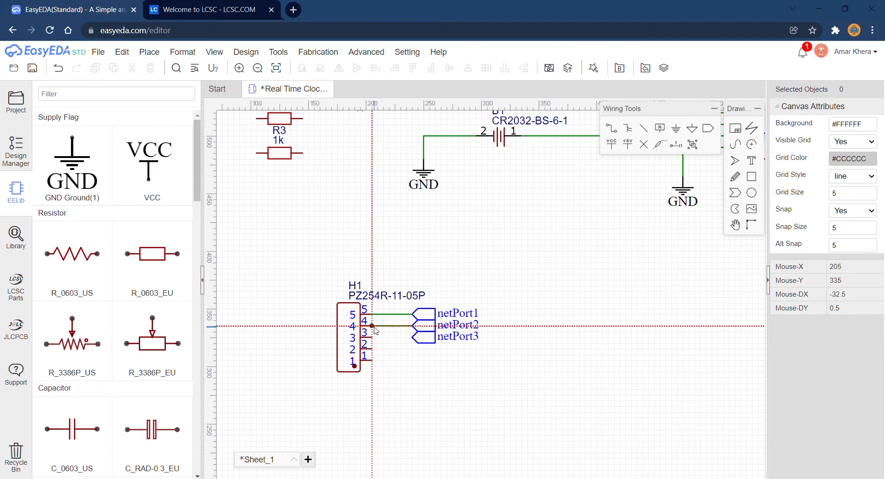
pyautogui.click(372, 326)
pyautogui.click(372, 338)
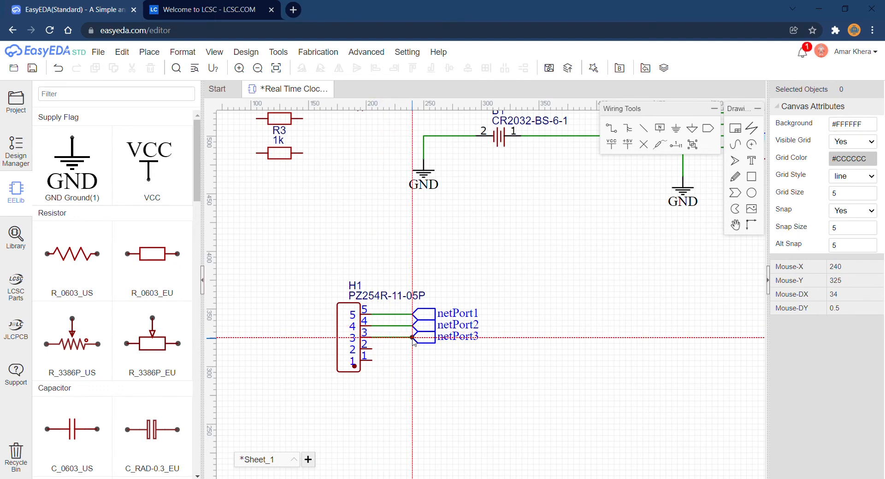
pyautogui.click(411, 337)
pyautogui.press('Escape')
# Move the VCC symbol and the right-hand one of the two unused GND symbols side by side below header H1.
pyautogui.scroll(-3, 406, 367)
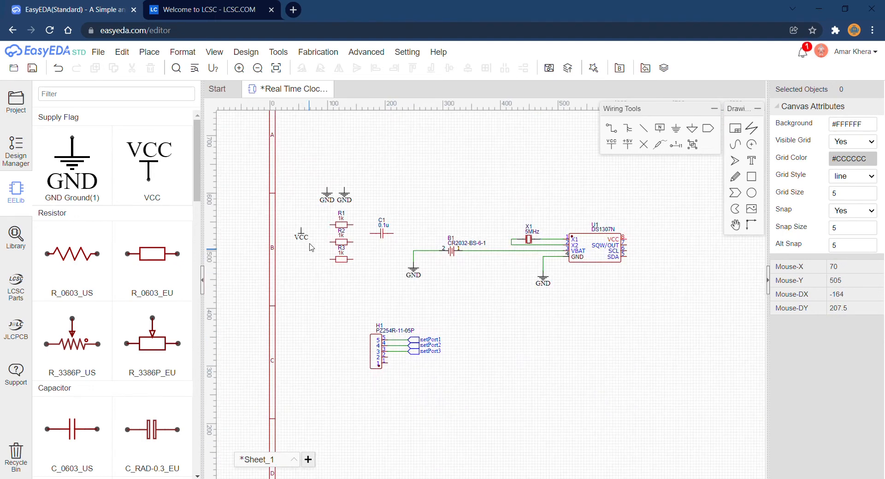
pyautogui.moveTo(303, 235); pyautogui.dragTo(404, 384)
pyautogui.moveTo(344, 198); pyautogui.dragTo(425, 383)
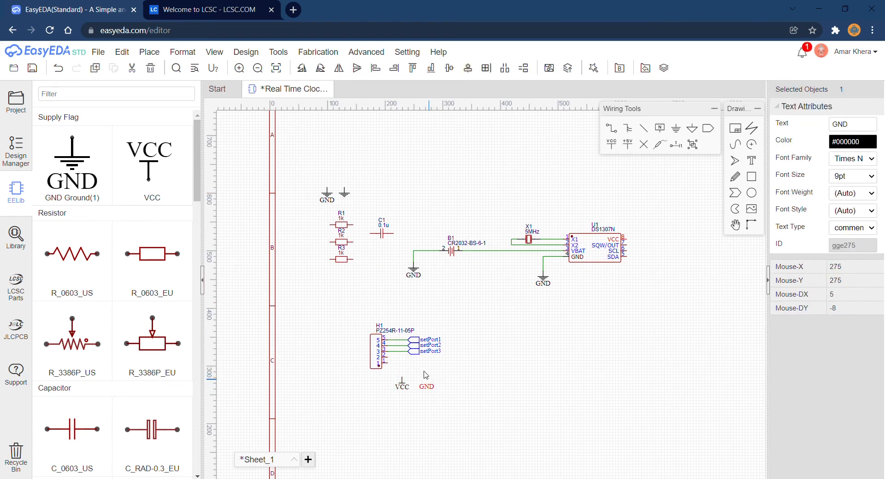
pyautogui.hotkey('ctrl', 'z')
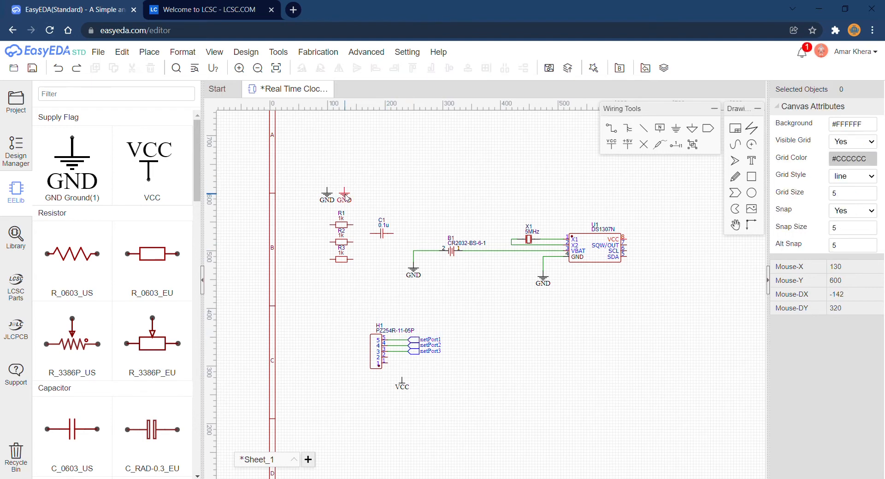
pyautogui.moveTo(346, 198); pyautogui.dragTo(434, 388)
# Wire H1 pin 2 to the VCC symbol and H1 pin 1 to the GND symbol below the header.
pyautogui.scroll(3, 436, 372)
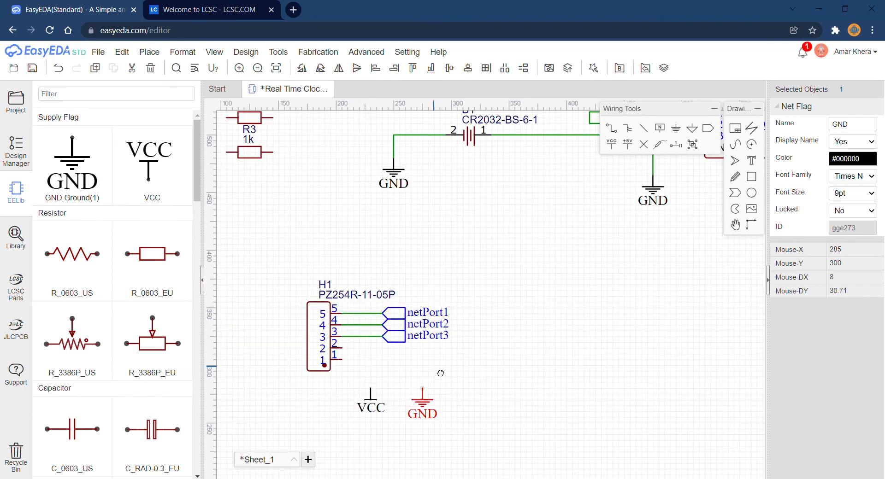
pyautogui.moveTo(441, 373); pyautogui.dragTo(475, 325, button='right')
pyautogui.press('w')
pyautogui.click(379, 301)
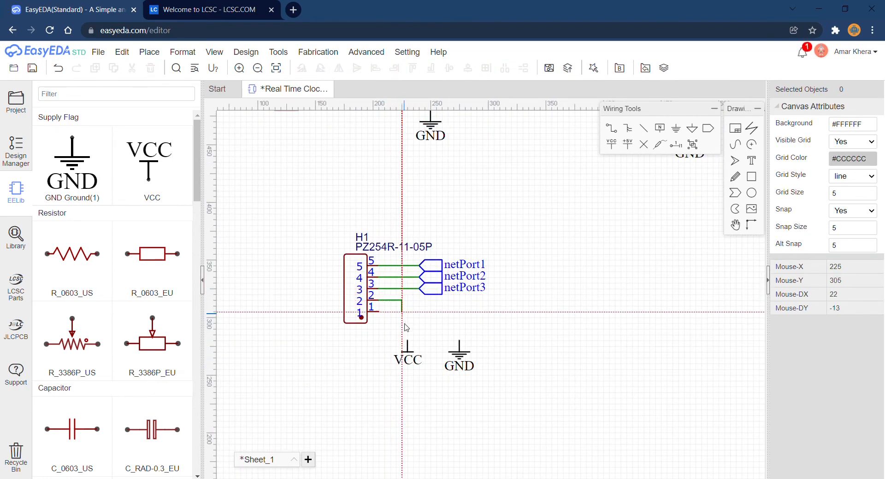
pyautogui.click(407, 341)
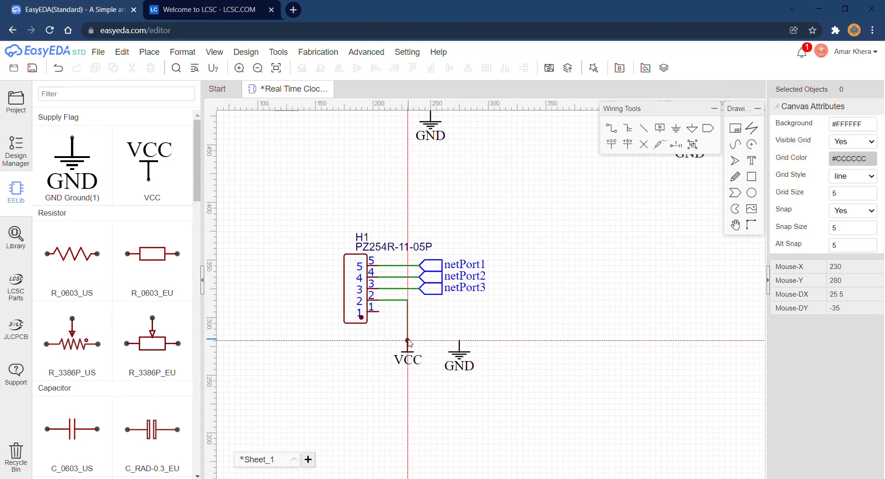
pyautogui.click(379, 312)
pyautogui.click(459, 341)
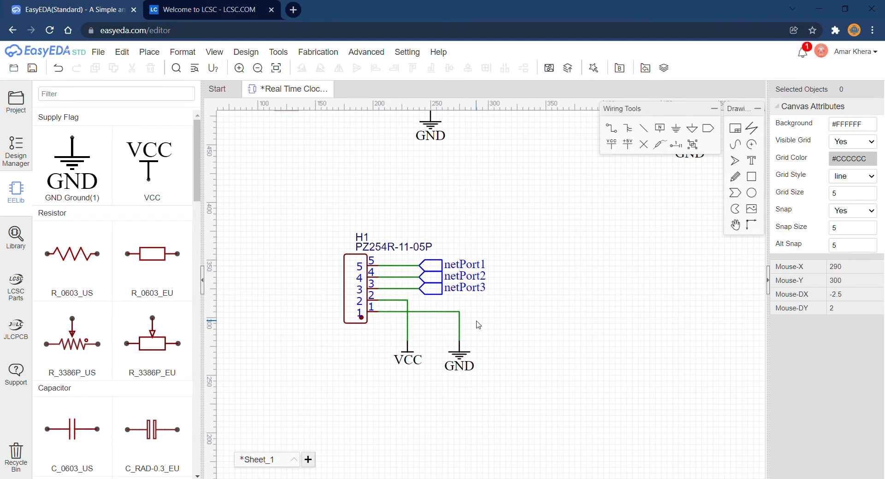
# Move resistors R1, R2 and R3 to the right of the DS1307N, stepped diagonally beside its SQW/OUT, SCL and SDA pins.
pyautogui.scroll(-5, 478, 326)
pyautogui.scroll(2, 494, 320)
pyautogui.scroll(-2, 502, 323)
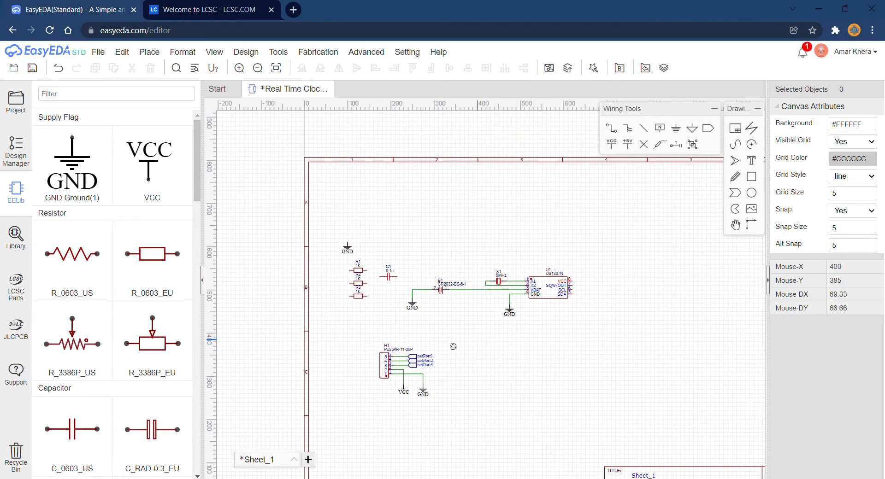
pyautogui.moveTo(453, 347); pyautogui.dragTo(402, 357, button='right')
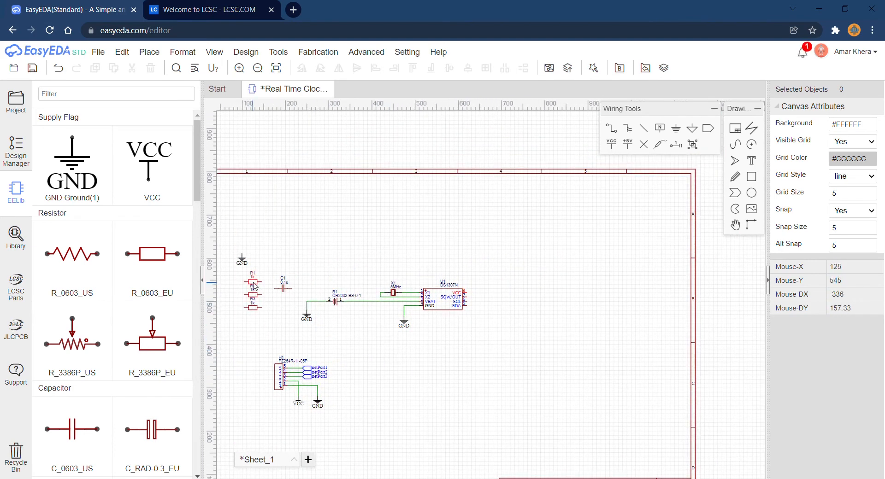
pyautogui.moveTo(254, 286); pyautogui.dragTo(496, 303)
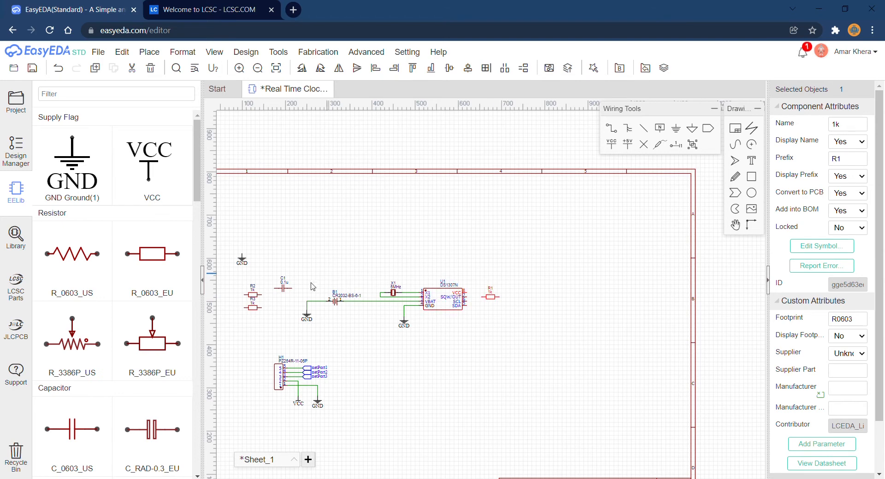
pyautogui.moveTo(255, 301); pyautogui.dragTo(516, 309)
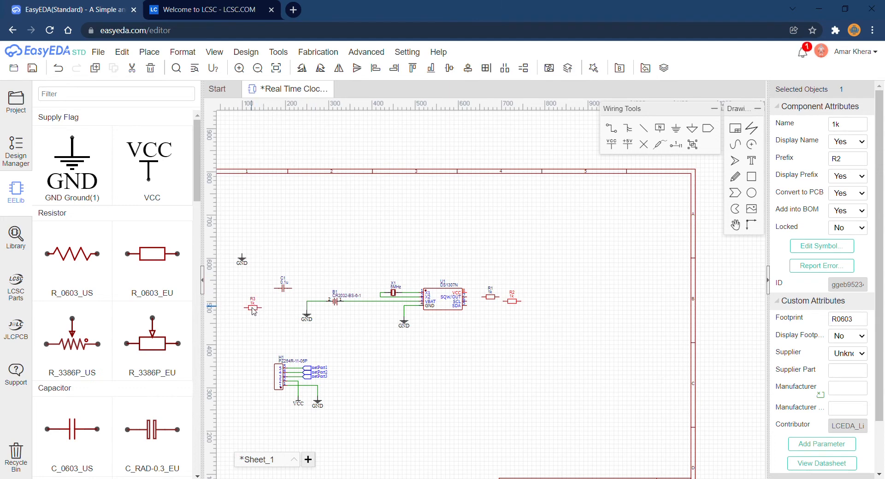
pyautogui.moveTo(253, 311); pyautogui.dragTo(537, 312)
# Move capacitor C1 above resistor R3 and place the remaining GND symbol, rotated 180 degrees, above and left of C1.
pyautogui.moveTo(283, 291); pyautogui.dragTo(551, 255)
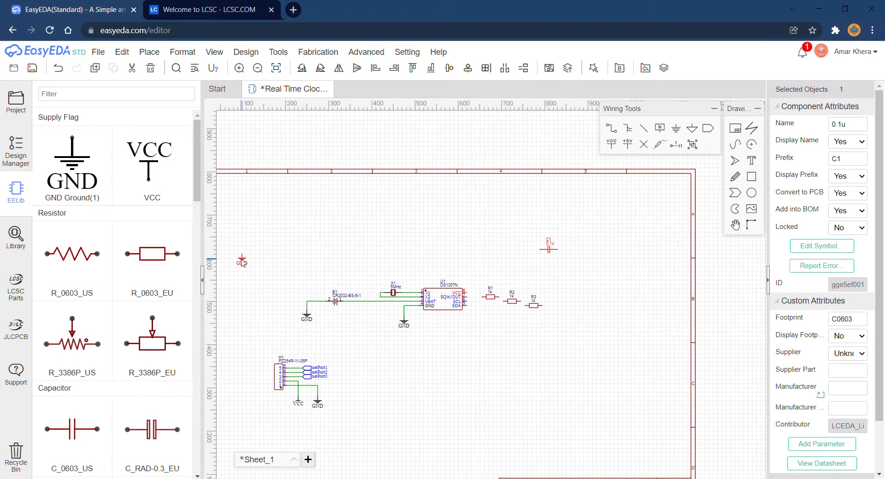
pyautogui.press('space')
pyautogui.press('space')
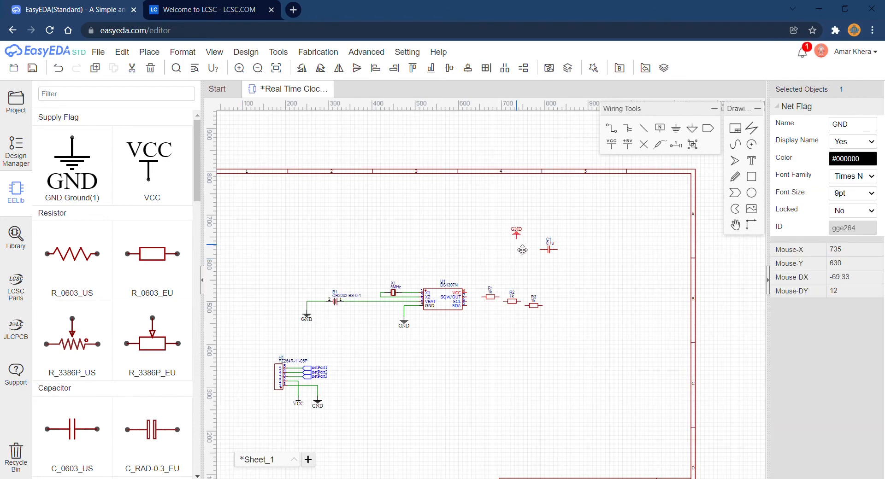
pyautogui.click(528, 247)
pyautogui.scroll(1, 576, 326)
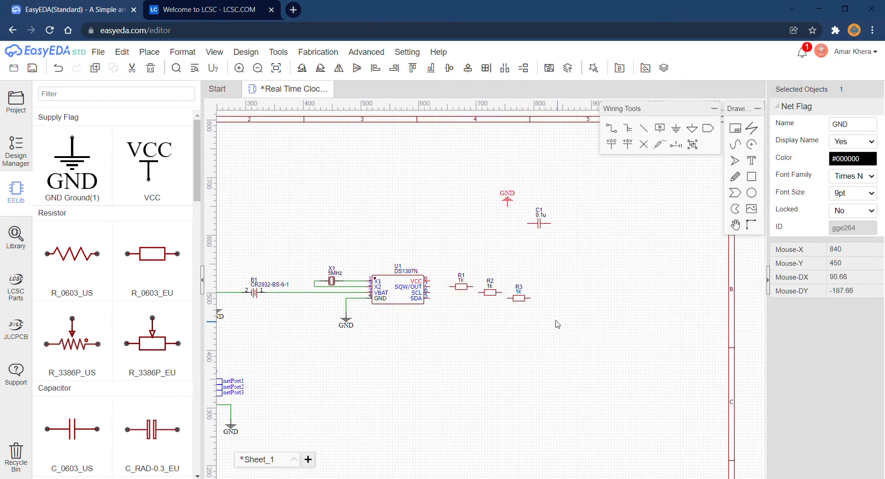
# Wire the SDA pin of the DS1307N straight across to the left end of resistor R3.
pyautogui.scroll(-2, 558, 325)
pyautogui.scroll(3, 547, 321)
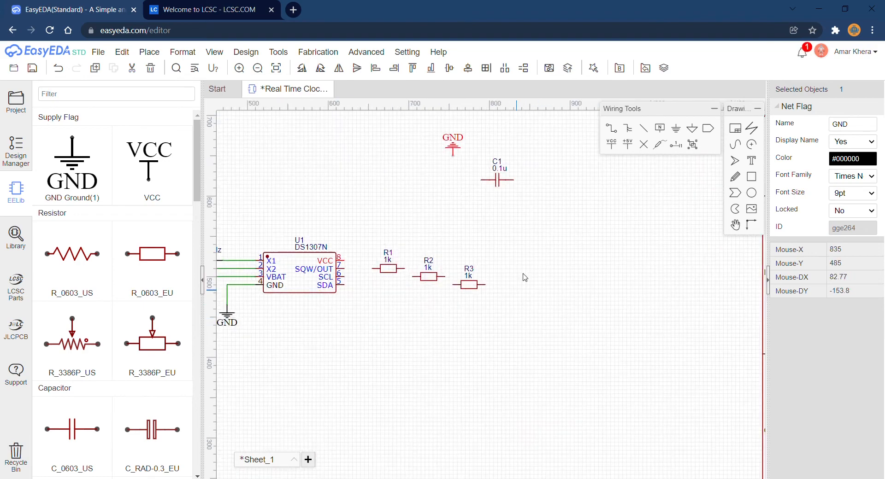
pyautogui.moveTo(525, 269); pyautogui.dragTo(607, 326, button='right')
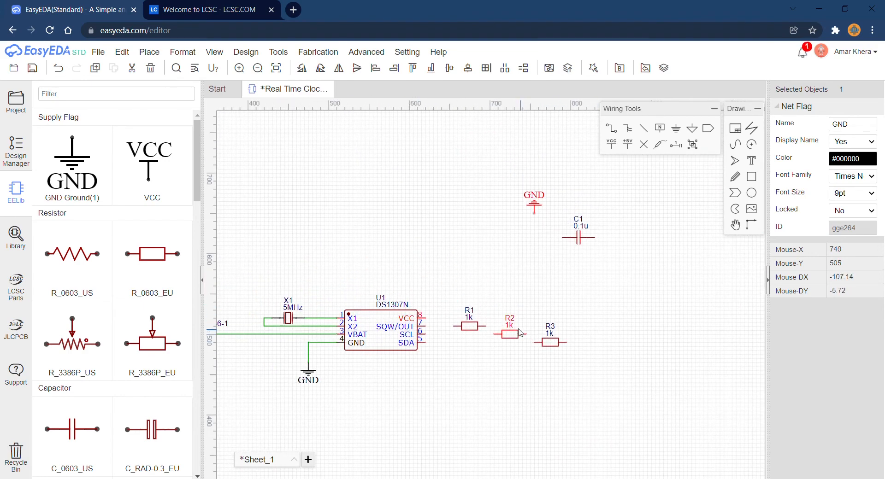
pyautogui.scroll(1, 514, 331)
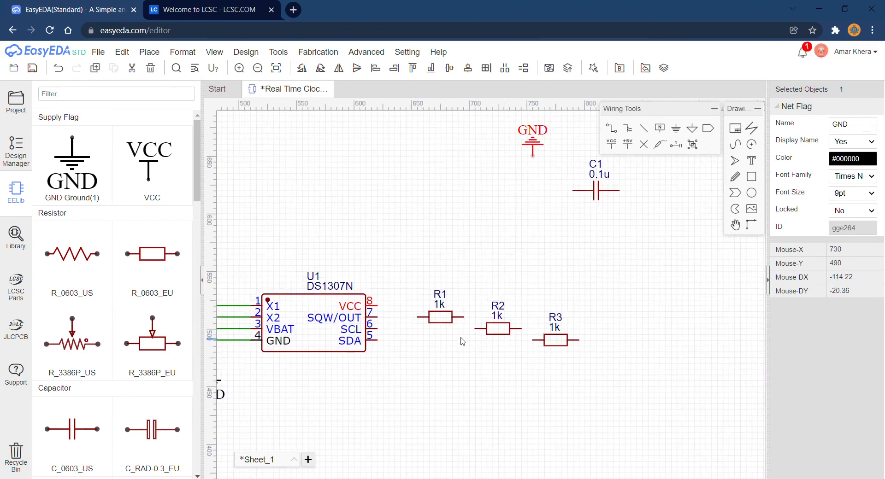
pyautogui.press('w')
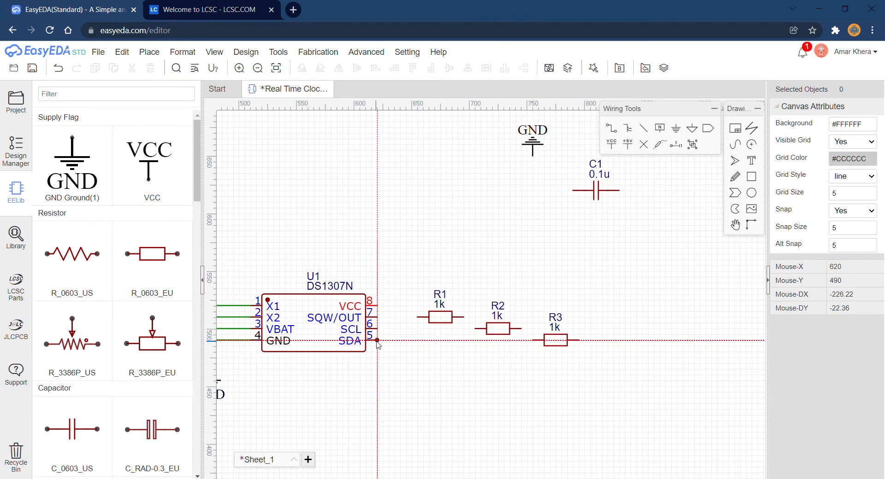
pyautogui.click(378, 341)
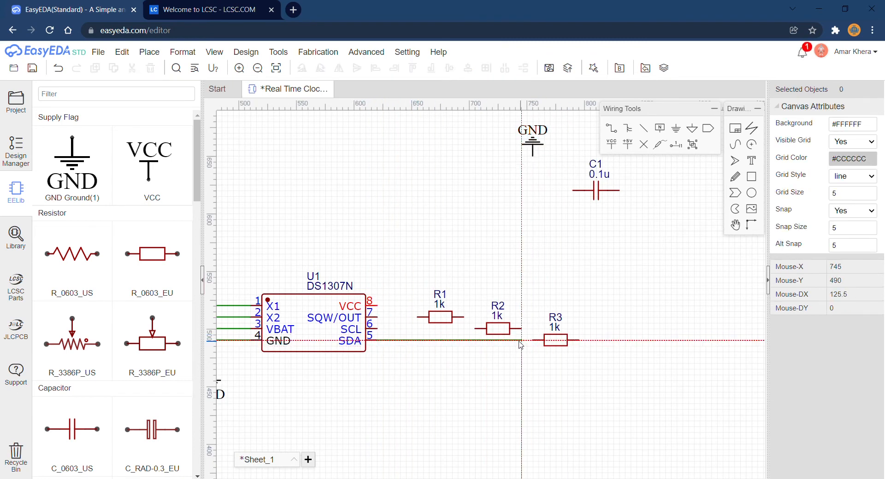
pyautogui.click(533, 340)
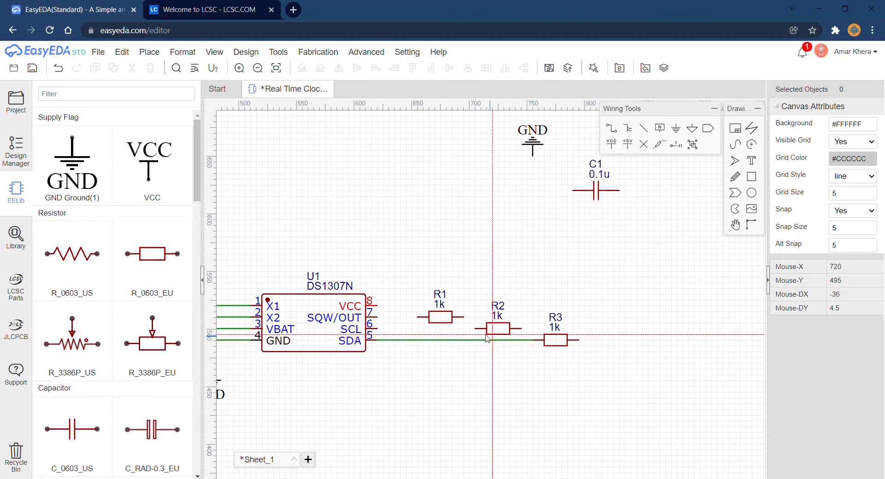
# Wire the DS1307N's SCL pin to the left end of R2 and its SQW/OUT pin to the left end of R1.
pyautogui.click(469, 329)
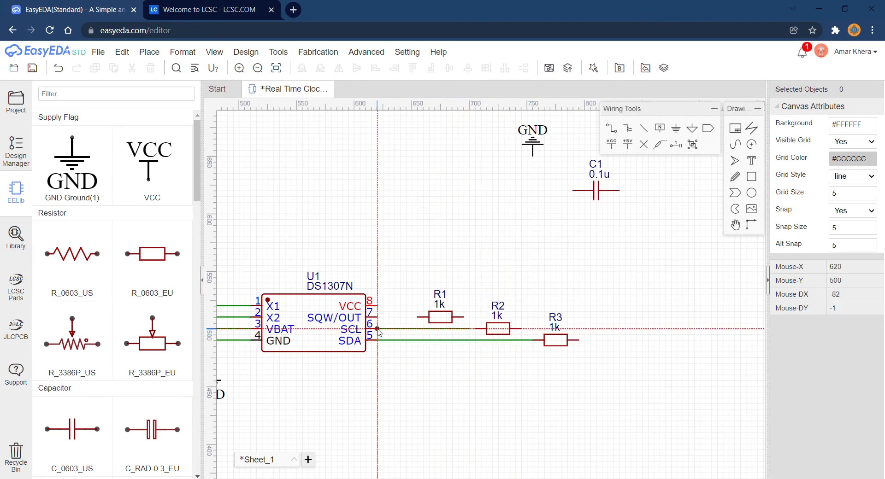
pyautogui.click(378, 329)
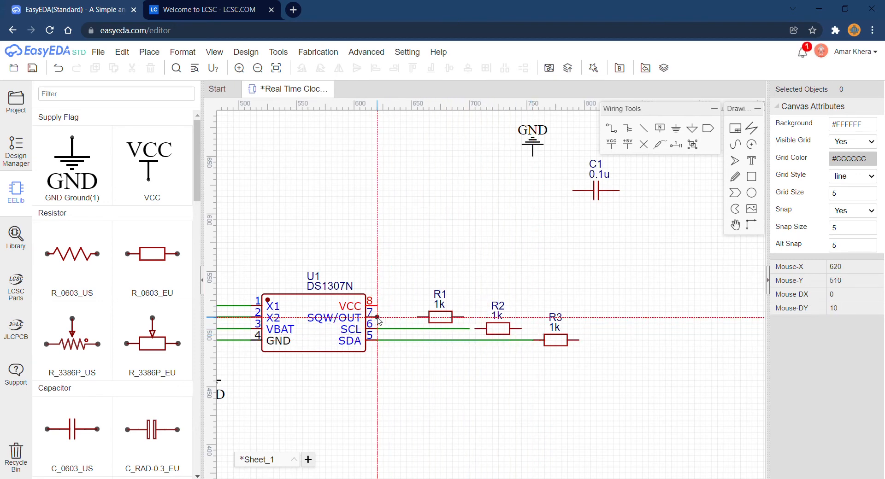
pyautogui.click(378, 317)
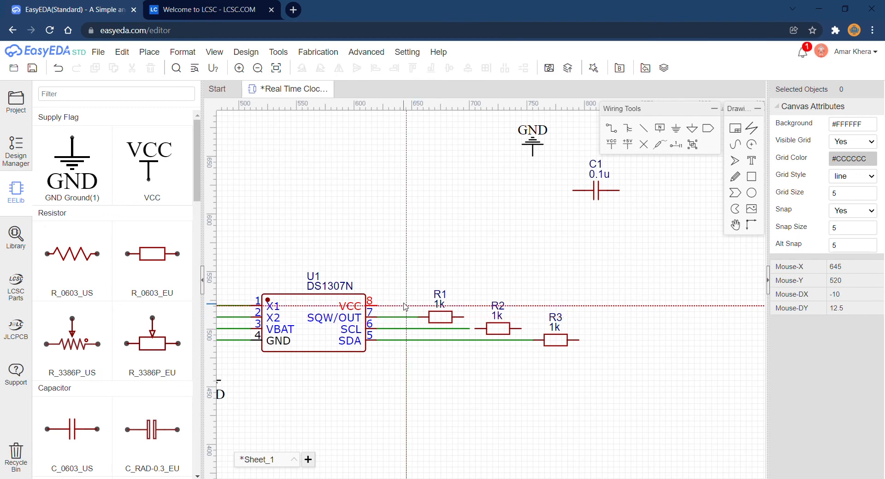
pyautogui.click(418, 317)
pyautogui.click(462, 329)
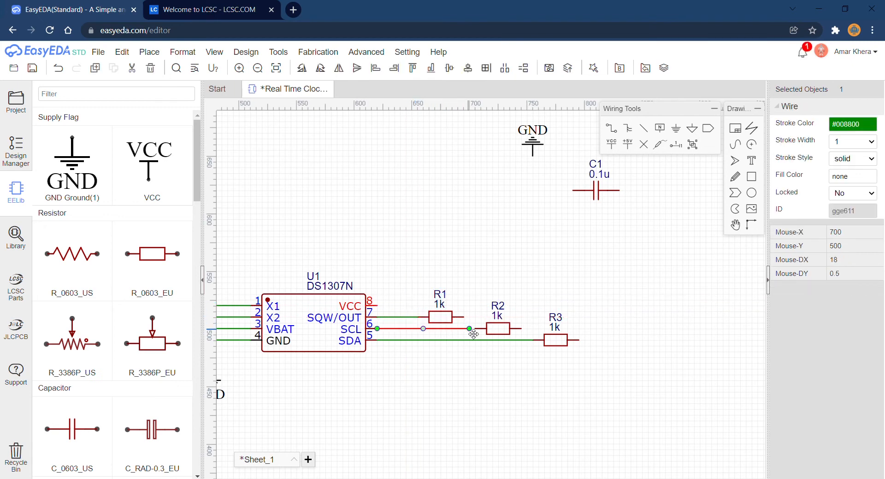
pyautogui.moveTo(473, 334); pyautogui.dragTo(474, 328)
# Join the right ends of R1, R2 and R3 with a common vertical wire and connect it to the DS1307N's VCC pin.
pyautogui.press('w')
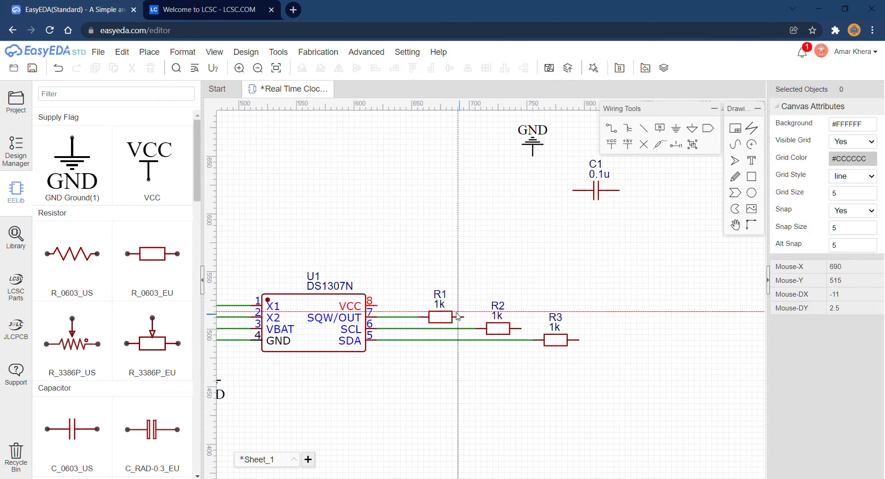
pyautogui.click(463, 317)
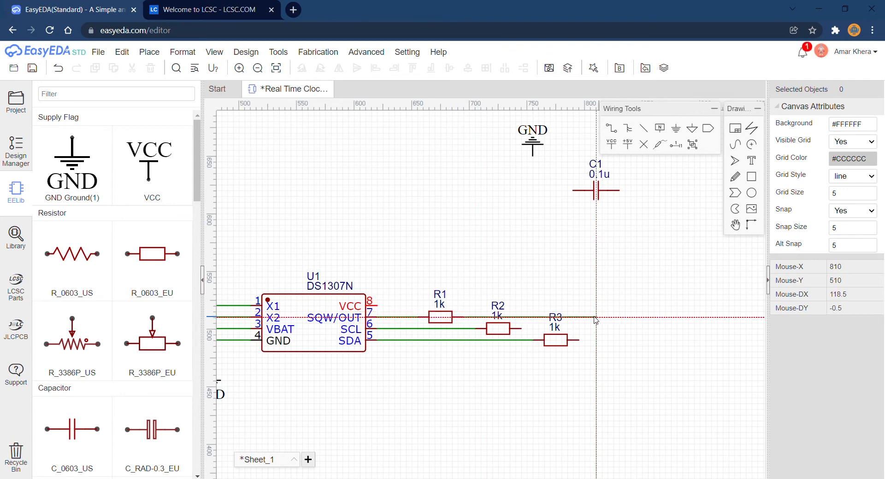
pyautogui.click(595, 317)
pyautogui.click(580, 340)
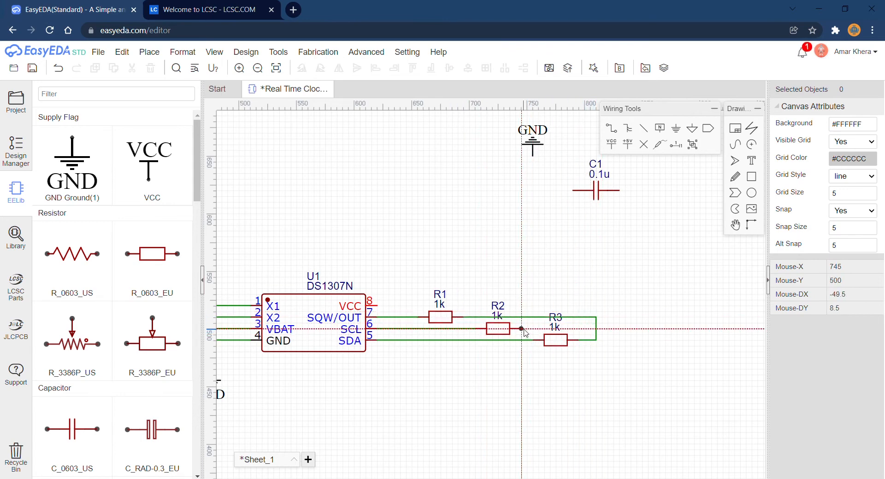
pyautogui.click(523, 329)
pyautogui.click(596, 328)
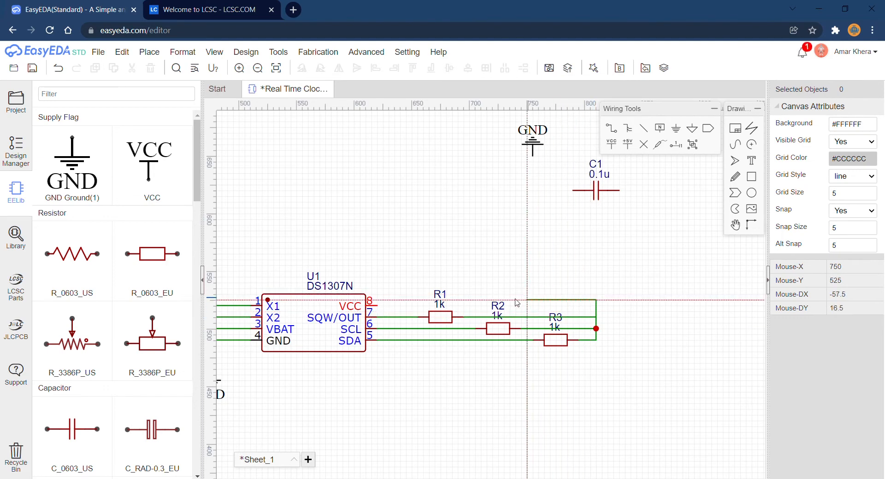
pyautogui.click(378, 306)
pyautogui.click(595, 317)
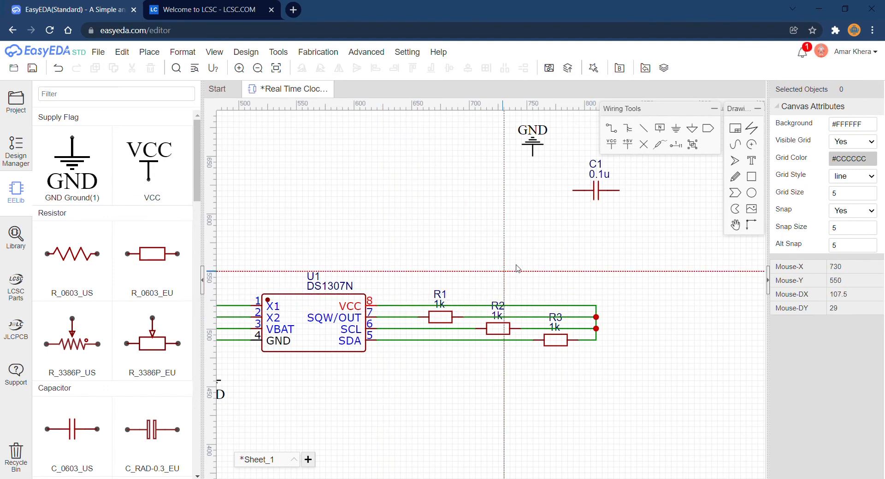
# Place a VCC symbol on the upper corner of the common wire joining the three resistors.
pyautogui.click(616, 149)
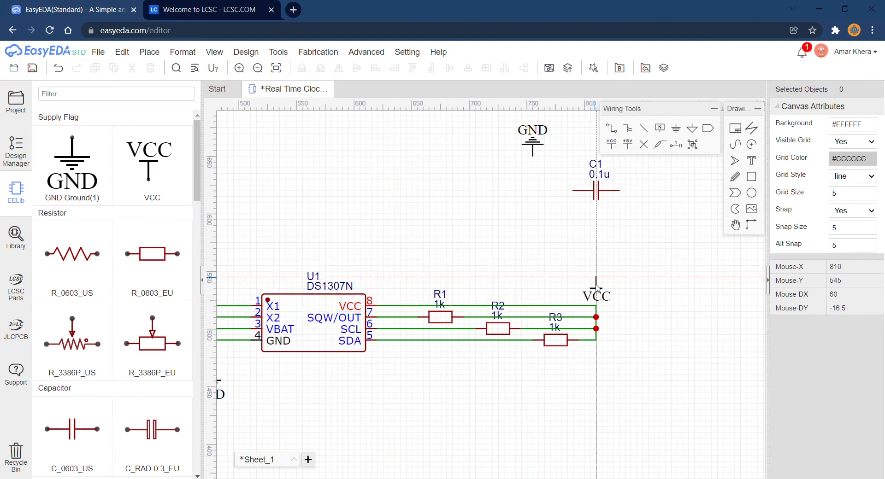
pyautogui.click(598, 307)
pyautogui.press('Escape')
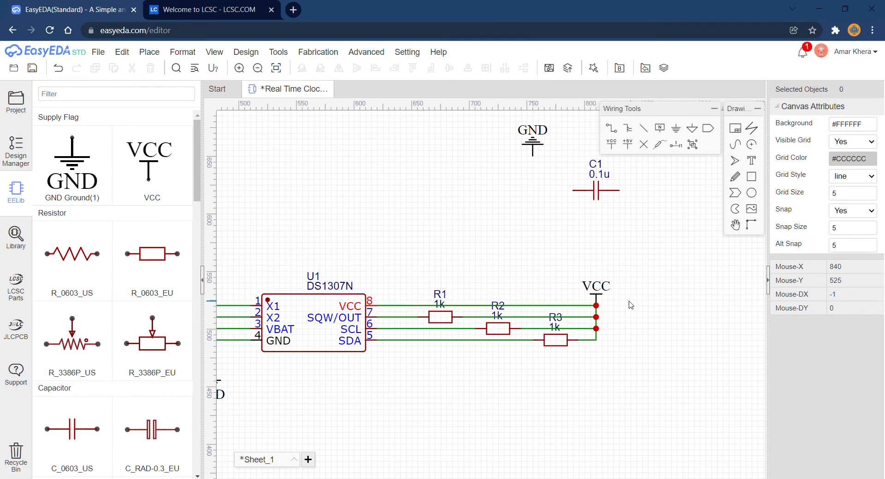
# Wire the resistors' common VCC line to the right end of C1 and the upper GND symbol to C1's left end.
pyautogui.press('w')
pyautogui.click(597, 340)
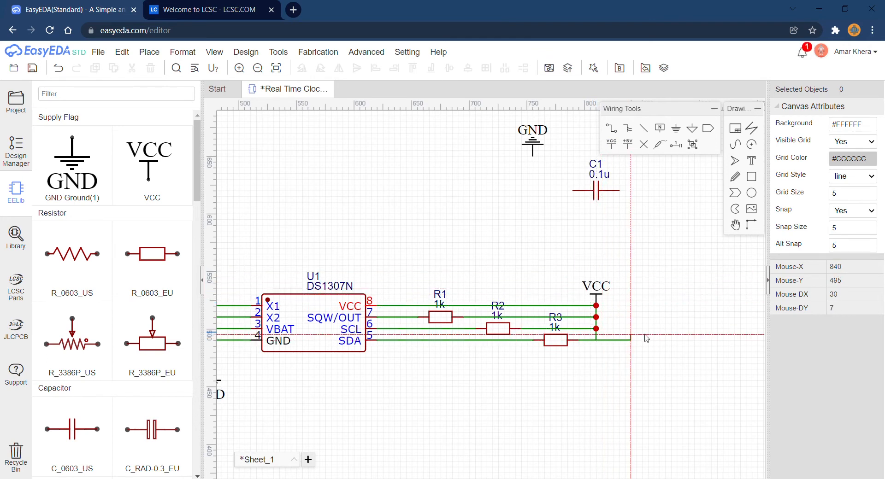
pyautogui.click(666, 340)
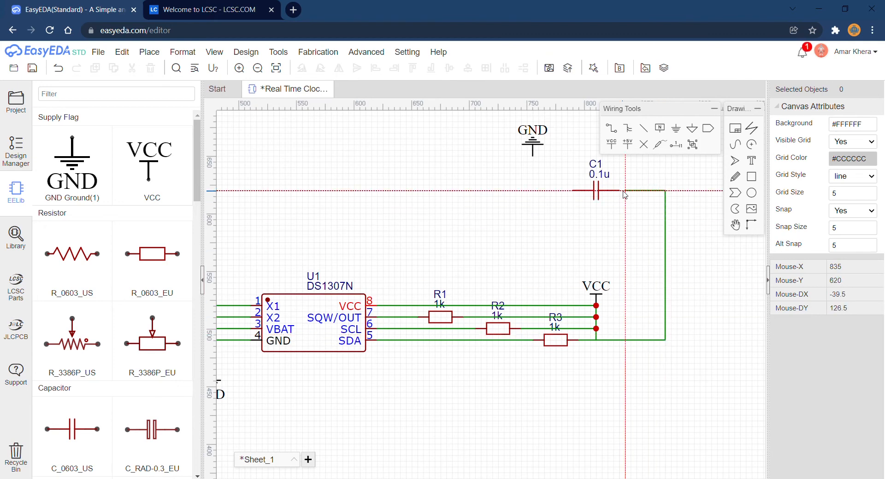
pyautogui.click(619, 191)
pyautogui.click(532, 156)
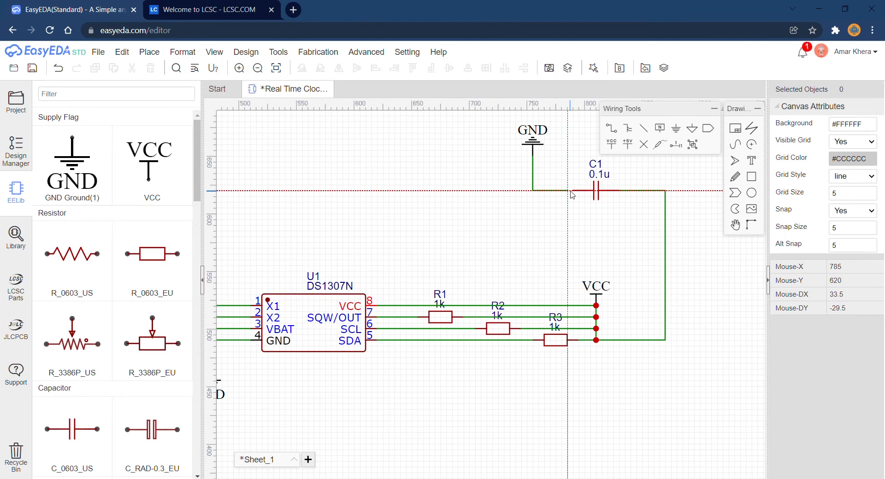
pyautogui.click(573, 191)
# Place three net ports in a row below resistors R1 to R3, rotated so their connection tips point up.
pyautogui.scroll(-2, 525, 239)
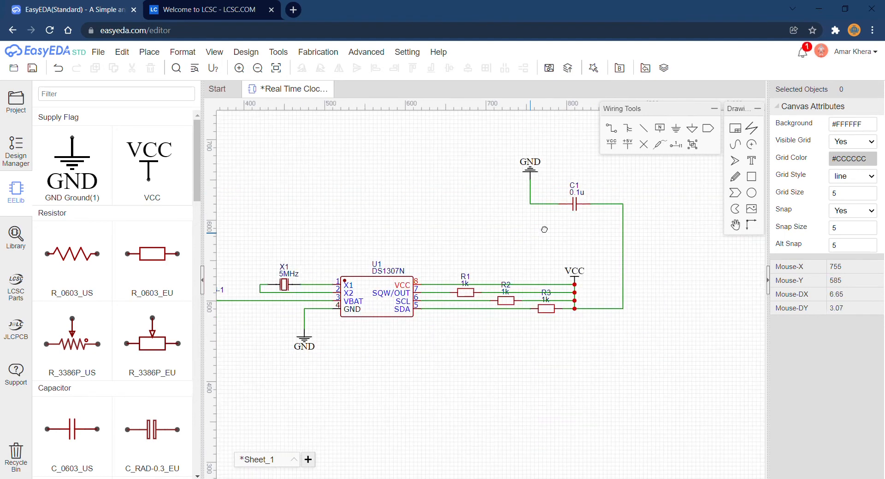
pyautogui.scroll(-1, 547, 222)
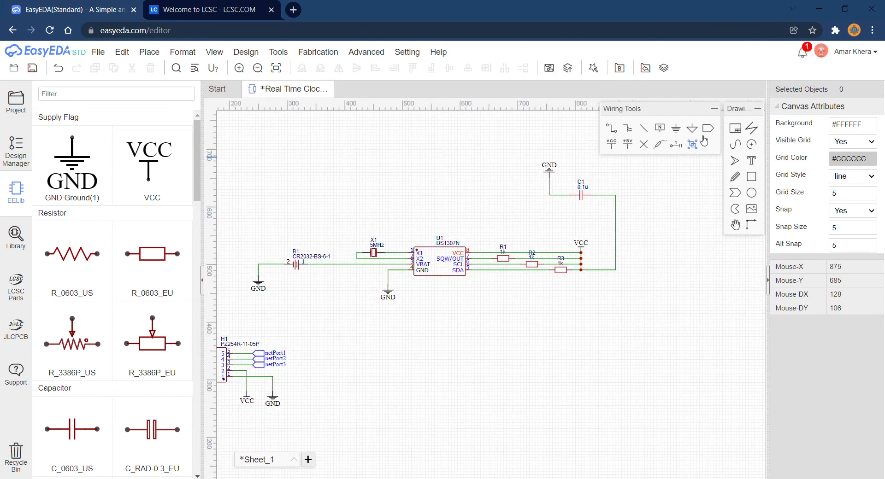
pyautogui.scroll(2, 510, 294)
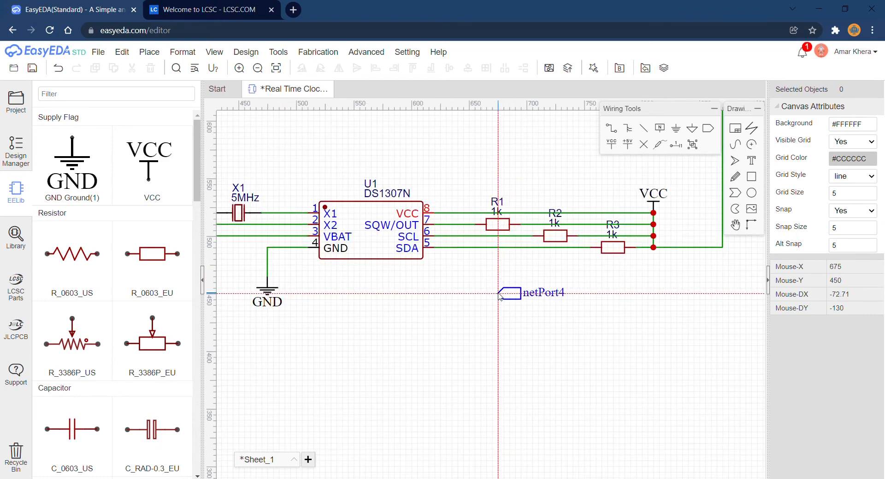
pyautogui.press('space')
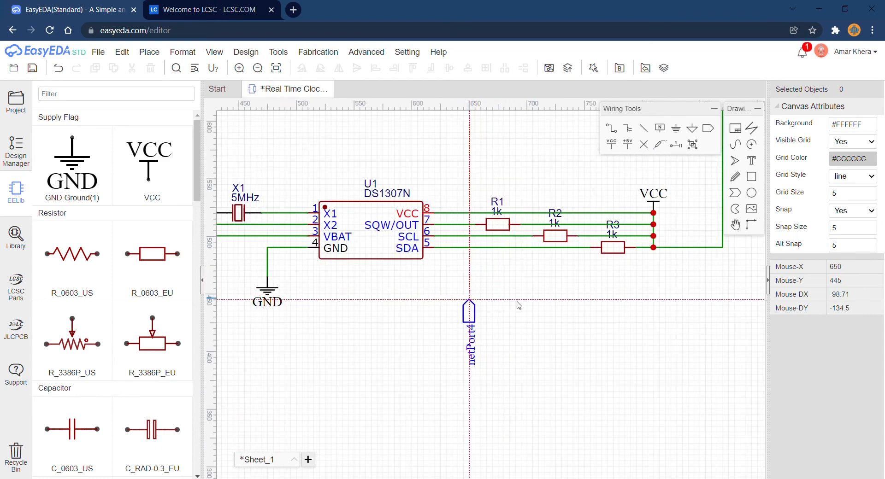
pyautogui.click(469, 299)
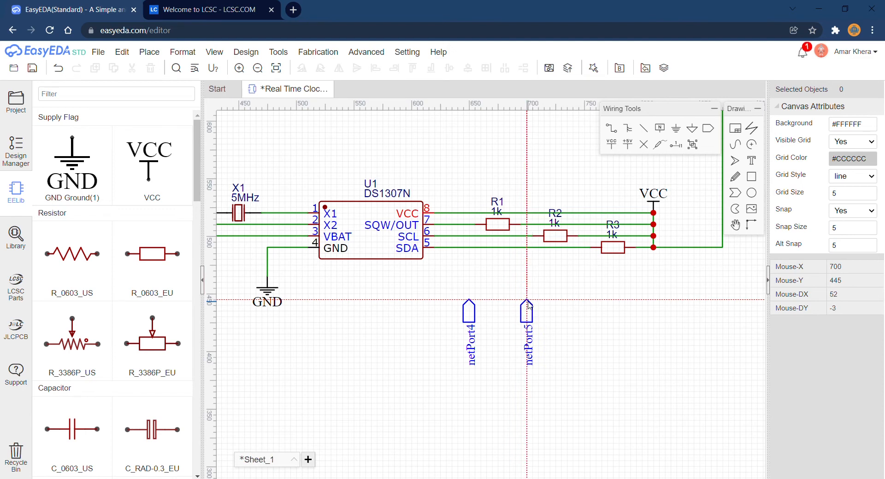
pyautogui.click(528, 302)
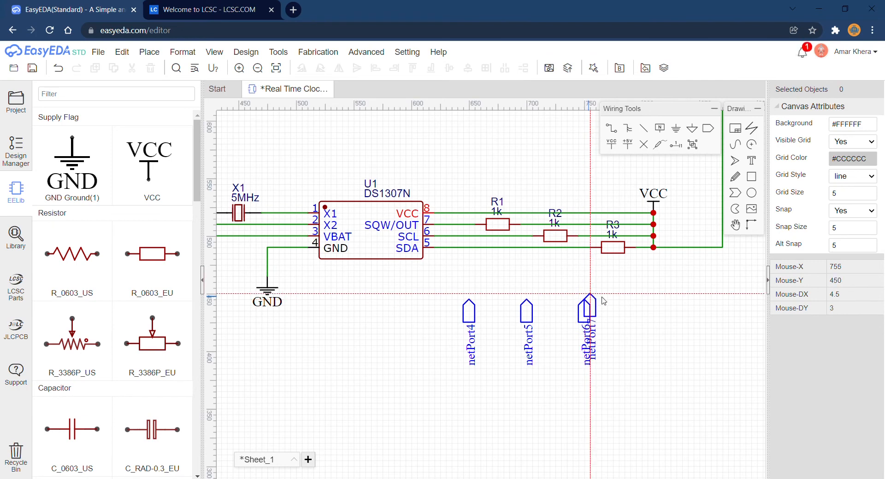
pyautogui.click(584, 302)
pyautogui.press('Escape')
# Wire the three net ports below the resistors, from left to right, to the SQW/OUT, SCL and SDA lines.
pyautogui.click(469, 300)
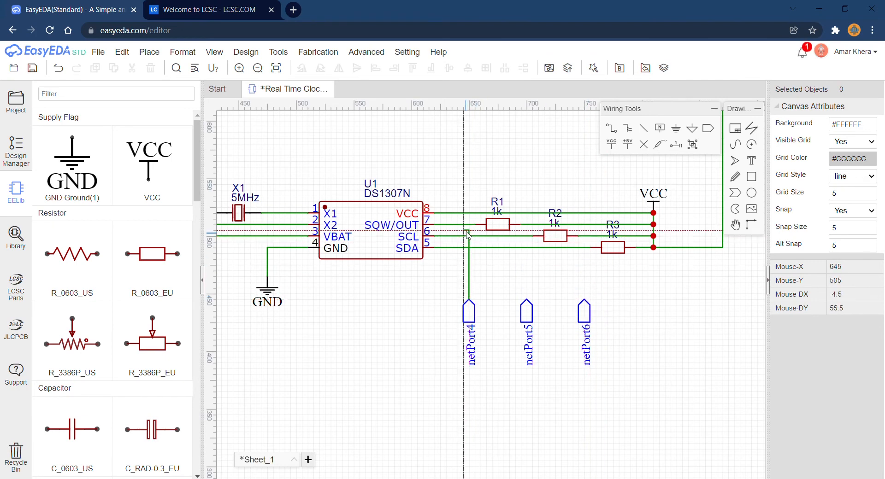
pyautogui.click(527, 299)
pyautogui.click(526, 236)
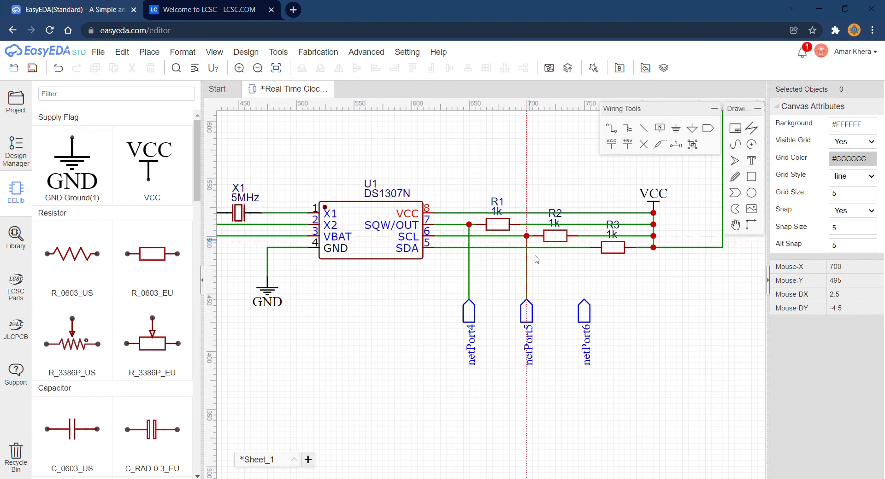
pyautogui.click(584, 299)
pyautogui.click(584, 247)
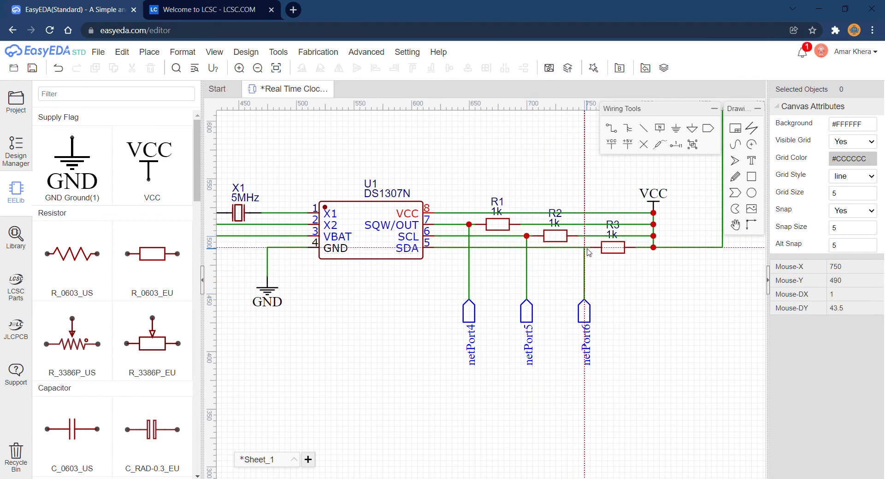
# Rename the net port on pin 5 of header H1 as SDA.
pyautogui.scroll(-3, 389, 317)
pyautogui.scroll(-1, 388, 315)
pyautogui.moveTo(407, 319); pyautogui.dragTo(594, 271, button='right')
pyautogui.scroll(4, 471, 307)
pyautogui.rightClick(485, 301)
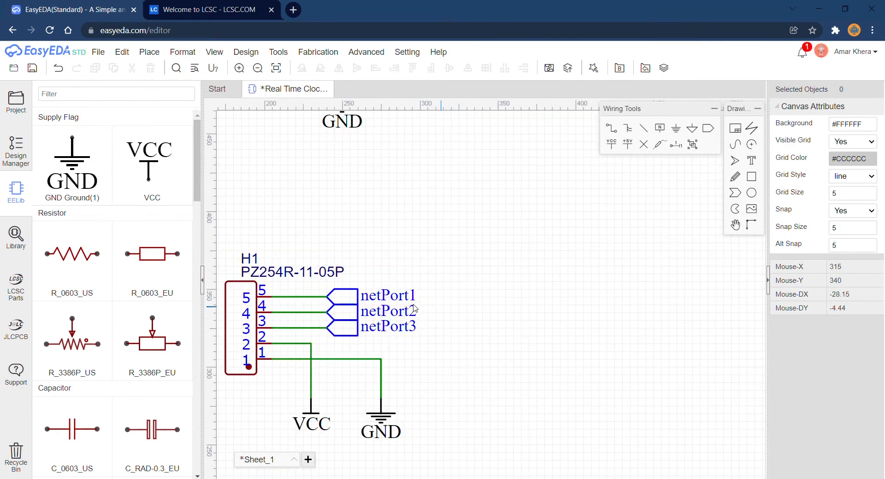
pyautogui.doubleClick(412, 296)
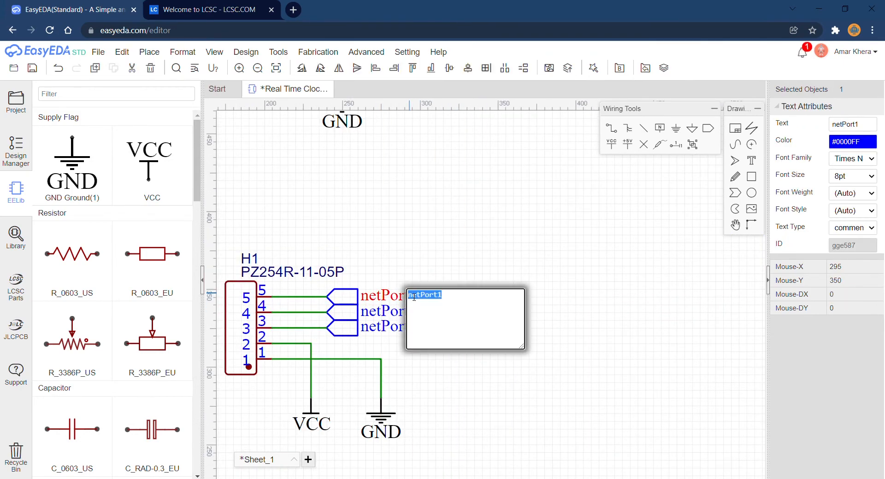
pyautogui.write('SDA')
pyautogui.press('Return')
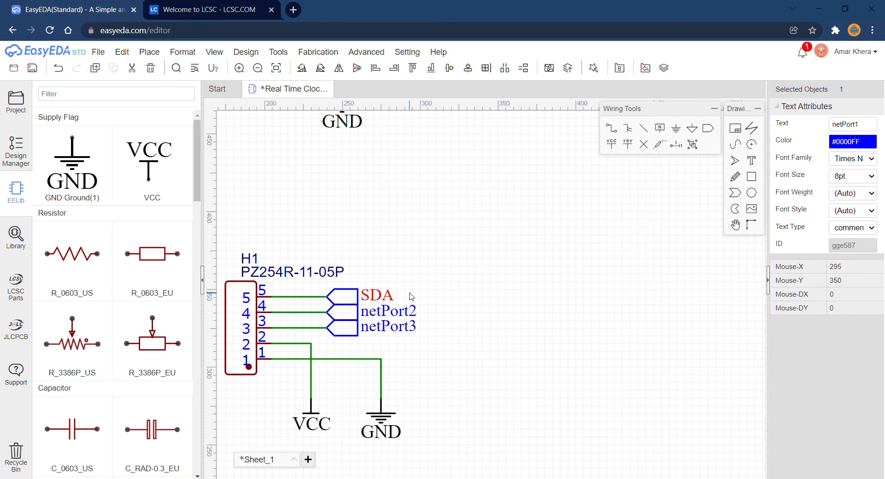
# Rename the net port on H1 pin 4 as SCL and the one on H1 pin 3 as SQW.
pyautogui.doubleClick(414, 312)
pyautogui.write('sc')
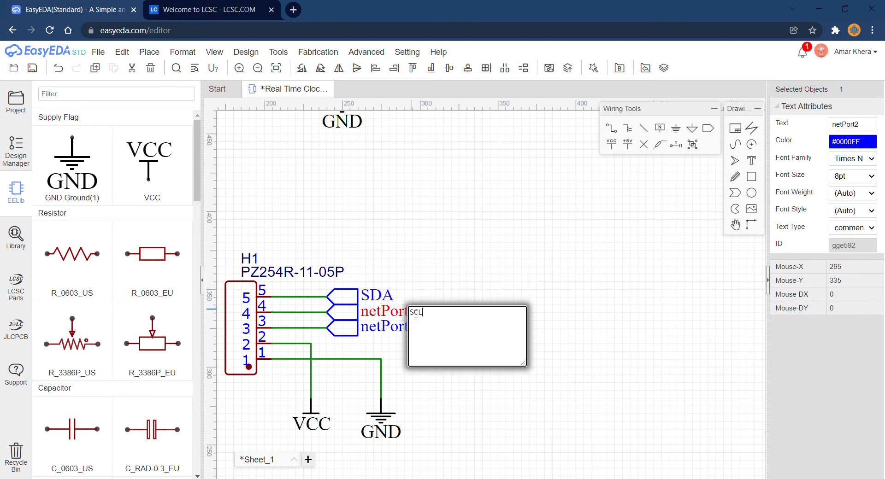
pyautogui.press('Return')
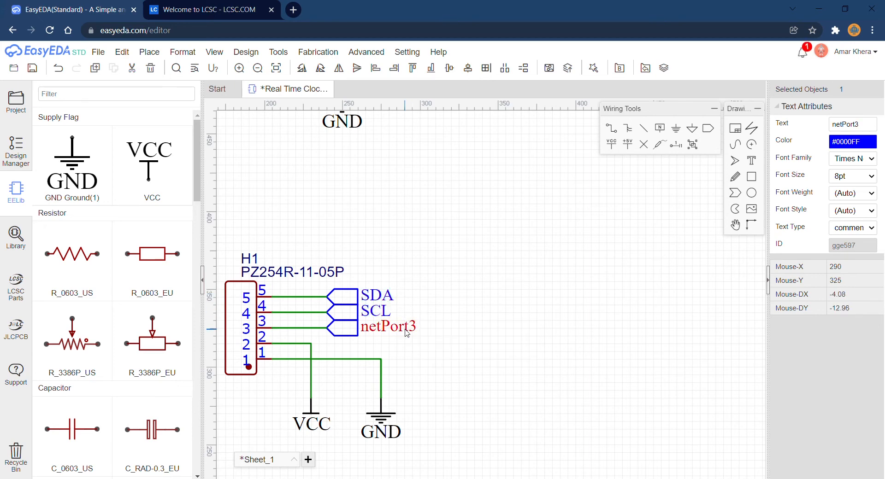
pyautogui.doubleClick(407, 328)
pyautogui.write('SQW')
pyautogui.press('Return')
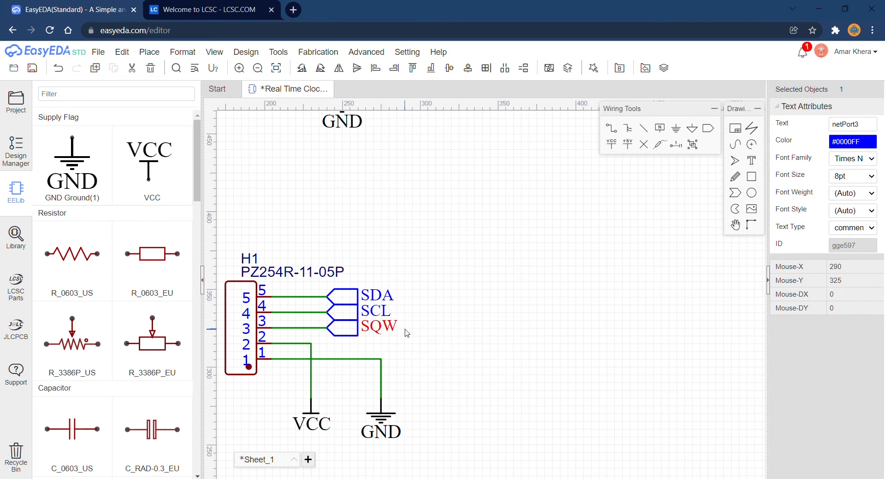
# Rename the net port wired to U1's SQW/OUT line as SQW.
pyautogui.scroll(-1, 546, 317)
pyautogui.moveTo(555, 319); pyautogui.dragTo(357, 371, button='right')
pyautogui.scroll(-1, 357, 371)
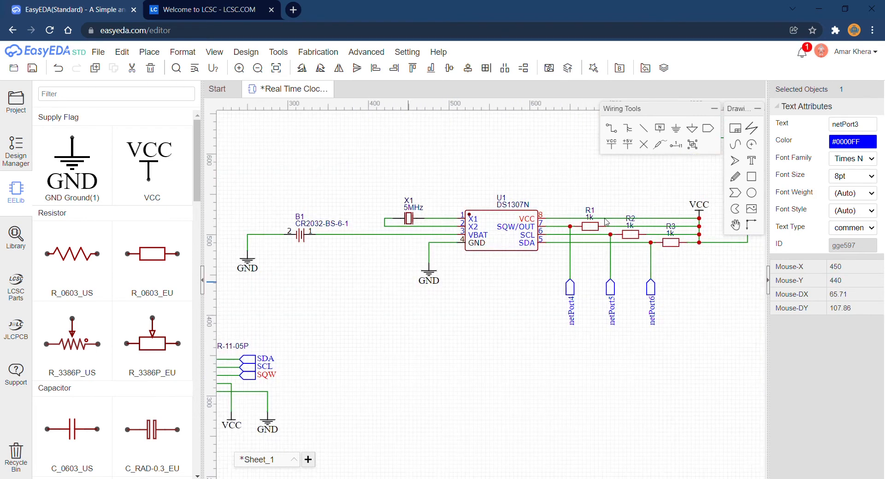
pyautogui.doubleClick(570, 316)
pyautogui.write('SQW')
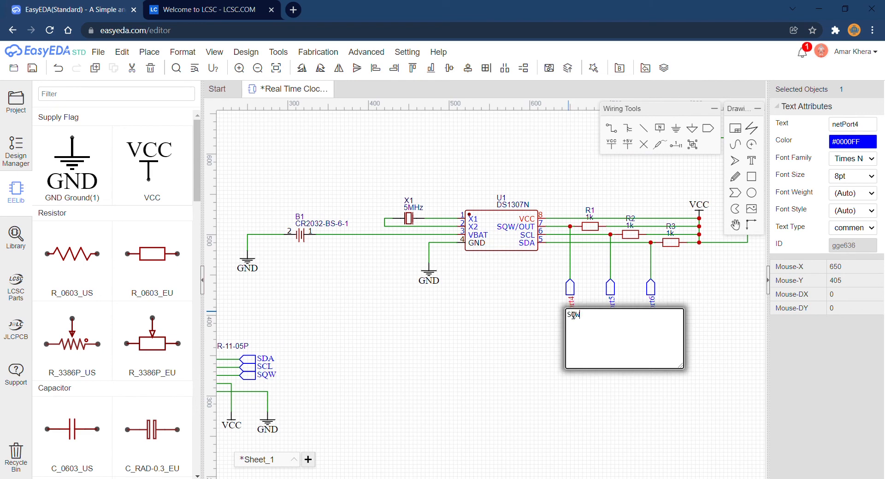
pyautogui.press('Return')
# Rename the net port on U1's SCL line as SCL and the one on its SDA line as SDA.
pyautogui.doubleClick(612, 315)
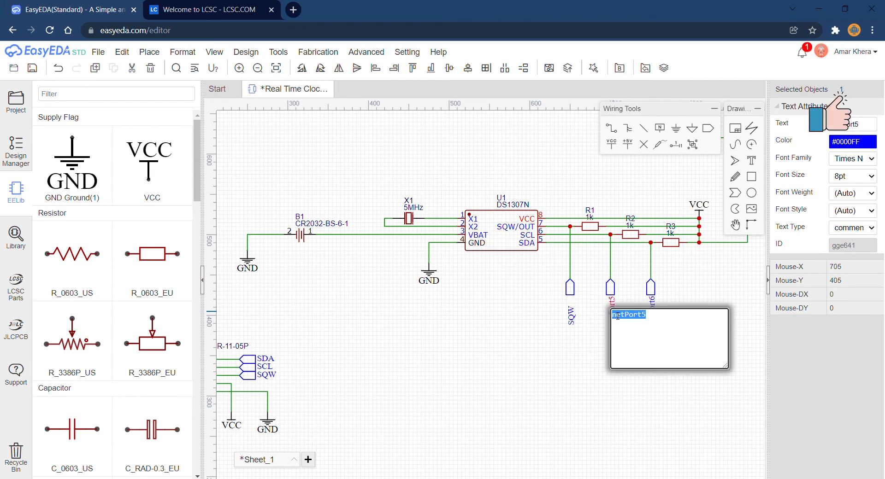
pyautogui.write('SCL')
pyautogui.press('Return')
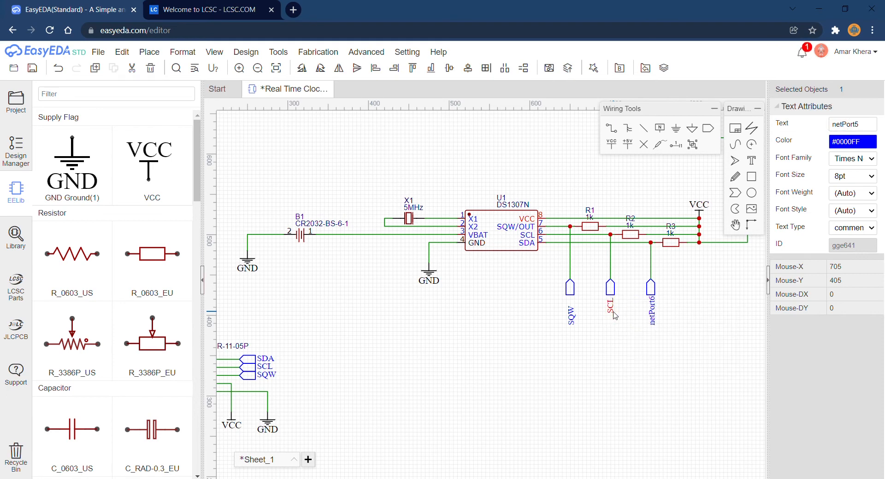
pyautogui.click(572, 317)
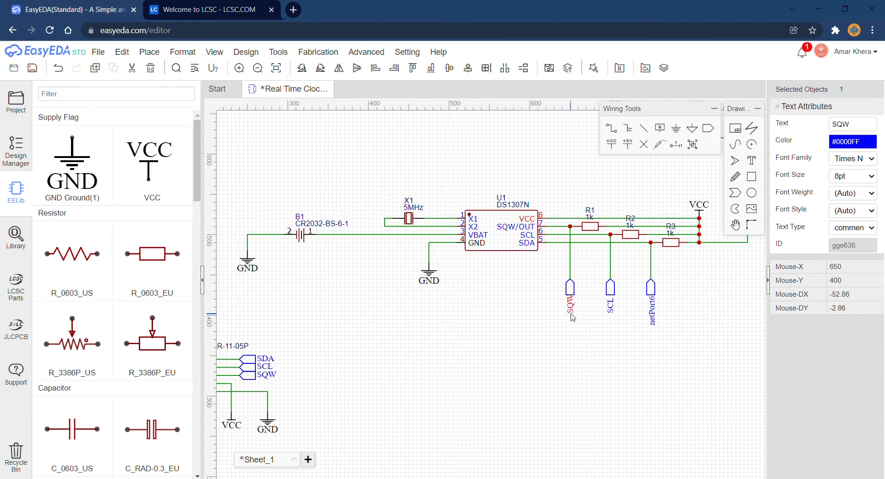
pyautogui.doubleClick(653, 316)
pyautogui.write('SDA')
pyautogui.press('Return')
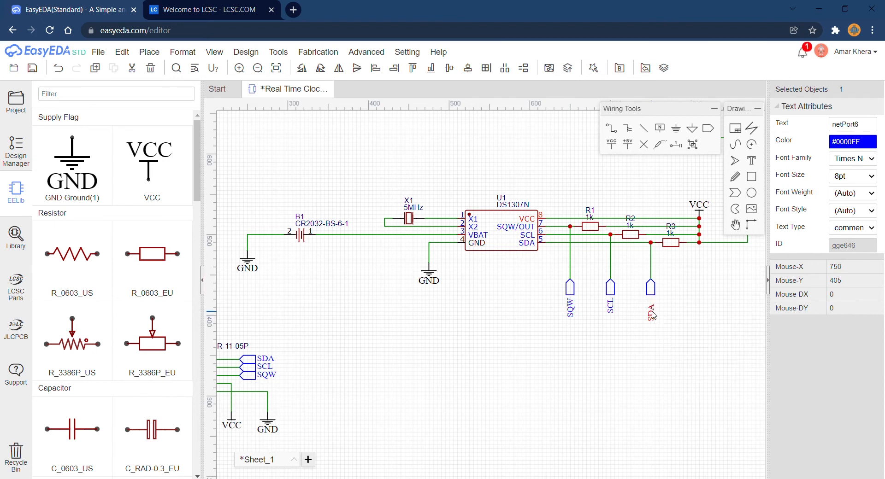
# Save the schematic and refresh the list of its nets in the Design Manager.
pyautogui.click(477, 402)
pyautogui.scroll(-2, 479, 403)
pyautogui.moveTo(478, 403); pyautogui.dragTo(493, 403, button='right')
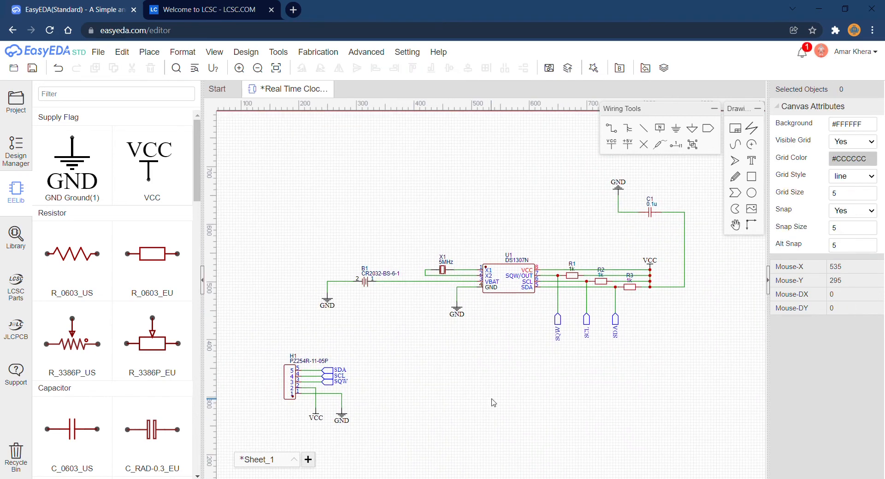
pyautogui.hotkey('ctrl', 's')
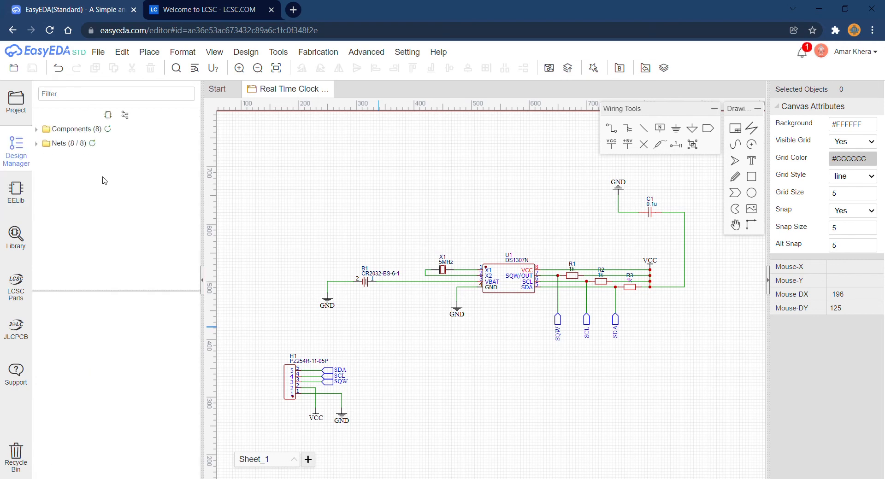
pyautogui.click(93, 145)
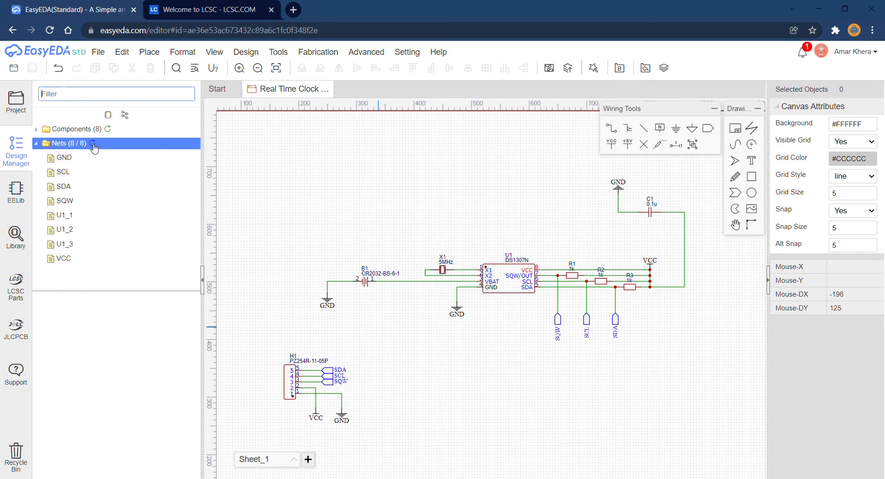
# Convert the schematic to a two-layer PCB with a 62 by 41 mm rectangular outline, and shorten the board's height to about 23 mm.
pyautogui.click(554, 72)
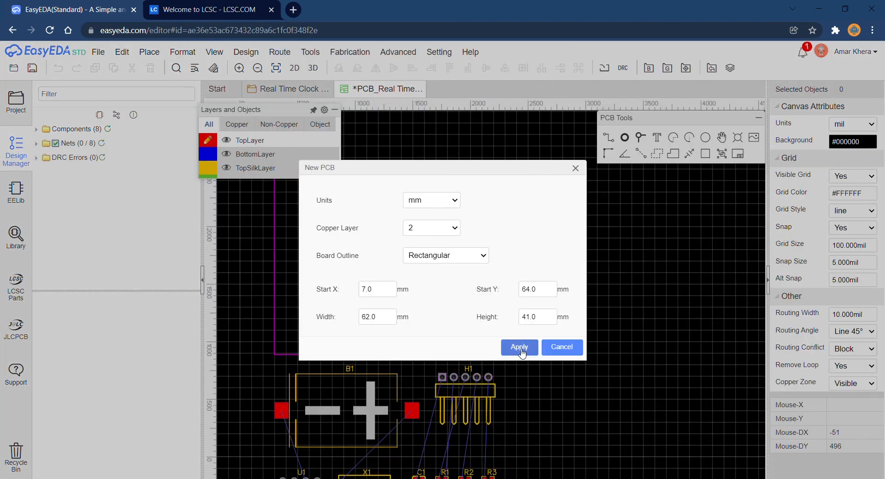
pyautogui.click(519, 347)
pyautogui.click(507, 348)
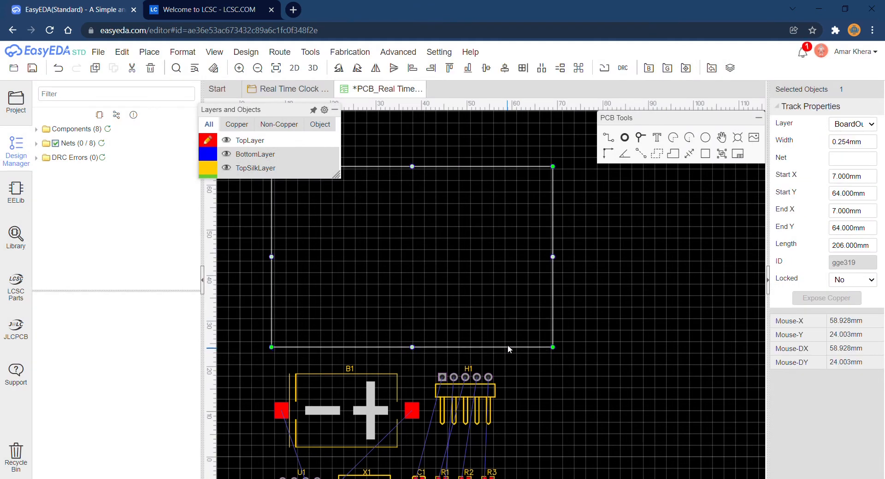
pyautogui.moveTo(508, 346); pyautogui.dragTo(512, 272)
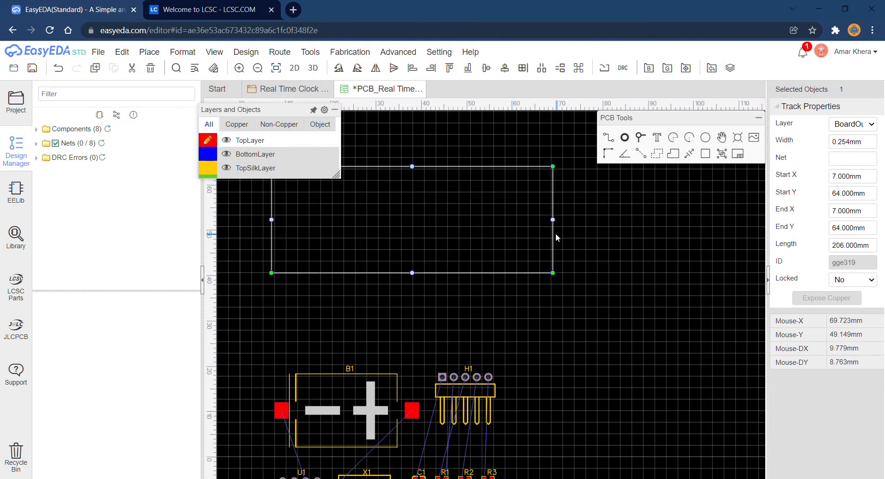
# Place header H1 rotated 90° at the board's right edge with its pins overhanging, and battery holder B1 just left of it.
pyautogui.click(476, 393)
pyautogui.press('space')
pyautogui.moveTo(480, 393); pyautogui.dragTo(551, 234)
pyautogui.moveTo(516, 267); pyautogui.dragTo(516, 267)
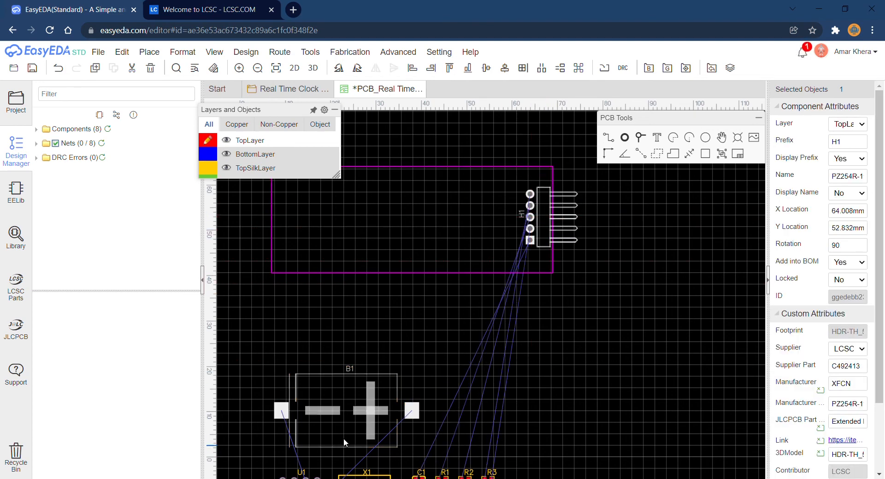
pyautogui.moveTo(344, 439); pyautogui.dragTo(431, 248)
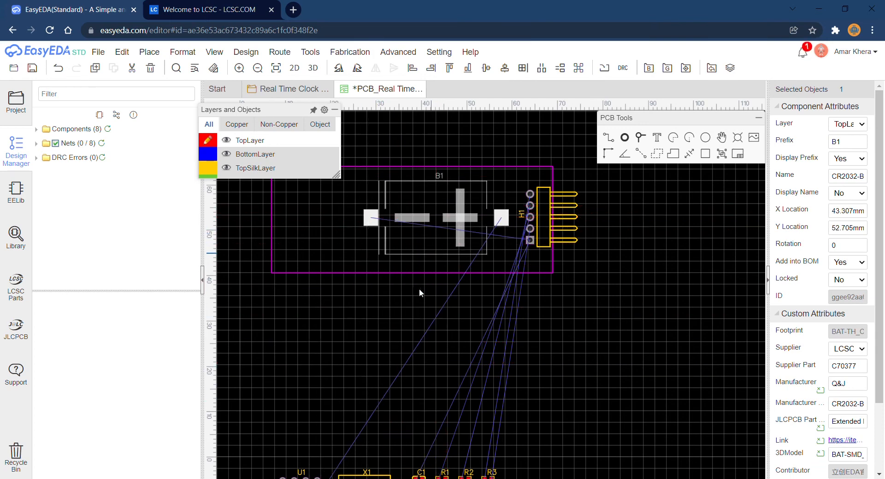
# Place chip U1 rotated 90° on the board left of B1, and crystal X1 above it near the upper-left corner.
pyautogui.scroll(-2, 409, 321)
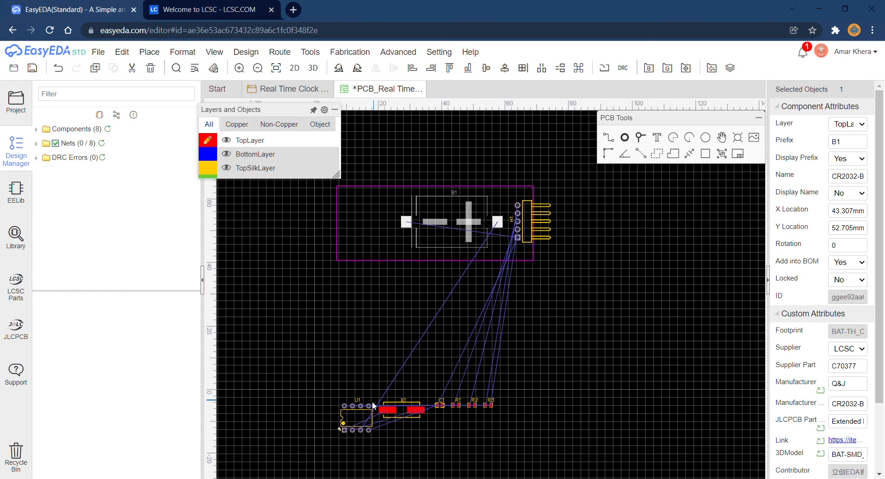
pyautogui.moveTo(373, 406); pyautogui.dragTo(381, 227)
pyautogui.press('space')
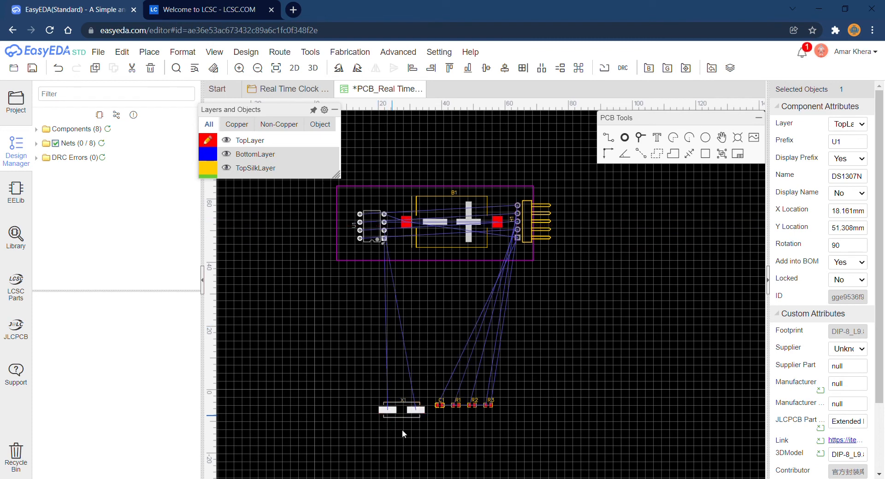
pyautogui.moveTo(403, 415); pyautogui.dragTo(370, 208)
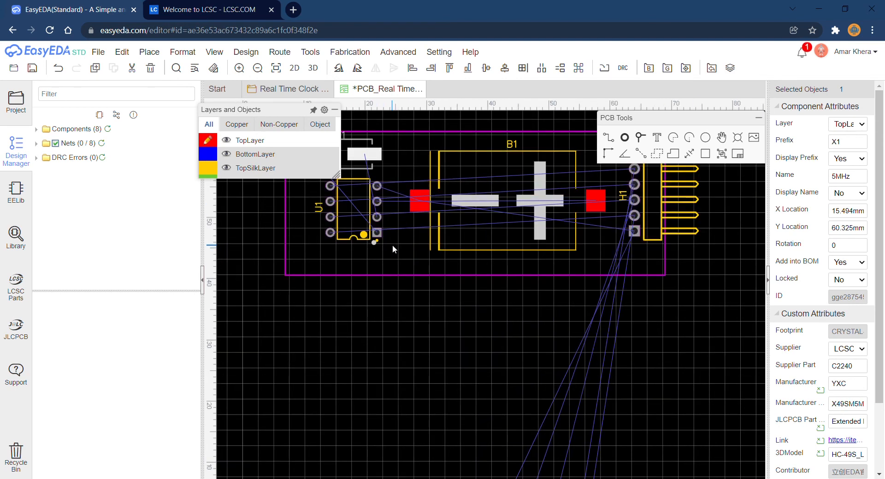
# Move C1, R1, R2 and R3 together into a row under B1 inside the board, and nudge B1 slightly up.
pyautogui.moveTo(421, 393); pyautogui.dragTo(432, 261)
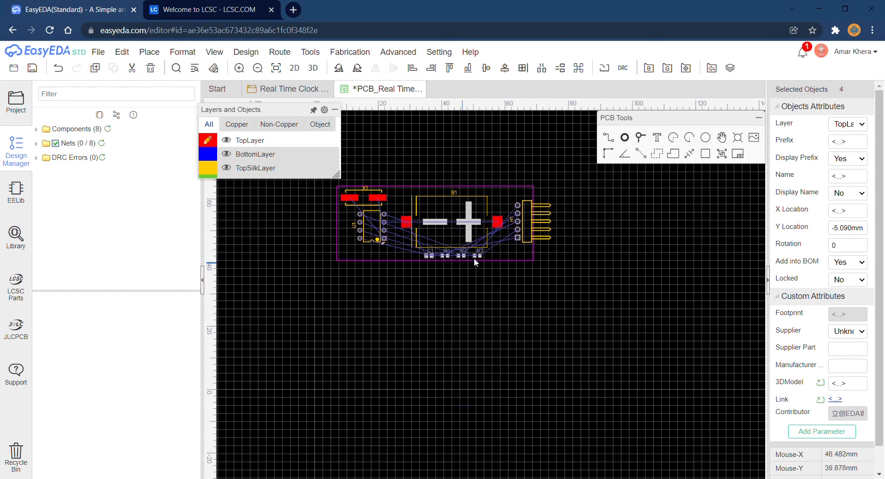
pyautogui.scroll(2, 473, 253)
pyautogui.click(451, 220)
pyautogui.press('Up')
pyautogui.press('Up')
pyautogui.press('Up')
pyautogui.press('Up')
pyautogui.press('Up')
pyautogui.press('Up')
pyautogui.press('Up')
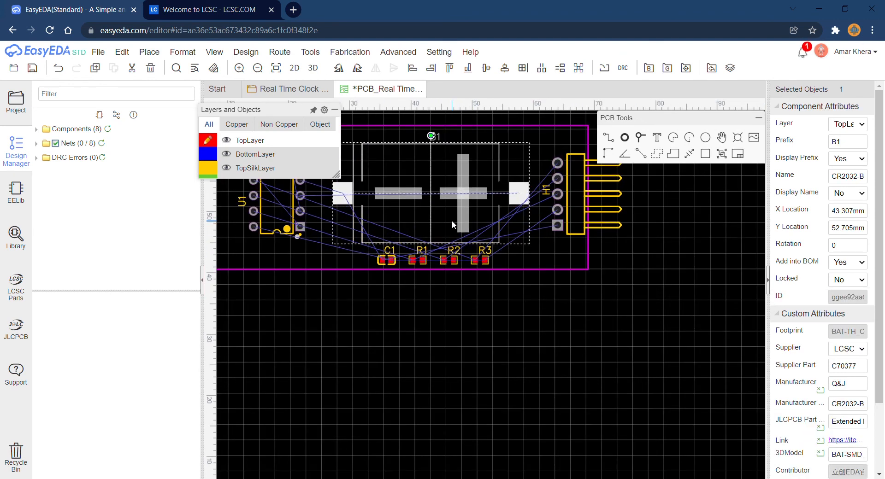
pyautogui.click(441, 305)
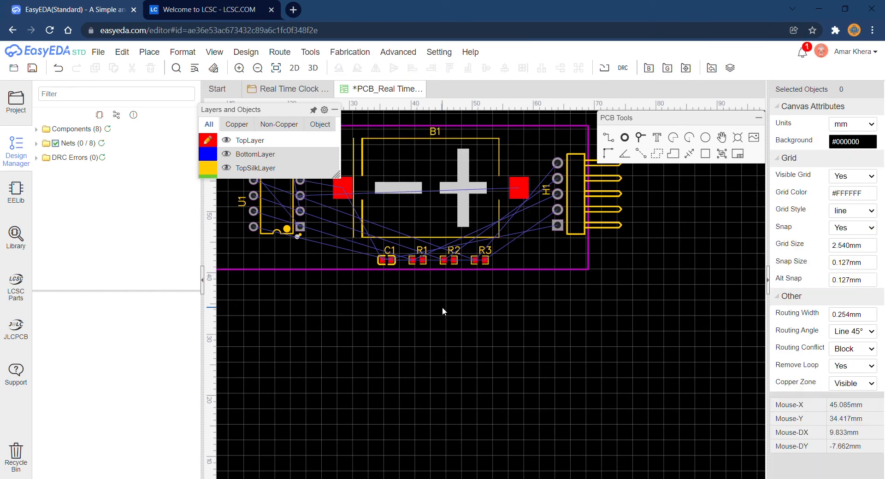
# Nudge the row of C1, R1, R2 and R3 slightly up from the board's lower edge and save the PCB.
pyautogui.moveTo(358, 241); pyautogui.dragTo(509, 272)
pyautogui.press('Up')
pyautogui.press('Up')
pyautogui.click(491, 308)
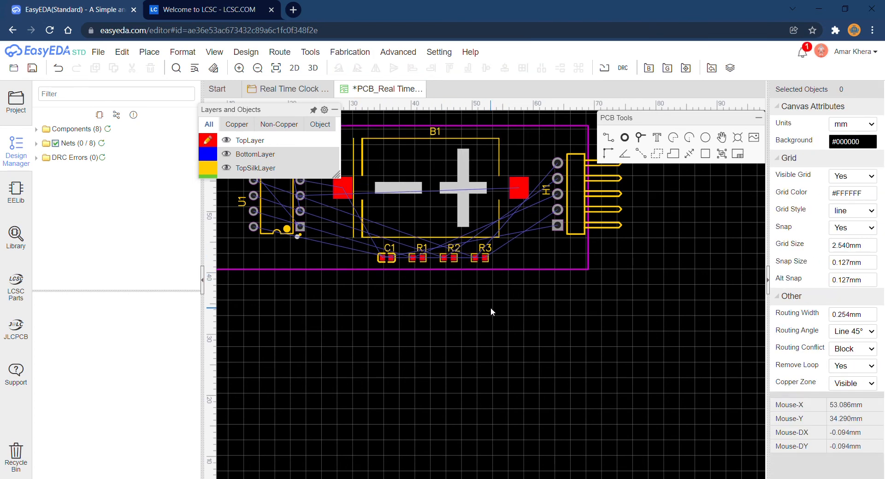
pyautogui.scroll(-1, 490, 307)
pyautogui.scroll(-1, 573, 361)
pyautogui.scroll(1, 571, 366)
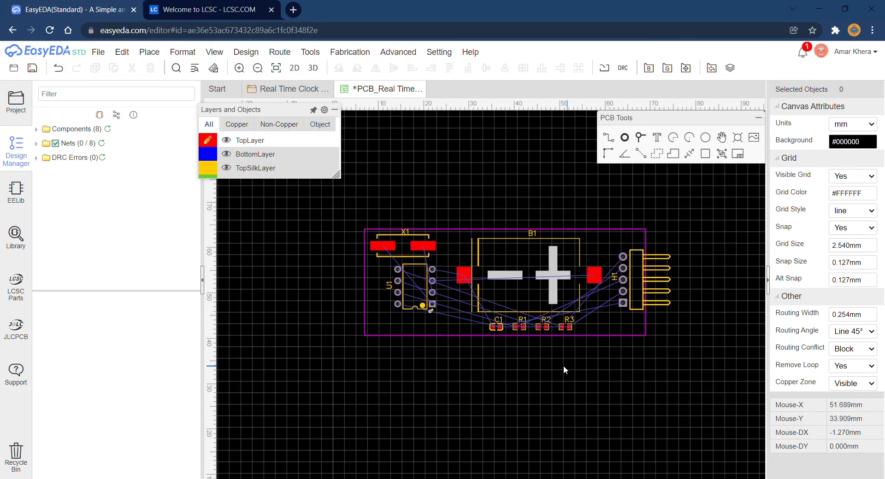
pyautogui.hotkey('ctrl', 's')
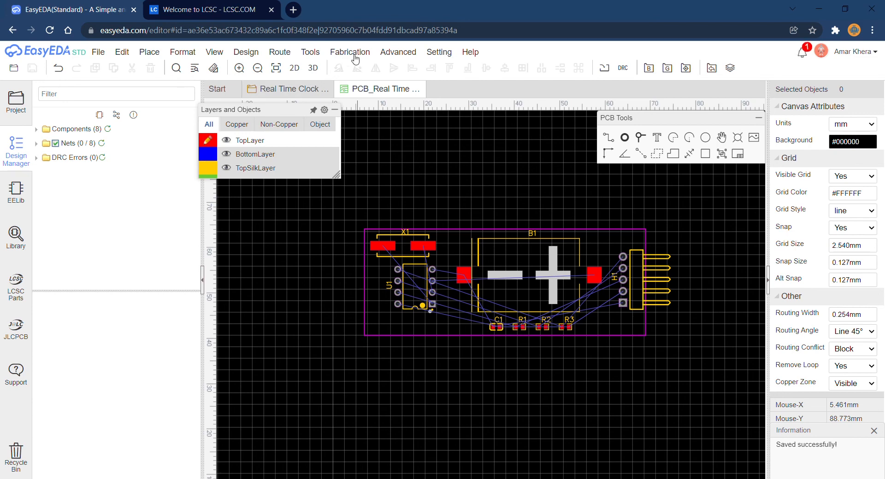
# Auto-route the board on all layers with the Cloud router server and save the routed PCB.
pyautogui.click(279, 51)
pyautogui.moveTo(305, 67)
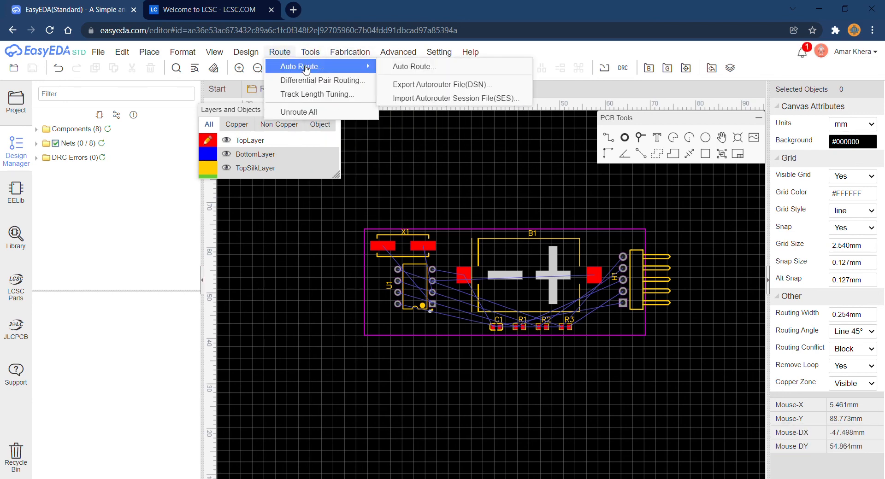
pyautogui.click(413, 67)
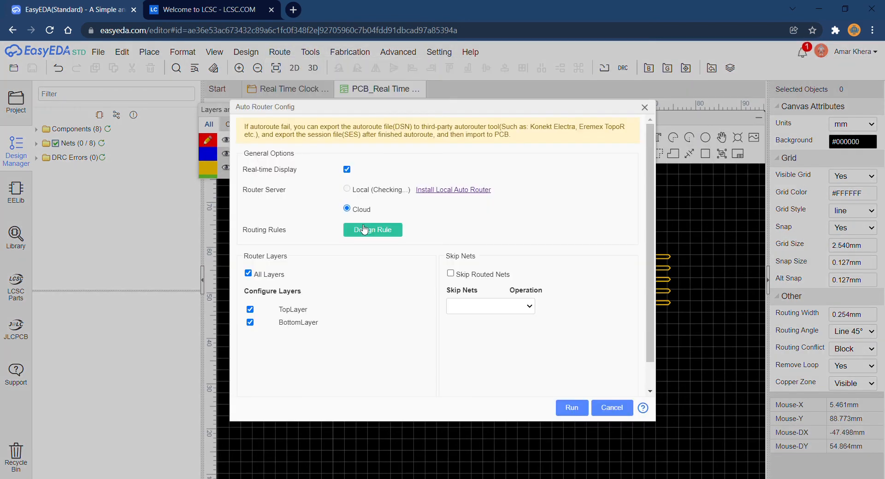
pyautogui.click(572, 408)
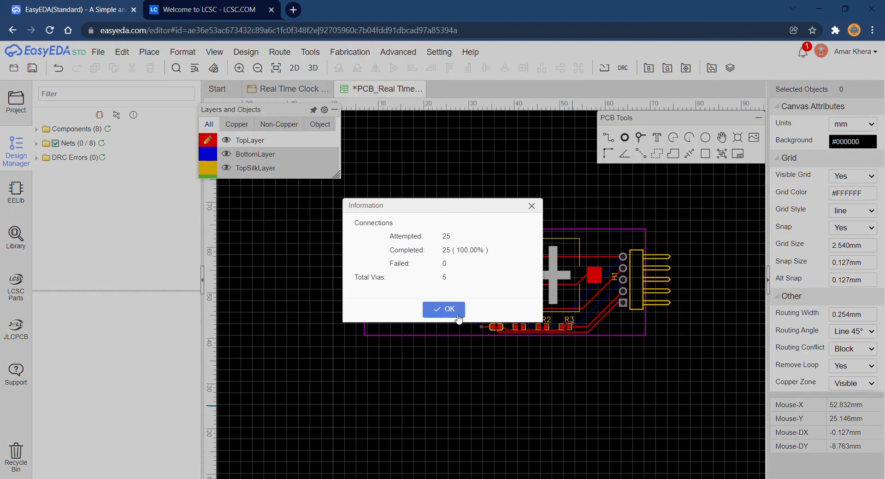
pyautogui.click(443, 309)
pyautogui.moveTo(520, 367); pyautogui.dragTo(494, 383, button='right')
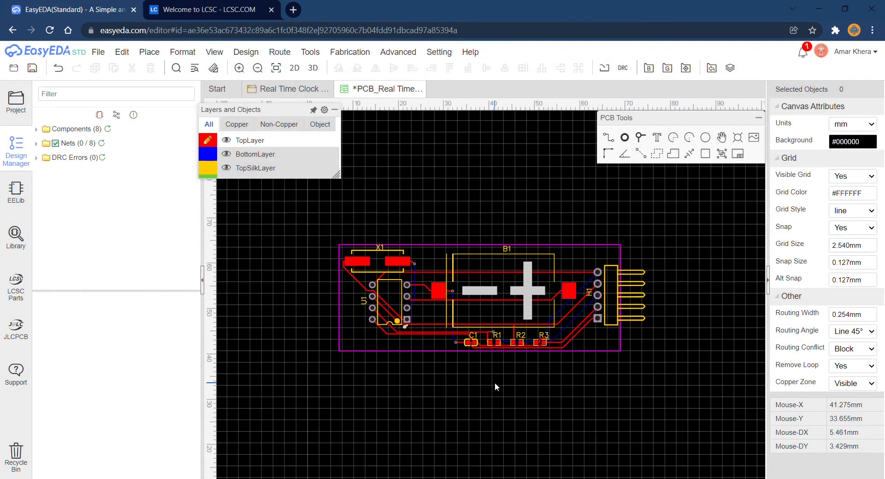
pyautogui.hotkey('ctrl', 's')
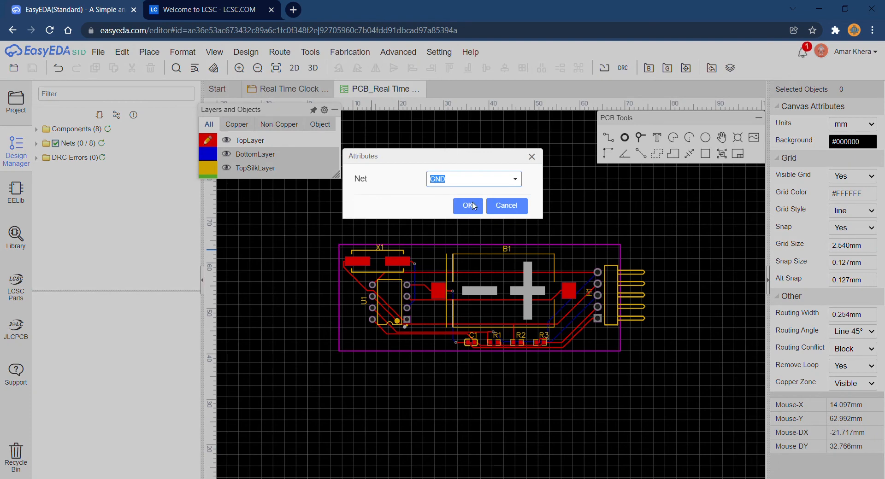
# Draw a GND copper area on the top layer around the four corners of the board outline.
pyautogui.click(473, 206)
pyautogui.scroll(2, 359, 245)
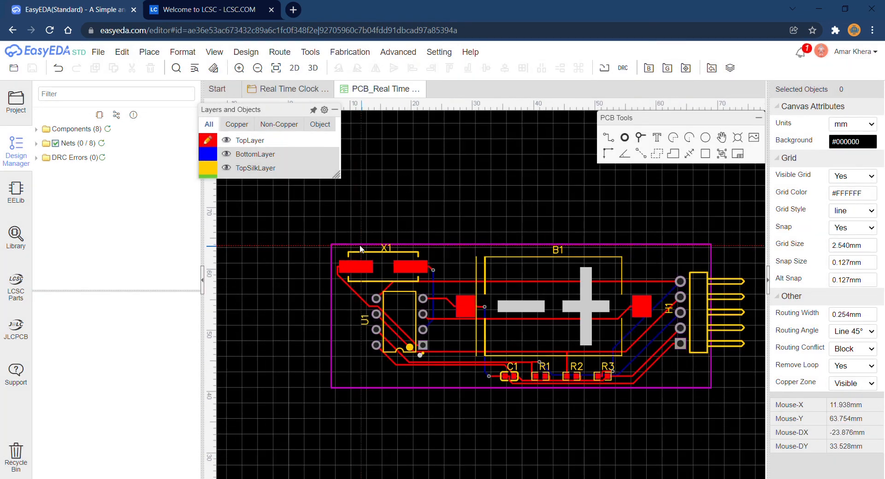
pyautogui.click(330, 244)
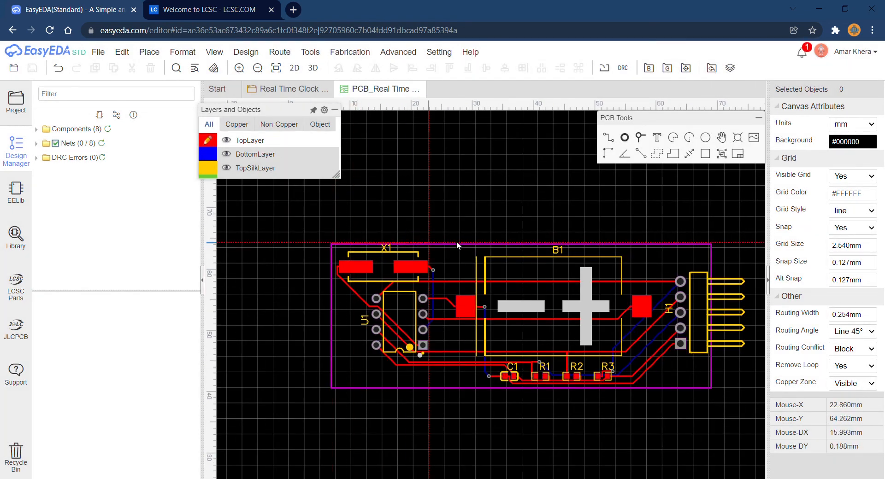
pyautogui.click(713, 244)
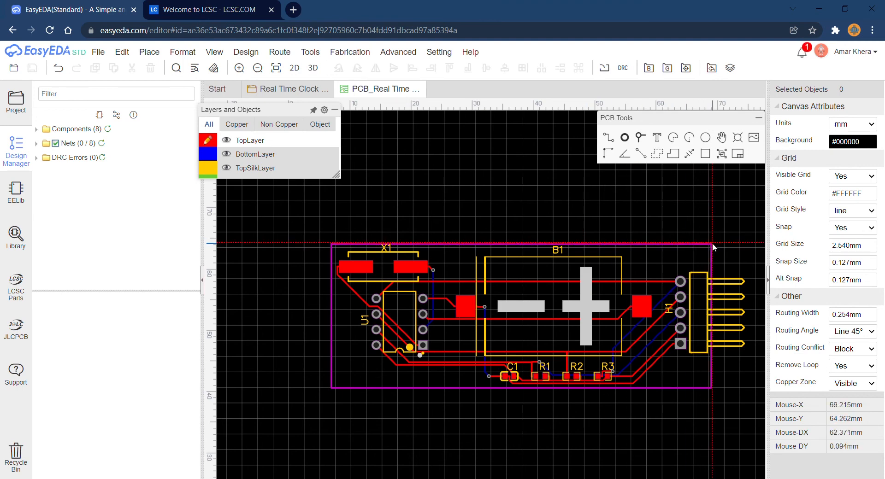
pyautogui.click(711, 388)
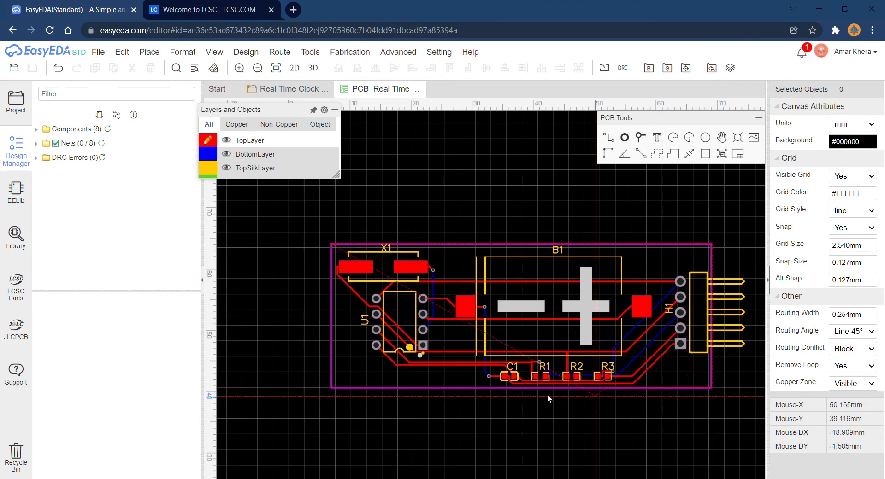
pyautogui.doubleClick(330, 388)
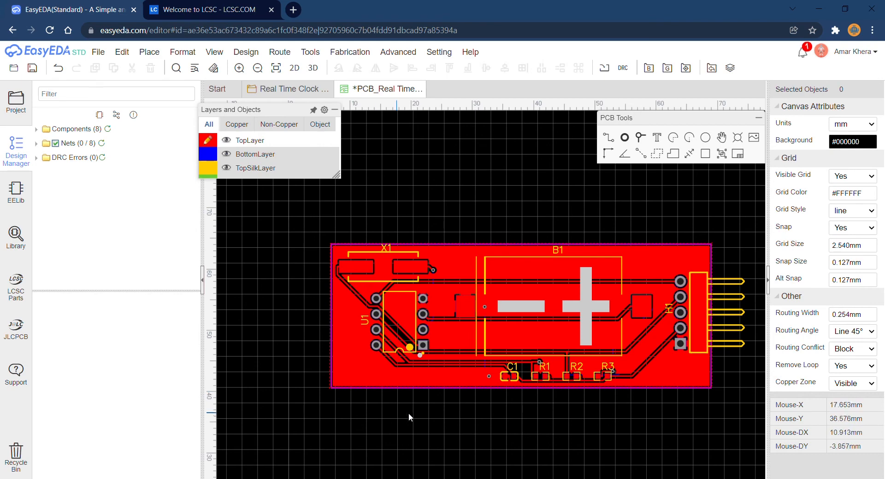
pyautogui.scroll(-2, 508, 244)
pyautogui.scroll(1, 499, 230)
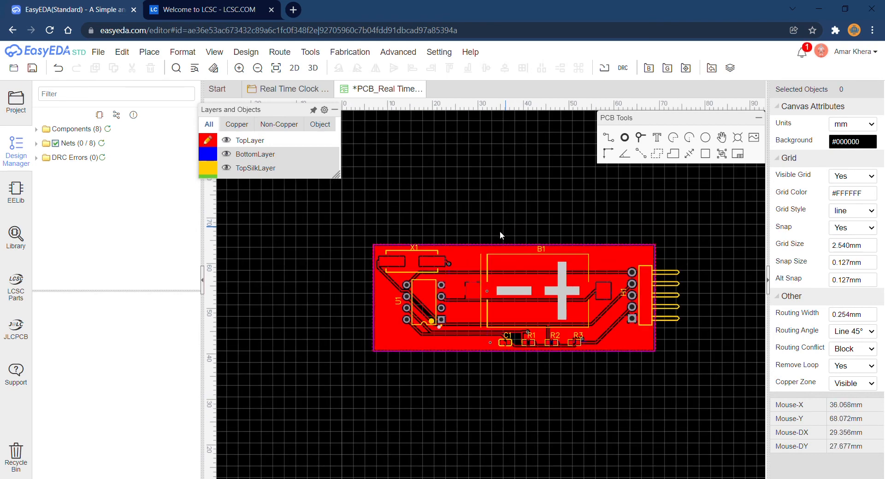
pyautogui.moveTo(511, 224); pyautogui.dragTo(492, 240, button='right')
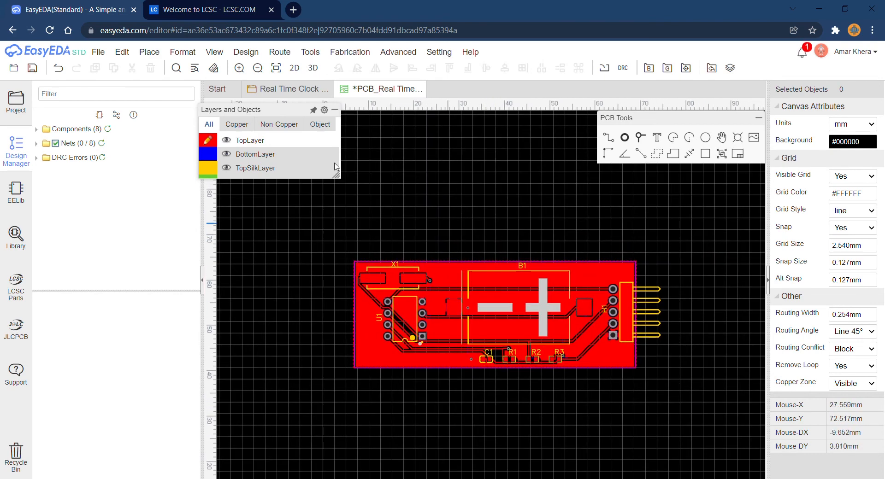
# Preview the board in the 2D photo view and the 3D view, tilting the 3D model to see it from above.
pyautogui.click(296, 68)
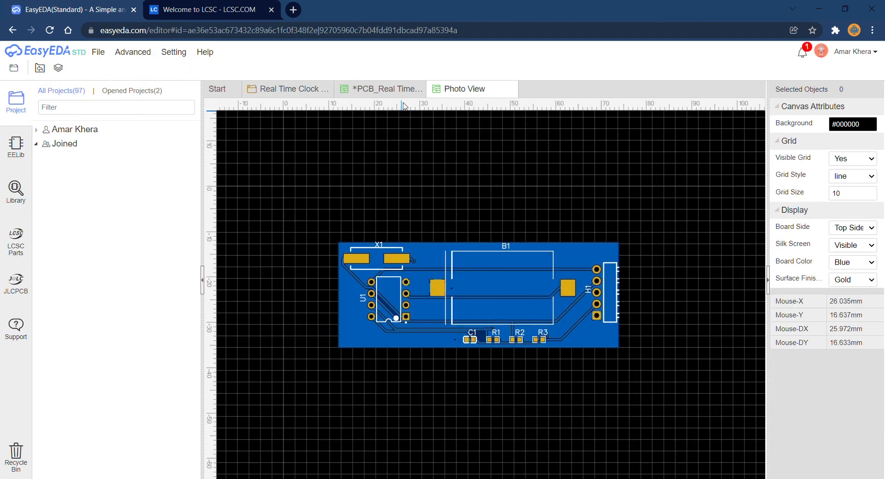
pyautogui.click(390, 93)
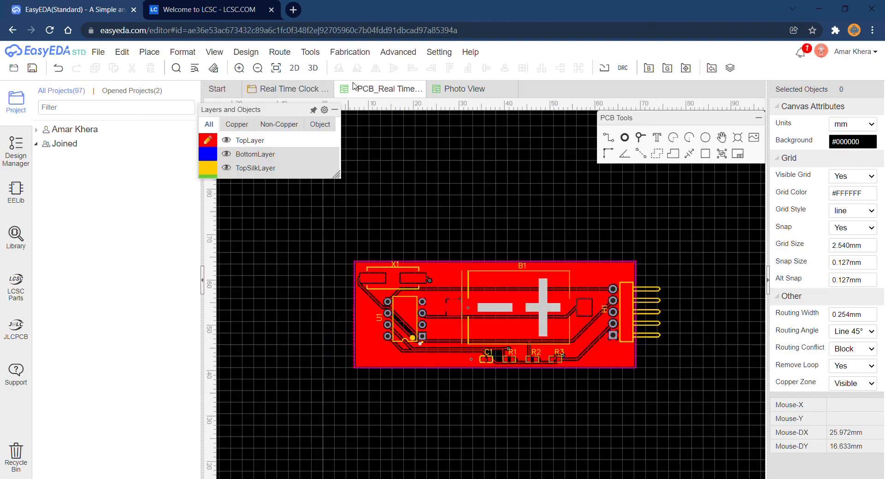
pyautogui.click(313, 68)
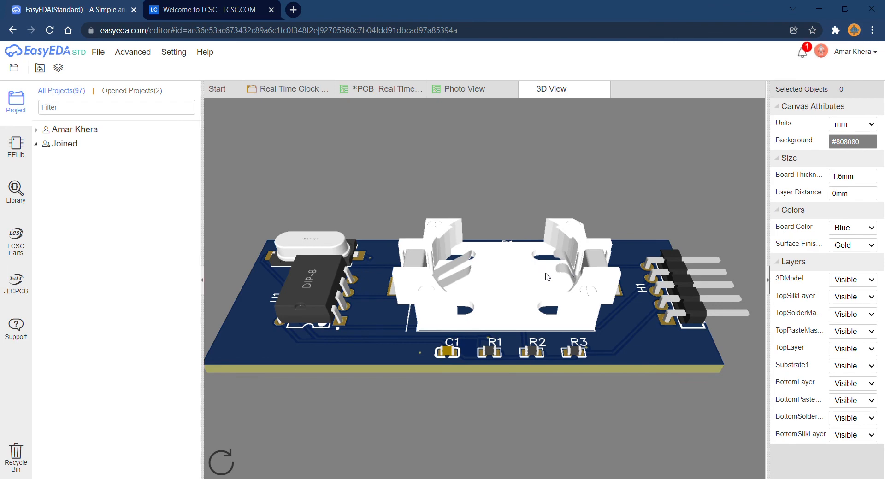
pyautogui.moveTo(547, 277); pyautogui.dragTo(529, 383)
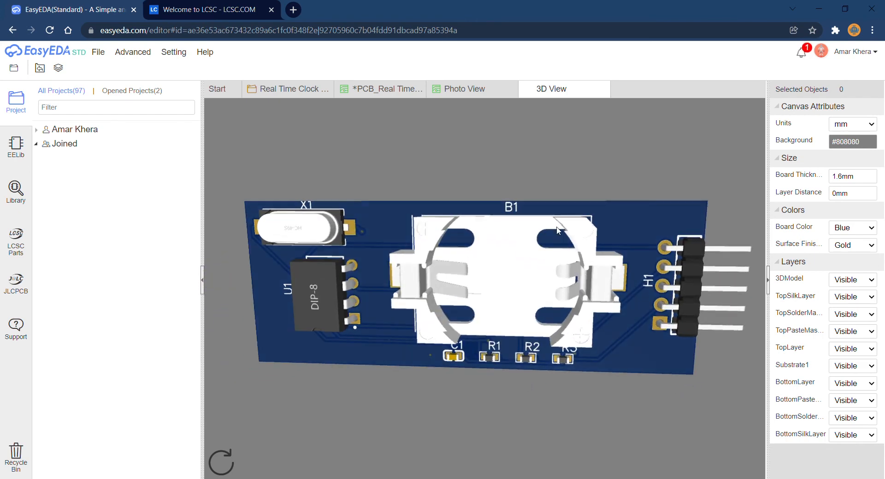
# Return to the PCB layout, save it, and collapse both sidebars to widen the canvas.
pyautogui.click(397, 91)
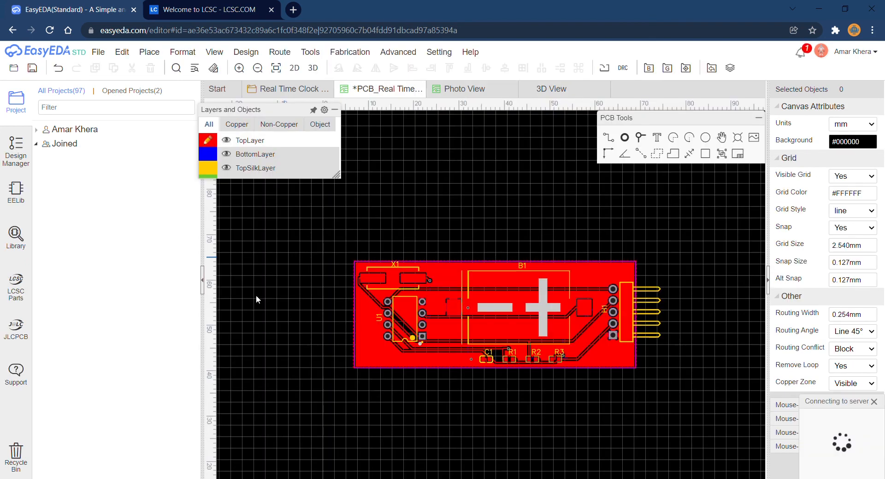
pyautogui.hotkey('ctrl', 's')
pyautogui.click(201, 279)
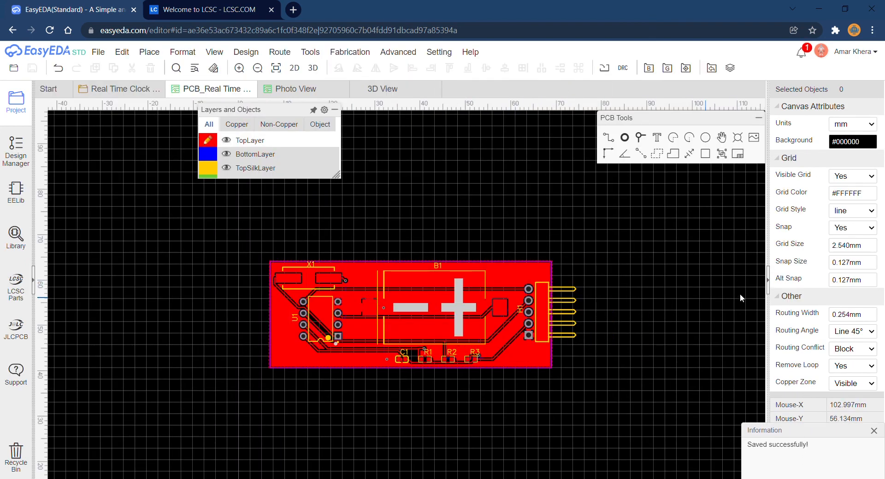
pyautogui.click(768, 282)
# Run the design rule check and generate the PCB's Gerber fabrication file with the default board options.
pyautogui.click(98, 52)
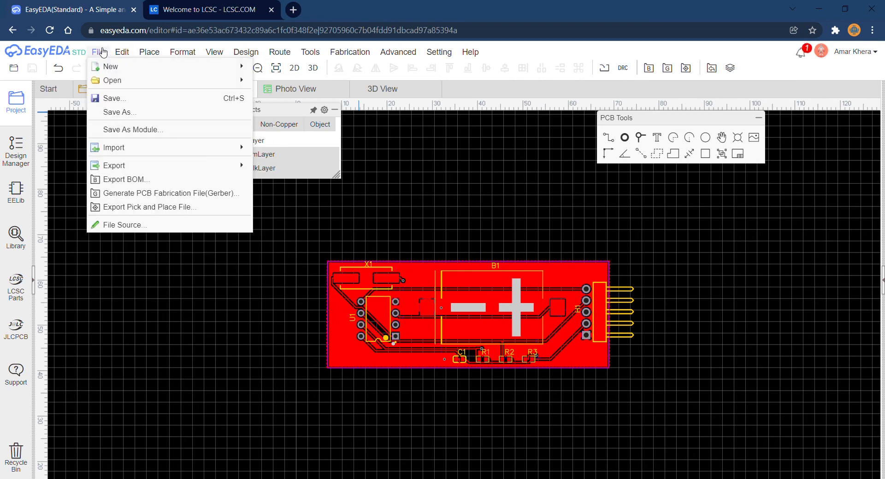
pyautogui.click(192, 201)
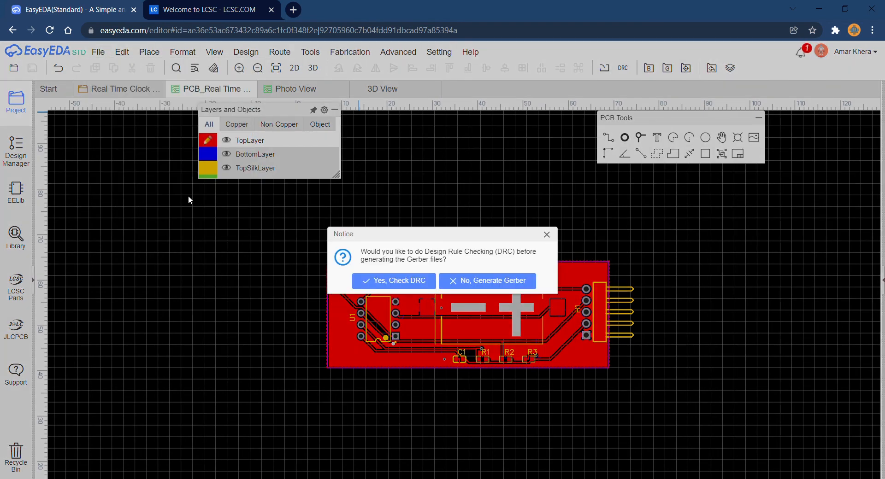
pyautogui.click(407, 288)
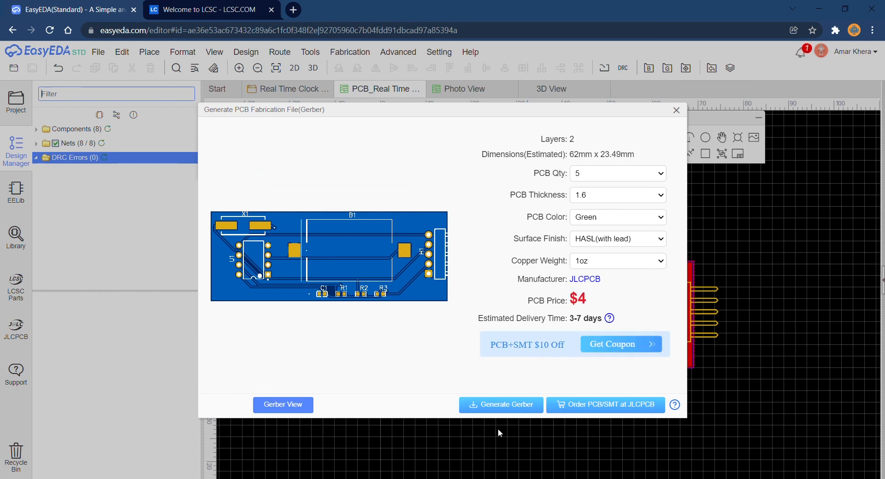
pyautogui.click(527, 408)
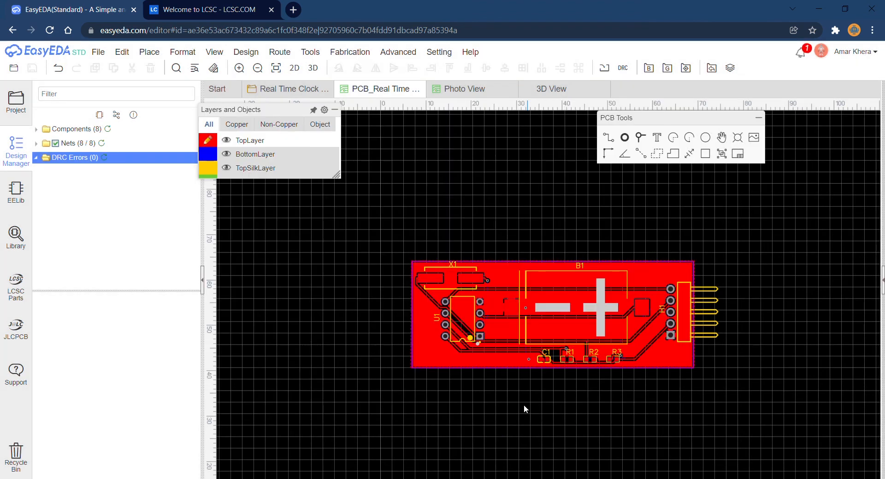